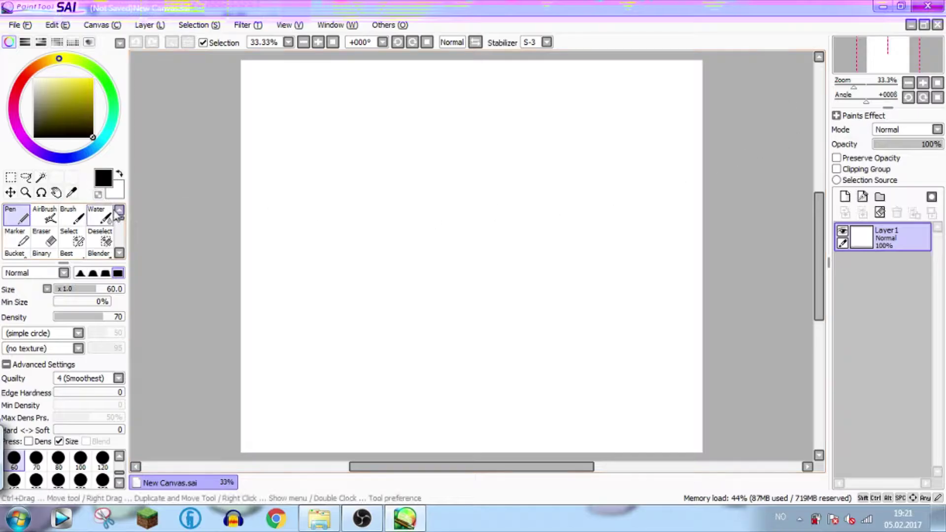
drag(380, 165, 367, 240)
key(ctrl+z)
mouse_move(385, 171)
mouse_down()
mouse_move(400, 195)
mouse_move(421, 180)
mouse_up()
mouse_move(389, 219)
mouse_down()
mouse_move(410, 200)
mouse_move(440, 184)
mouse_up()
key(ctrl+z)
key(ctrl+z)
key(ctrl+z)
key(ctrl+z)
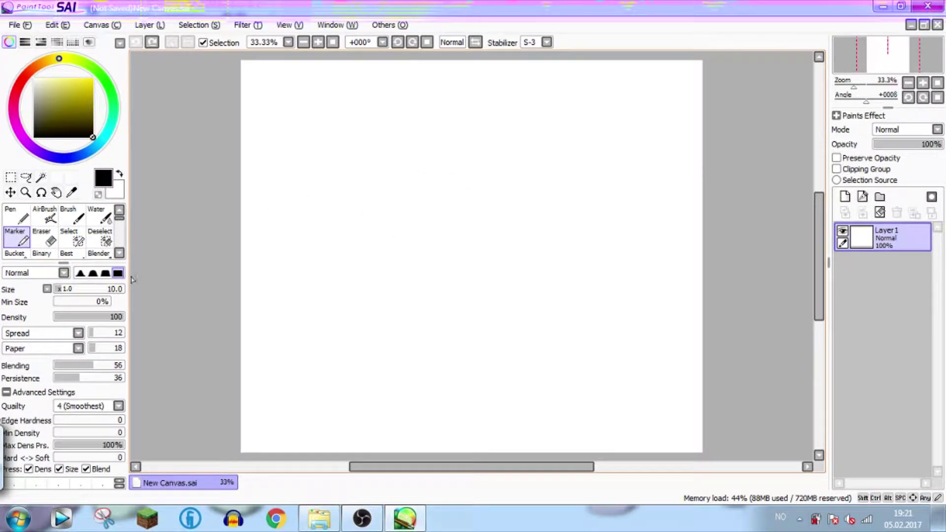
mouse_move(851, 86)
mouse_down()
mouse_move(867, 89)
mouse_move(857, 90)
mouse_up()
drag(891, 52, 888, 57)
mouse_move(333, 142)
mouse_down()
mouse_move(348, 192)
mouse_move(340, 227)
mouse_up()
drag(377, 136, 370, 207)
drag(382, 162, 385, 169)
key(ctrl+z)
key(ctrl+z)
key(ctrl+z)
key(ctrl+z)
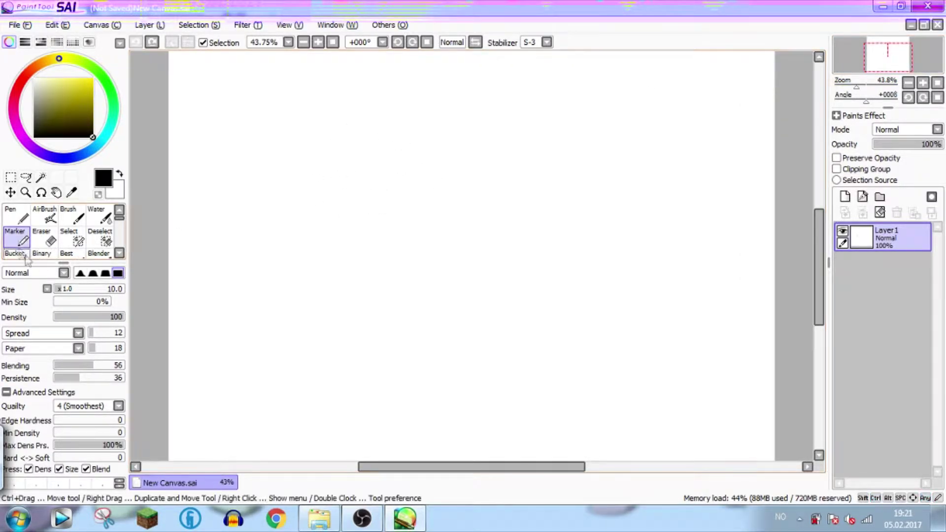
- Handwrite a black note with the Pen, including the words "Today", "practise," and "Drawing", and undo the last strokes
click(16, 216)
drag(247, 178, 269, 258)
drag(262, 211, 299, 199)
mouse_move(330, 197)
mouse_down()
mouse_move(333, 179)
mouse_move(364, 209)
mouse_up()
mouse_move(367, 190)
mouse_down()
mouse_move(396, 197)
mouse_move(340, 234)
mouse_up()
mouse_move(446, 157)
mouse_down()
mouse_move(459, 181)
mouse_move(522, 160)
mouse_up()
drag(447, 131, 458, 132)
drag(290, 313, 294, 354)
mouse_move(282, 323)
mouse_down()
mouse_move(308, 327)
mouse_move(367, 286)
mouse_move(414, 280)
mouse_move(433, 297)
mouse_up()
mouse_move(344, 375)
mouse_down()
mouse_move(392, 363)
mouse_move(456, 325)
mouse_move(465, 355)
mouse_up()
click(416, 317)
mouse_move(409, 439)
mouse_down()
mouse_move(450, 384)
mouse_move(474, 397)
mouse_move(492, 380)
mouse_up()
drag(482, 351, 494, 368)
drag(488, 348, 499, 366)
drag(522, 321, 530, 351)
key(ctrl+z)
key(ctrl+z)
key(ctrl+z)
- Erase the whole handwritten note from Layer1 with a large Eraser
click(44, 236)
click(28, 212)
click(41, 237)
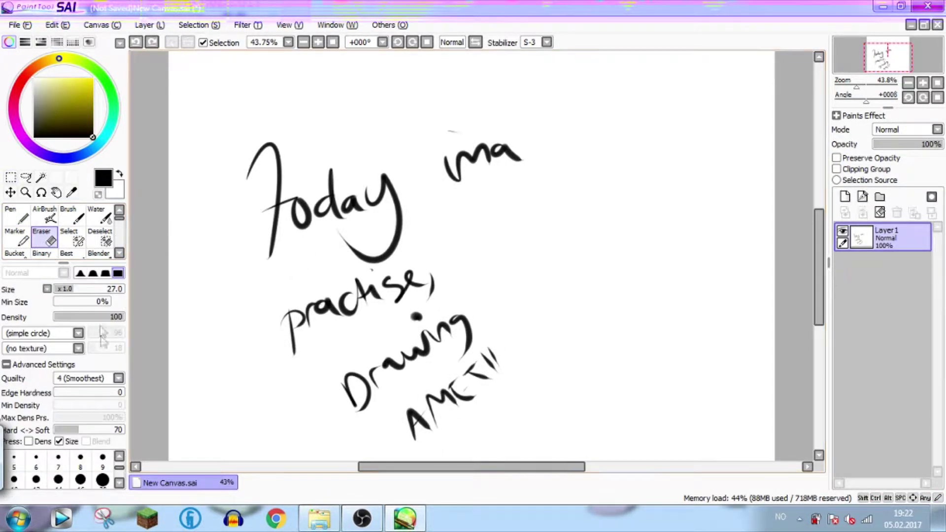
mouse_move(448, 163)
mouse_down()
mouse_move(488, 143)
mouse_move(444, 184)
mouse_up()
mouse_move(405, 224)
mouse_down()
mouse_move(391, 241)
mouse_move(404, 208)
mouse_up()
drag(118, 470, 119, 468)
scroll(119, 473, down, 10)
click(58, 476)
mouse_move(317, 402)
mouse_down()
mouse_move(317, 187)
mouse_move(188, 261)
mouse_up()
- Select the Skatch 1 brush, make a test stroke on the canvas and undo it
scroll(64, 232, down, 5)
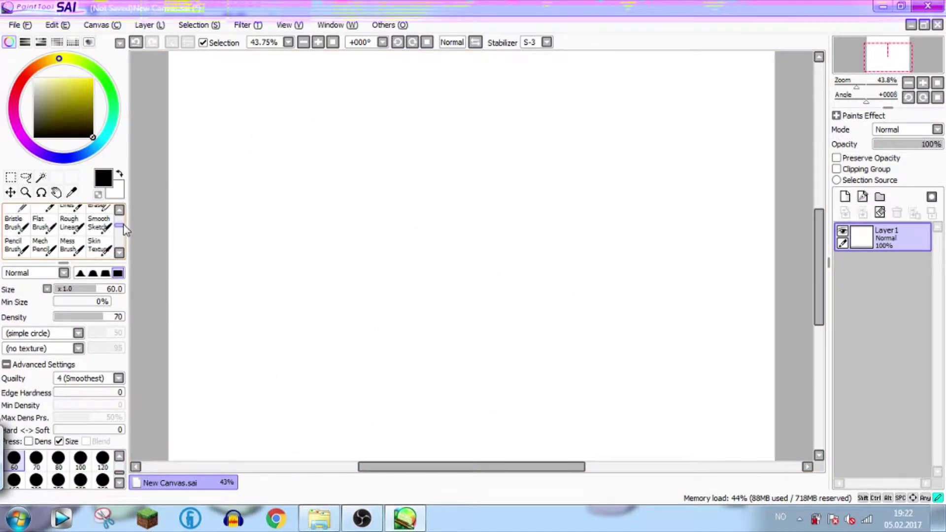
click(99, 221)
scroll(123, 227, down, 3)
click(99, 235)
drag(280, 237, 334, 213)
key(ctrl+z)
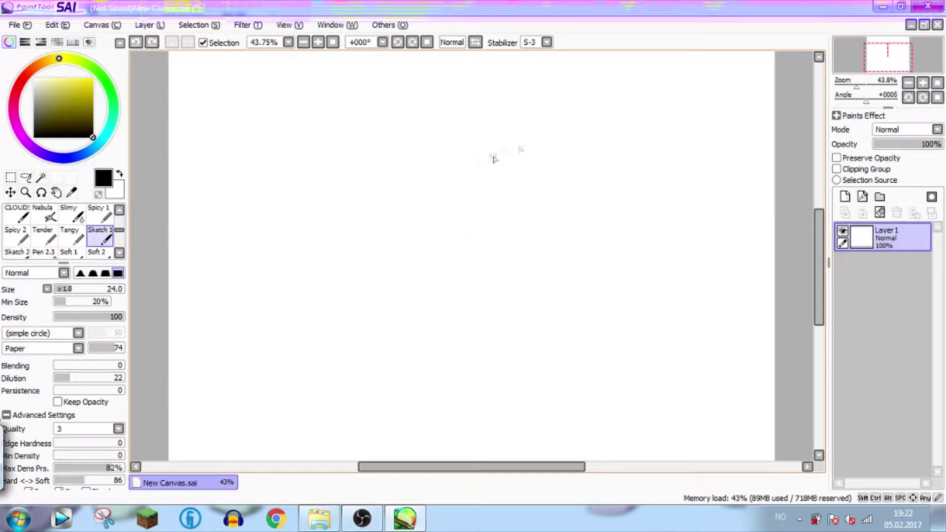
- Open the Steven_amethyst reference image from the pictures folders and return to New Canvas.sai
click(24, 25)
click(34, 56)
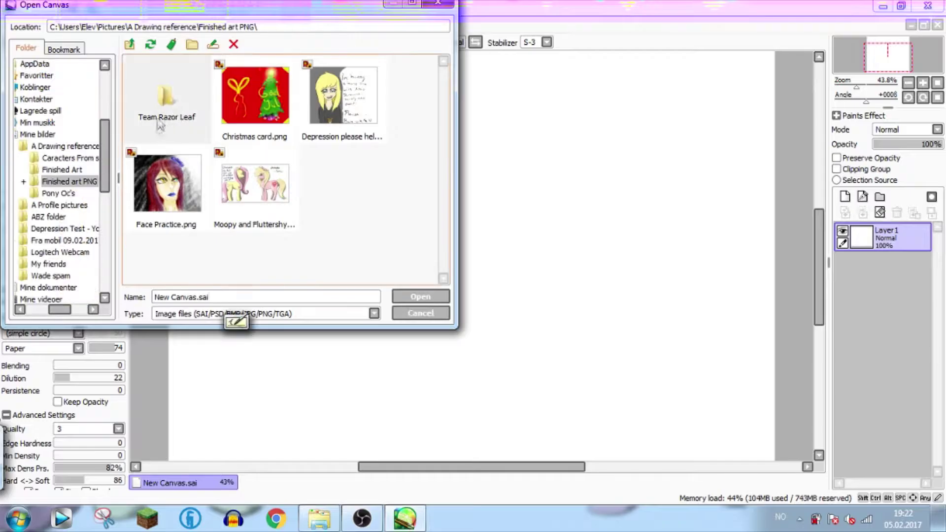
click(71, 159)
double_click(166, 98)
click(192, 482)
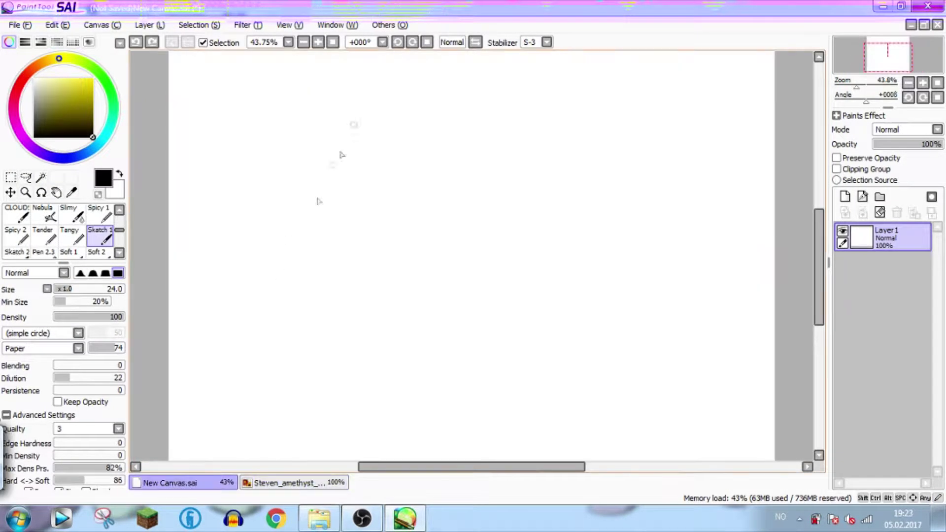
- Sketch a circle for the head with neck and shoulder lines below it, undoing the faulty strokes
mouse_move(404, 113)
mouse_down()
mouse_move(396, 156)
mouse_move(435, 191)
mouse_move(479, 167)
mouse_move(496, 103)
mouse_move(430, 85)
mouse_move(407, 118)
mouse_up()
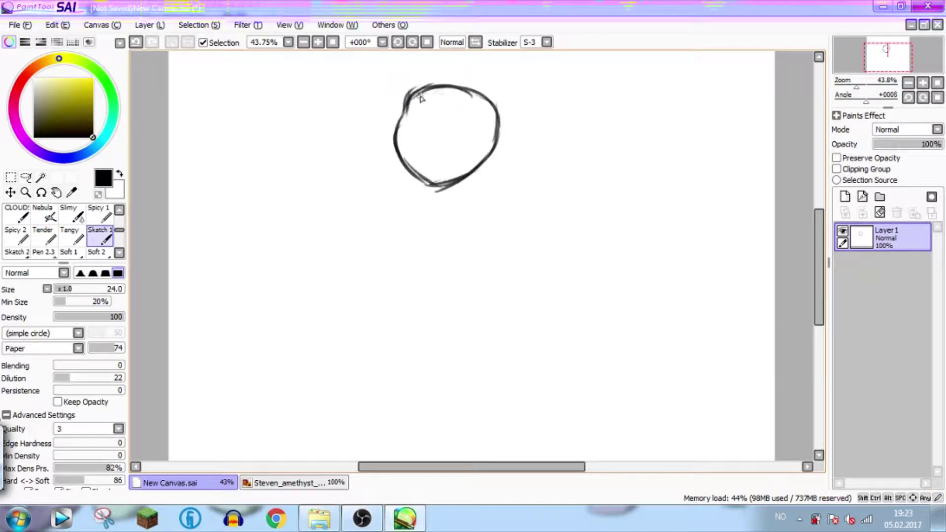
mouse_move(405, 192)
mouse_down()
mouse_move(435, 212)
mouse_move(489, 200)
mouse_move(507, 206)
mouse_up()
mouse_move(414, 183)
mouse_down()
mouse_move(370, 197)
mouse_move(362, 212)
mouse_move(379, 265)
mouse_up()
key(ctrl+z)
key(ctrl+z)
key(ctrl+z)
- Sketch the chest curves below the neckline, undoing faulty strokes and redrawing the torso's left side
drag(436, 224, 422, 248)
drag(397, 211, 379, 257)
key(ctrl+z)
key(ctrl+z)
drag(397, 216, 389, 274)
- Try round hip curves below the torso, check them against the Steven_amethyst reference and undo them
drag(506, 300, 517, 355)
mouse_move(377, 285)
mouse_down()
mouse_move(364, 335)
mouse_move(389, 378)
mouse_up()
drag(888, 61, 889, 60)
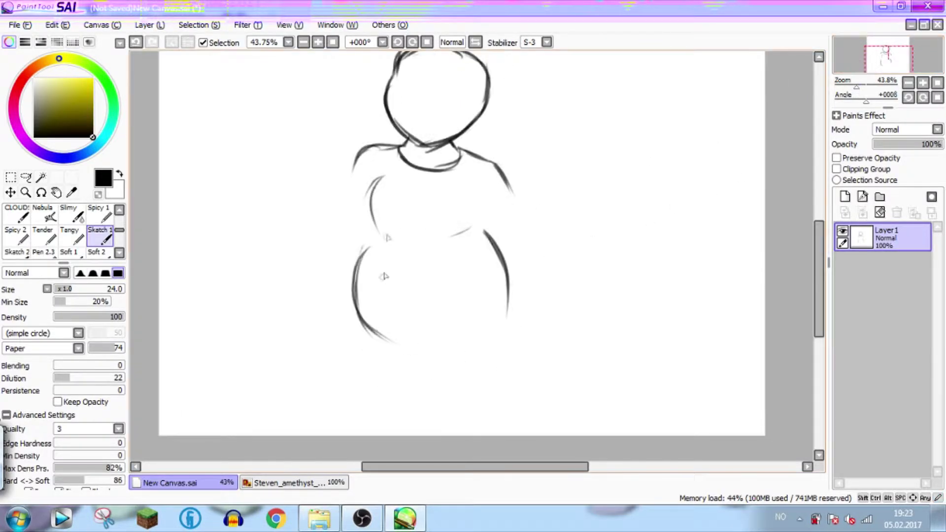
click(331, 480)
click(205, 485)
key(ctrl+z)
key(ctrl+z)
key(ctrl+z)
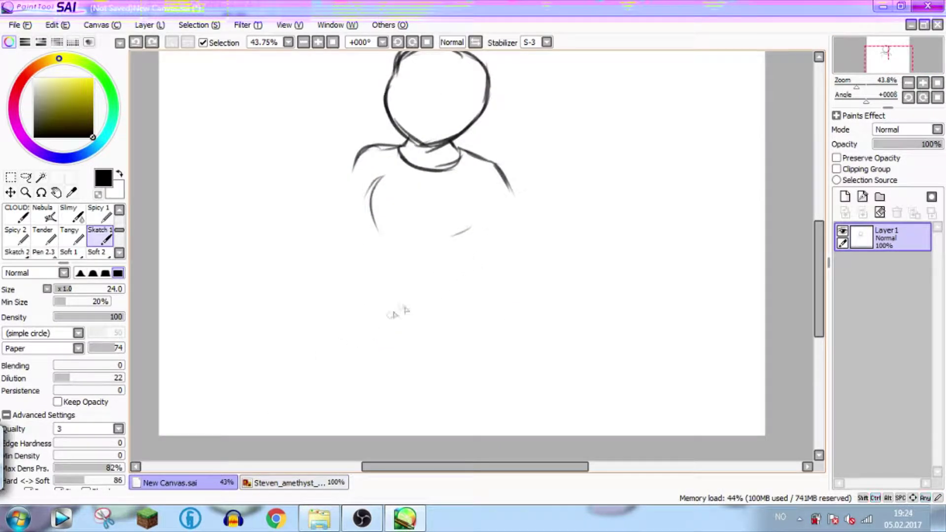
- Sketch long curved hip lines down both sides of the lower body and refine the sides of the torso
mouse_move(378, 245)
mouse_down()
mouse_move(355, 316)
mouse_move(373, 410)
mouse_up()
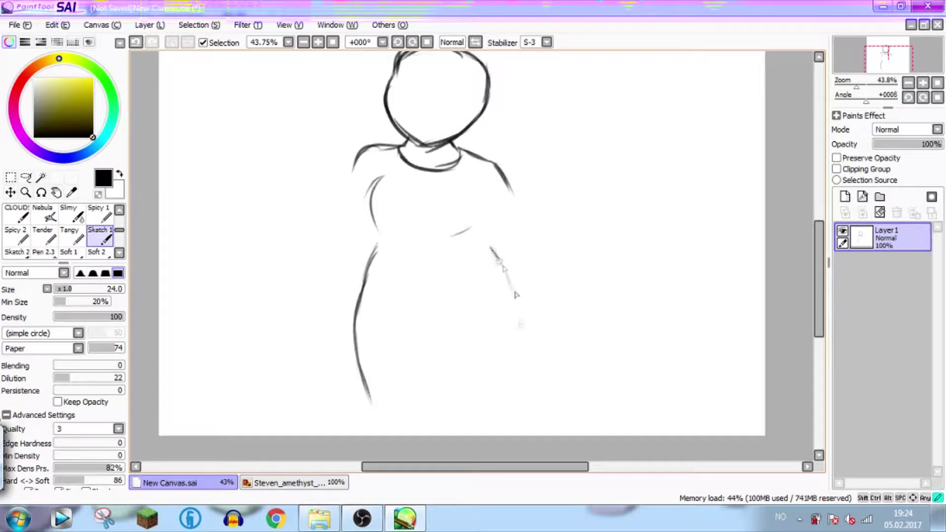
drag(515, 295, 491, 419)
drag(469, 172, 456, 241)
drag(381, 176, 366, 264)
- Check the reference image and sketch both bent arms stretched outward with open hands
click(264, 480)
click(197, 482)
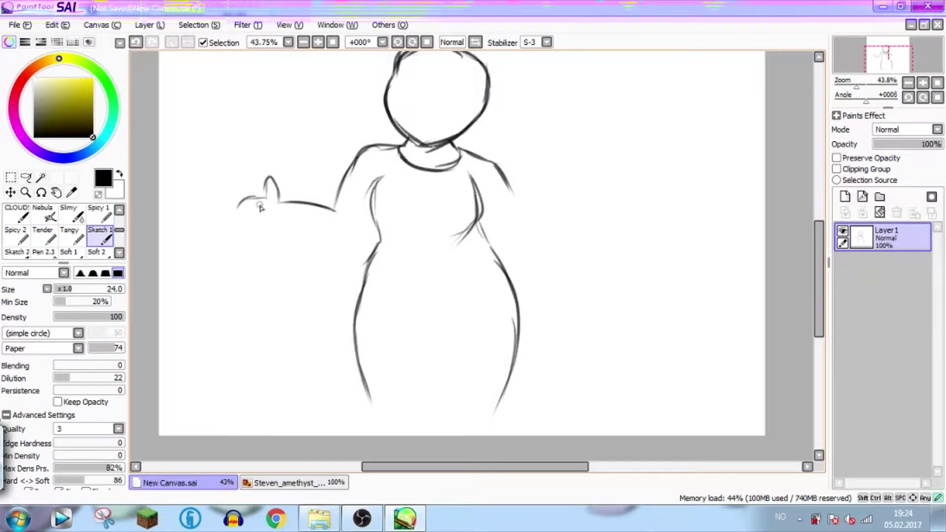
drag(296, 231, 351, 246)
drag(370, 211, 345, 245)
drag(515, 258, 562, 225)
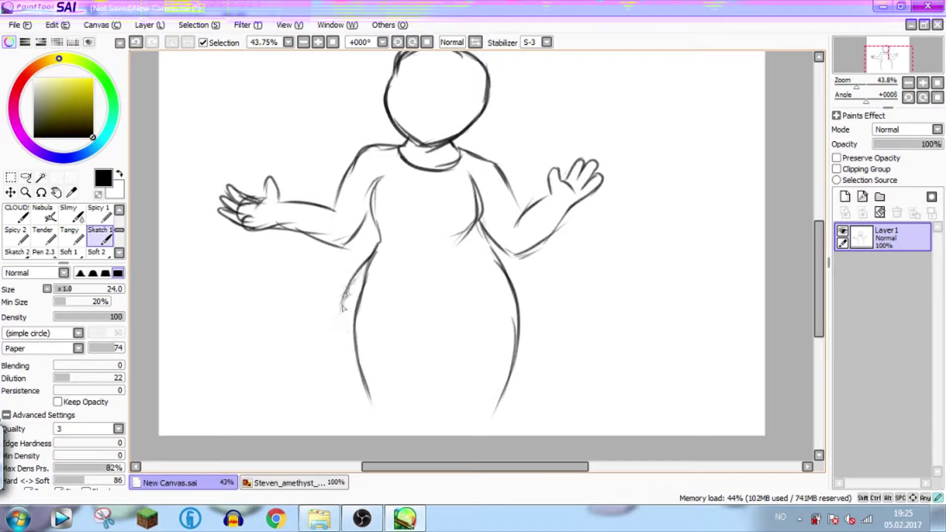
- Sketch both bent legs with feet below the hips, checking the pose against the reference image
drag(335, 323, 365, 408)
click(320, 483)
click(192, 486)
mouse_move(356, 427)
mouse_down()
mouse_move(392, 434)
mouse_move(412, 412)
mouse_up()
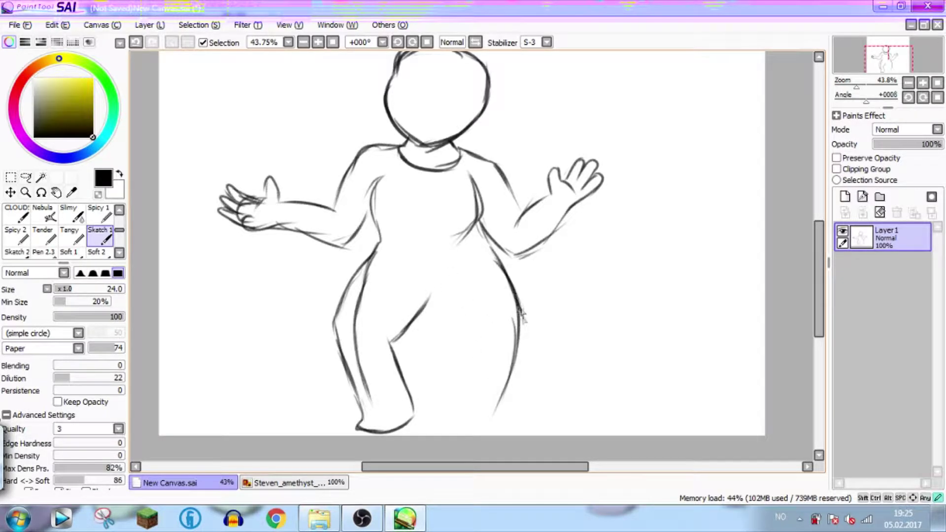
drag(526, 328, 502, 415)
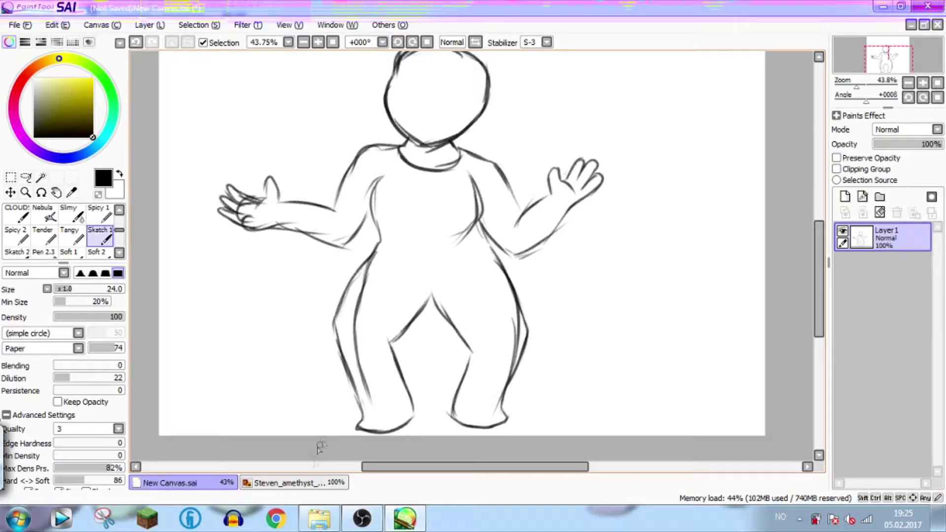
- Compare the body sketch with the Steven_amethyst reference, examining the pose and the hair
drag(862, 75, 866, 66)
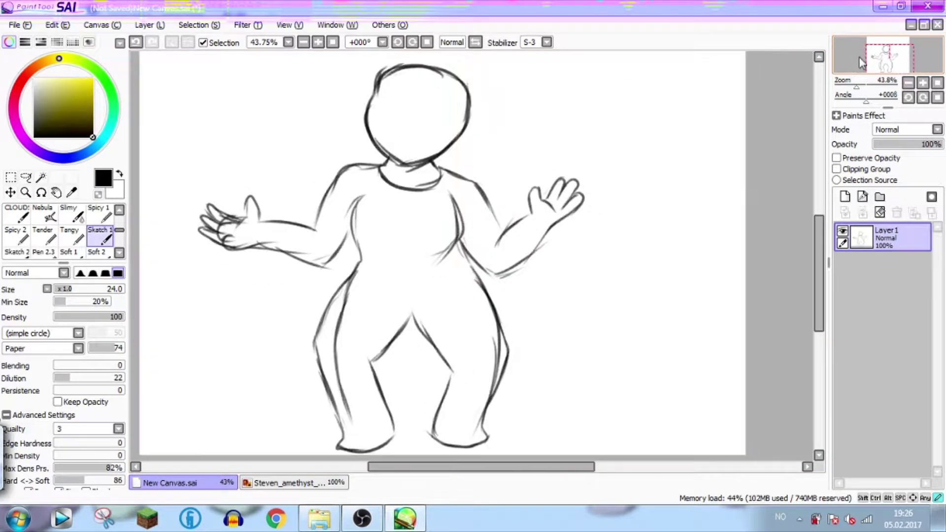
click(266, 483)
click(162, 484)
click(251, 483)
click(220, 482)
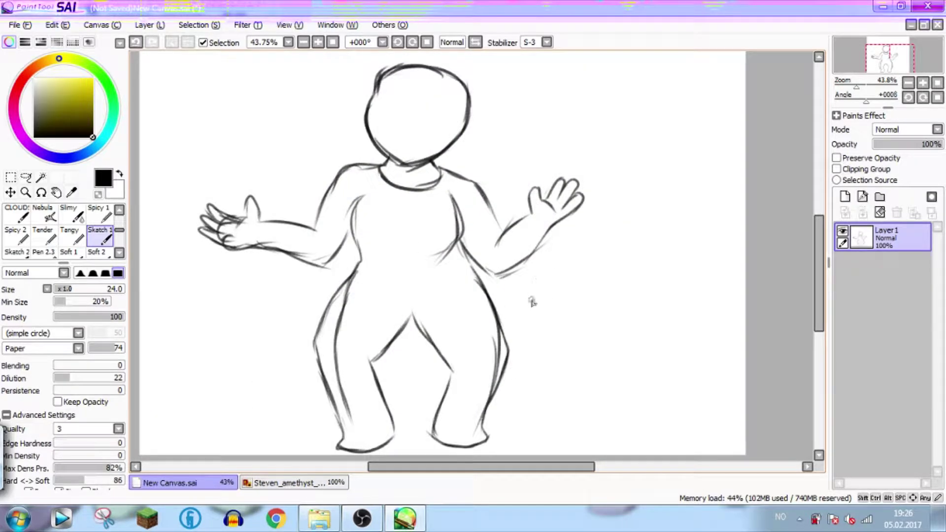
drag(878, 64, 877, 55)
click(290, 485)
click(200, 481)
- Try a curved hair parting line across the face and a short strand beside the neck, following the reference
mouse_move(404, 193)
mouse_down()
mouse_move(445, 244)
mouse_move(440, 283)
mouse_up()
click(249, 483)
click(210, 482)
click(264, 484)
click(194, 483)
key(ctrl+z)
key(ctrl+z)
drag(447, 287, 459, 281)
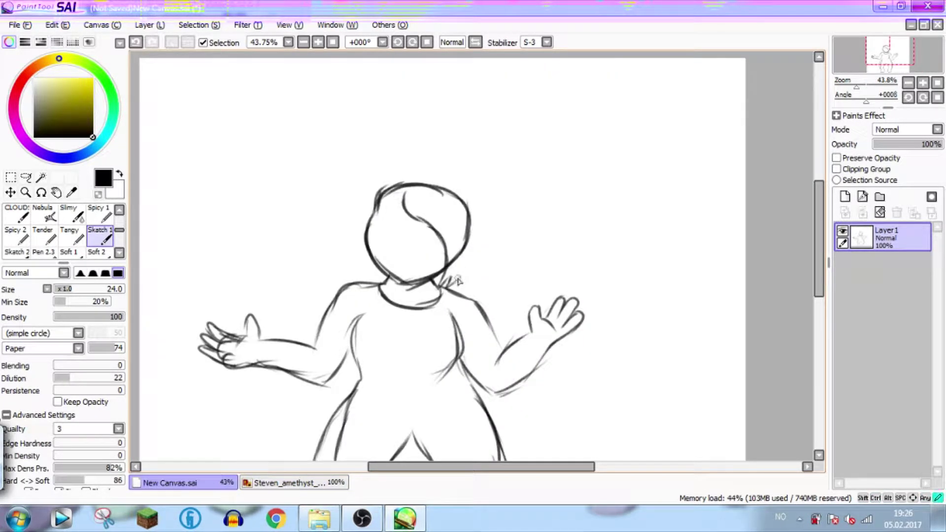
- Undo the strand beside the neck and redraw it as a longer curve along the head's right side
click(281, 483)
click(195, 482)
key(ctrl+z)
key(ctrl+z)
key(ctrl+z)
drag(452, 285, 487, 241)
drag(450, 288, 485, 251)
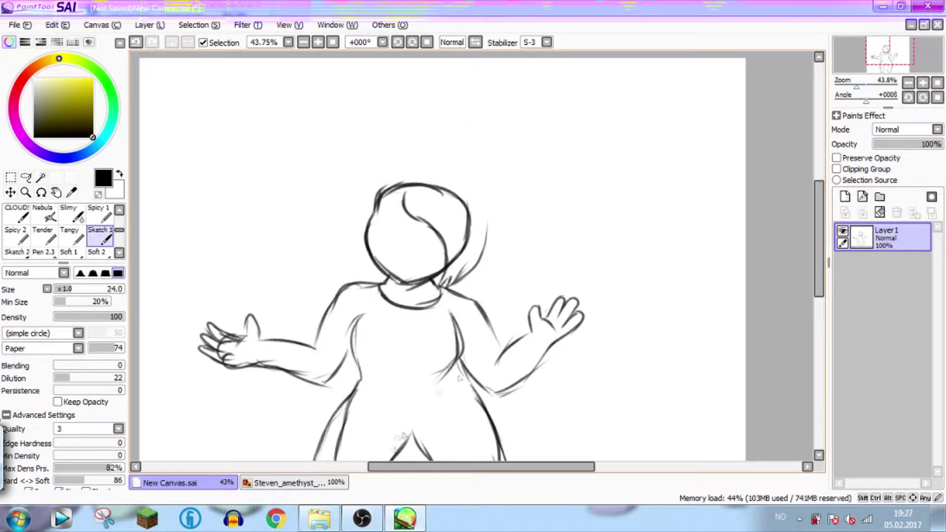
- Try an outer hair outline with spiky ends on both sides of the head, checking the reference image
click(281, 483)
click(196, 483)
click(281, 483)
click(197, 483)
mouse_move(426, 138)
mouse_down()
mouse_move(475, 153)
mouse_move(515, 228)
mouse_move(559, 268)
mouse_move(507, 274)
mouse_up()
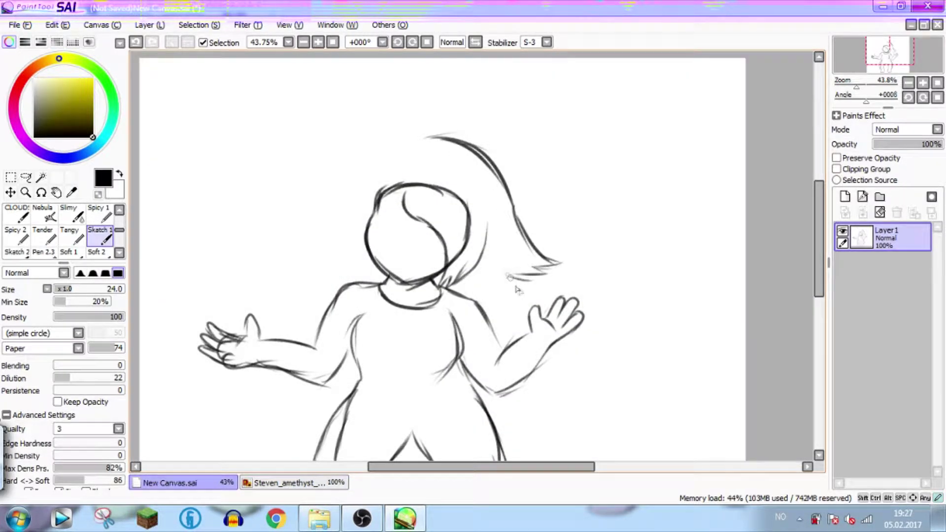
mouse_move(430, 142)
mouse_down()
mouse_move(335, 183)
mouse_move(312, 259)
mouse_move(367, 146)
mouse_move(331, 216)
mouse_up()
click(281, 483)
click(196, 483)
click(296, 483)
click(197, 483)
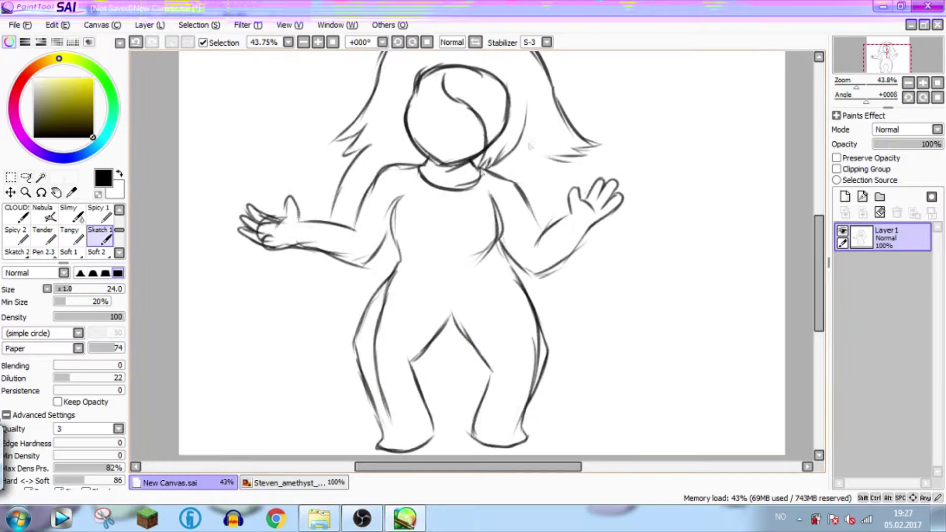
- Undo all the hair strokes around the head, including the parting line across the face
key(ctrl+z)
click(887, 53)
key(ctrl+z)
key(ctrl+z)
key(ctrl+z)
key(ctrl+z)
key(ctrl+z)
key(ctrl+z)
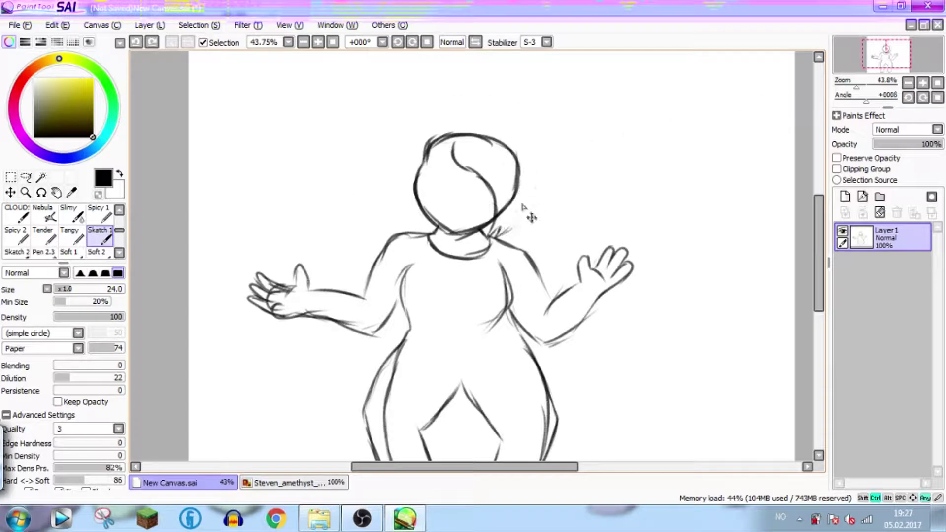
key(ctrl+z)
key(ctrl+z)
drag(464, 167, 484, 186)
key(ctrl+z)
key(ctrl+z)
key(ctrl+z)
- Check the reference and redraw the hair parting line across the face with a strand curving beside the neck
click(284, 483)
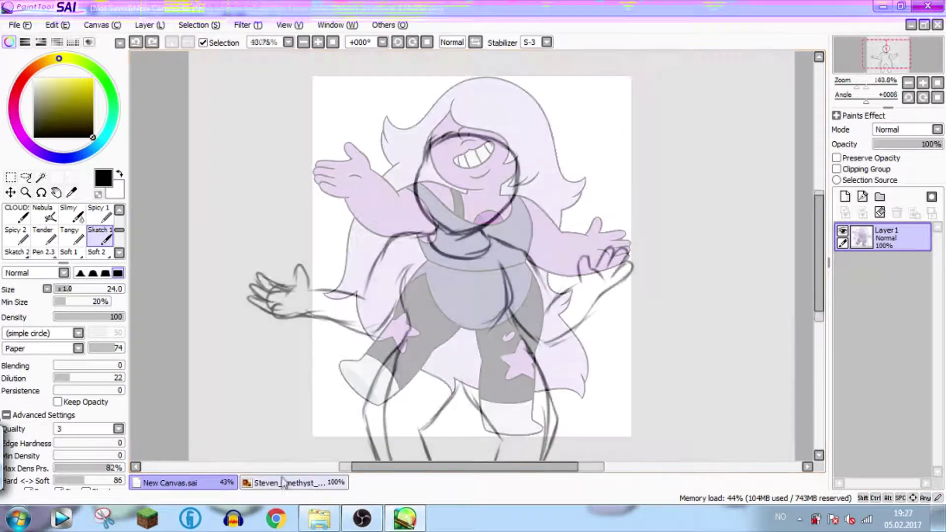
click(210, 484)
drag(456, 151, 498, 202)
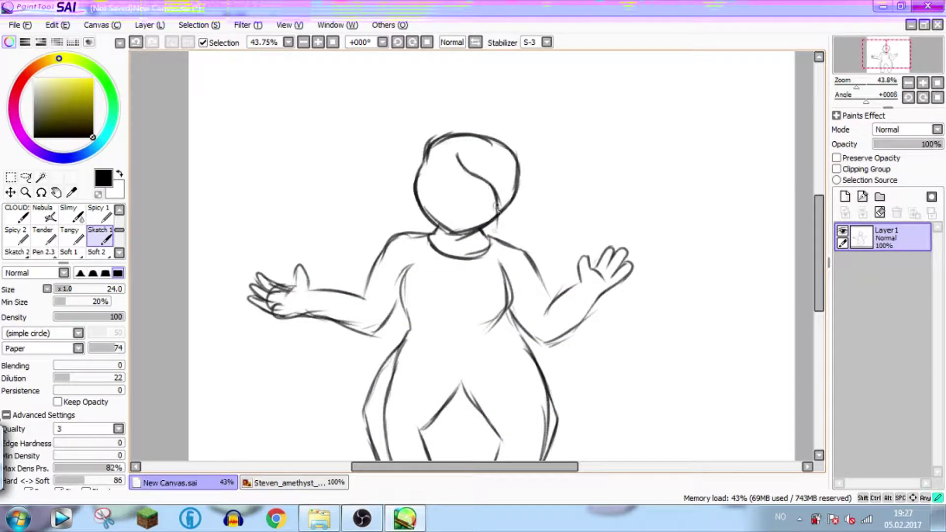
drag(538, 176, 537, 160)
- Sketch the outer hair outline from the crown down both sides of the head, ending in spiky tips
mouse_move(473, 104)
mouse_down()
mouse_move(405, 149)
mouse_move(377, 192)
mouse_up()
key(ctrl+z)
mouse_move(475, 104)
mouse_down()
mouse_move(436, 114)
mouse_move(365, 199)
mouse_up()
mouse_move(473, 106)
mouse_down()
mouse_move(555, 145)
mouse_move(569, 165)
mouse_move(593, 221)
mouse_move(570, 235)
mouse_up()
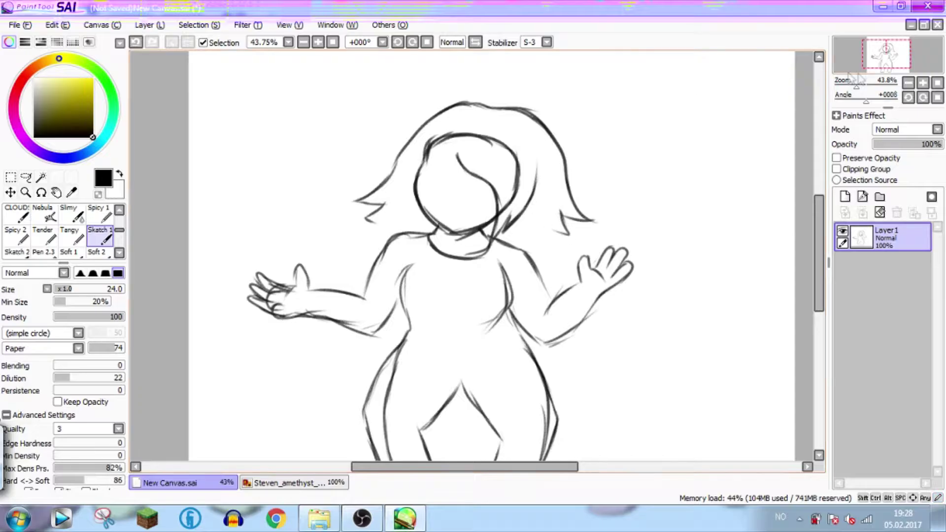
- Sketch the long hair flowing behind the arms and legs with pointed ends, checking the reference image
click(885, 60)
mouse_move(382, 253)
mouse_down()
mouse_move(320, 376)
mouse_move(415, 392)
mouse_move(518, 341)
mouse_up()
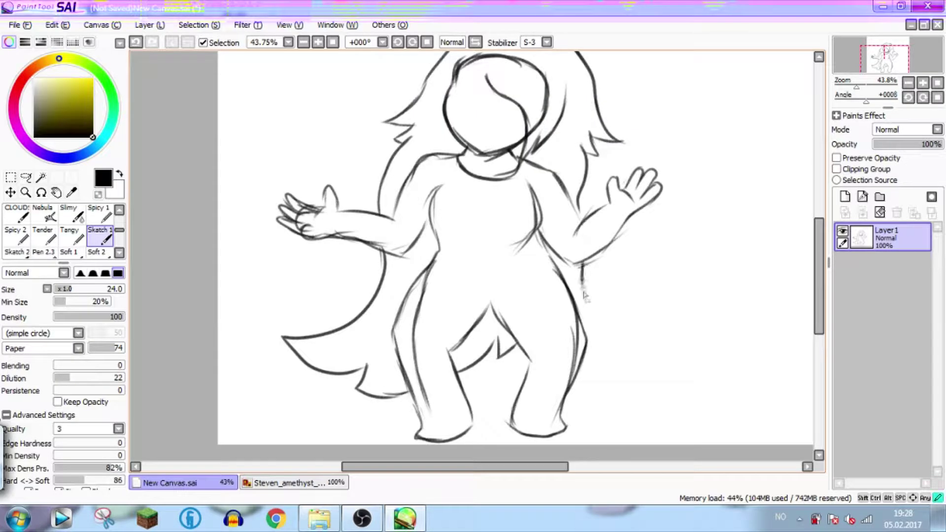
click(290, 483)
click(194, 484)
- Sketch the fringe edge from the hair parting across the forehead's left side and compare it with the reference
drag(489, 73, 443, 94)
drag(879, 61, 878, 58)
click(283, 483)
click(170, 482)
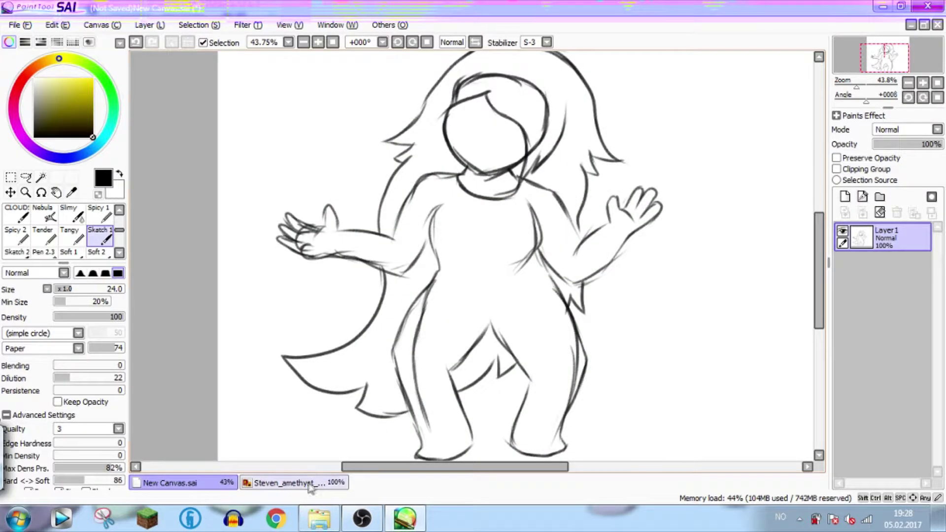
- Sketch four large circles in the background, two on each side of the head
mouse_move(876, 70)
mouse_down()
mouse_move(884, 55)
mouse_move(872, 68)
mouse_up()
mouse_move(244, 213)
mouse_down()
mouse_move(243, 190)
mouse_move(298, 170)
mouse_move(244, 211)
mouse_up()
drag(382, 82, 394, 75)
drag(644, 95, 662, 81)
drag(710, 197, 738, 201)
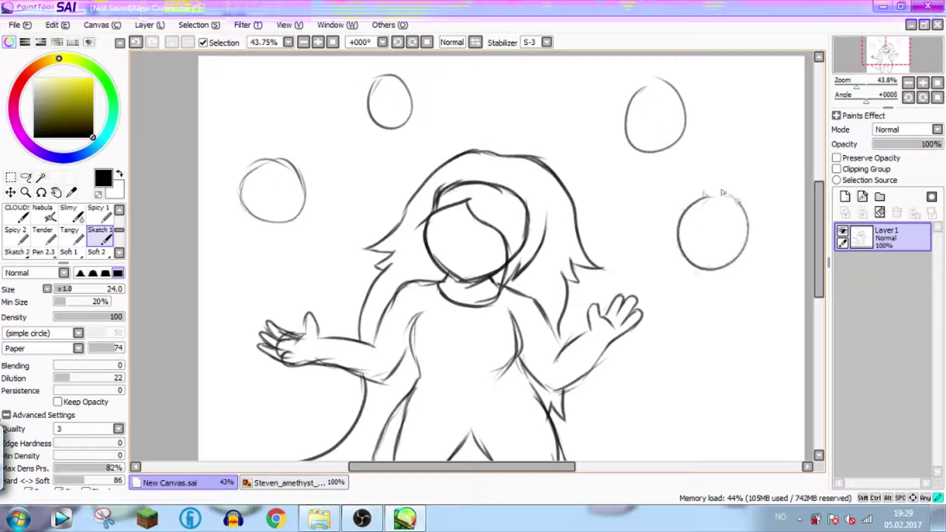
- Scatter small circles among the large ones around the figure
drag(361, 167, 364, 177)
drag(743, 105, 746, 118)
drag(629, 209, 632, 216)
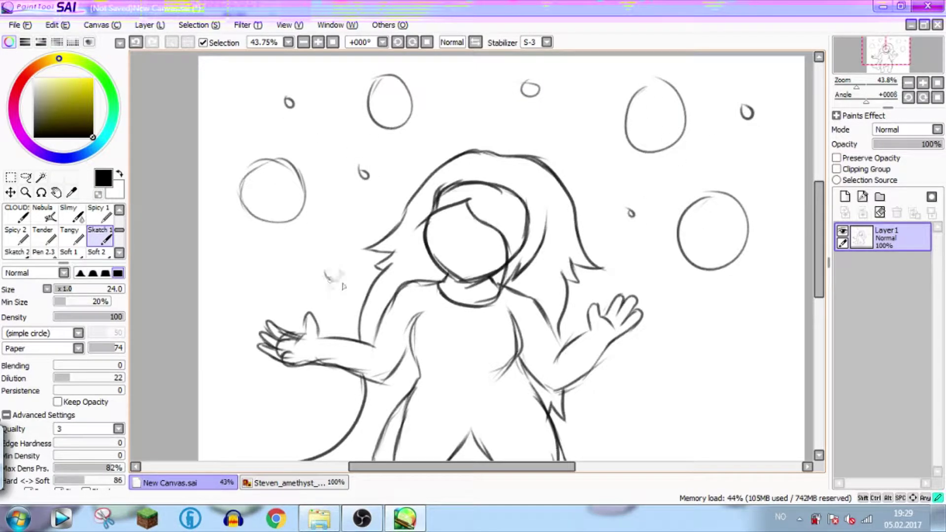
click(887, 55)
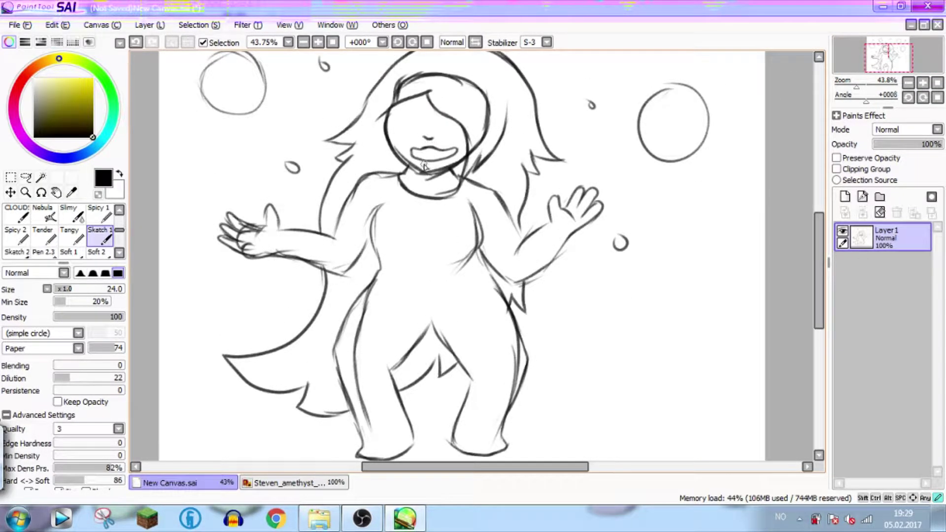
- Undo the mouth attempts and sketch a small curved nose in the middle of the face, checking the reference image
key(ctrl+z)
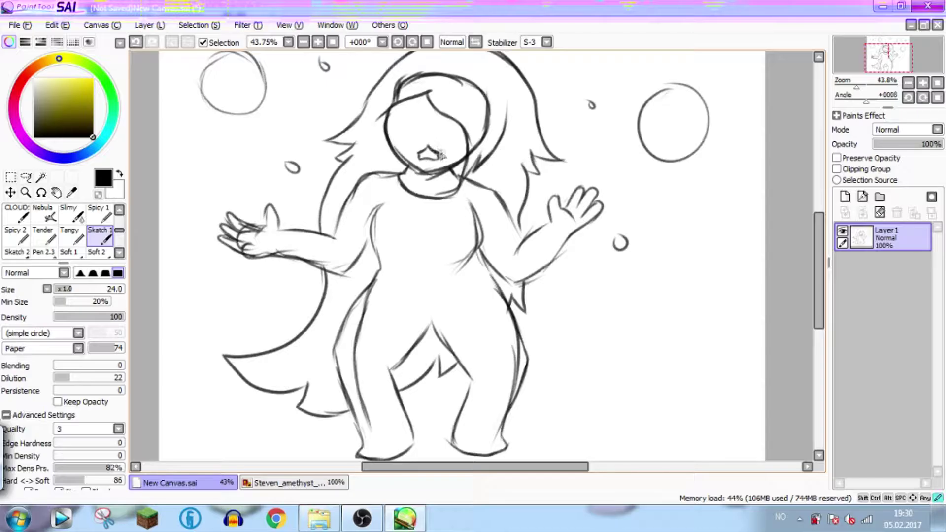
key(ctrl+z)
click(317, 484)
click(207, 483)
key(ctrl+z)
drag(425, 138, 430, 137)
- Sketch both eyes under the fringe and an open mouth with a lower-lip line, comparing with the reference image
scroll(414, 116, up, 4)
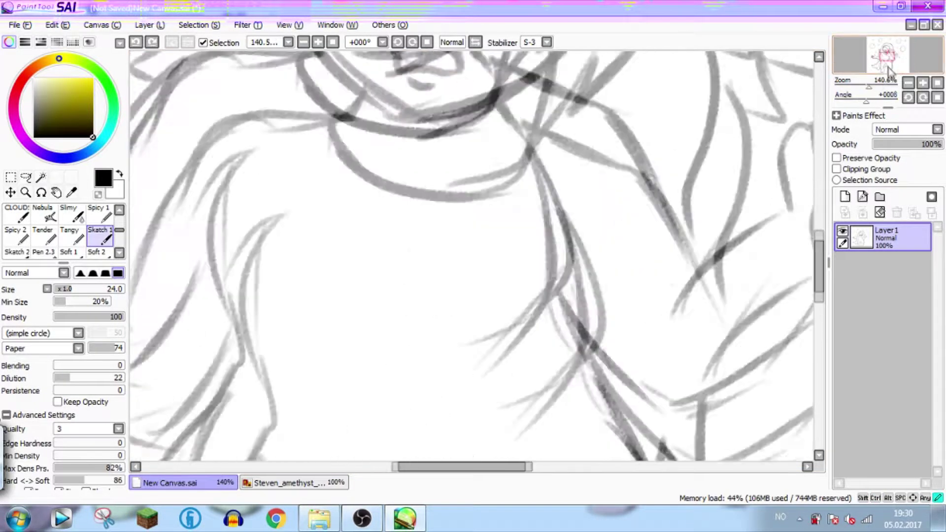
mouse_move(437, 180)
mouse_down()
mouse_move(358, 199)
mouse_move(365, 225)
mouse_move(396, 229)
mouse_move(440, 208)
mouse_move(404, 208)
mouse_up()
mouse_move(499, 182)
mouse_down()
mouse_move(501, 220)
mouse_move(549, 215)
mouse_move(525, 206)
mouse_move(538, 199)
mouse_up()
mouse_move(870, 87)
mouse_down()
mouse_move(856, 88)
mouse_move(869, 88)
mouse_up()
click(938, 82)
click(319, 485)
click(183, 483)
mouse_move(432, 304)
mouse_down()
mouse_move(433, 321)
mouse_move(422, 311)
mouse_move(434, 300)
mouse_up()
key(ctrl+z)
mouse_move(492, 302)
mouse_down()
mouse_move(508, 302)
mouse_move(497, 321)
mouse_up()
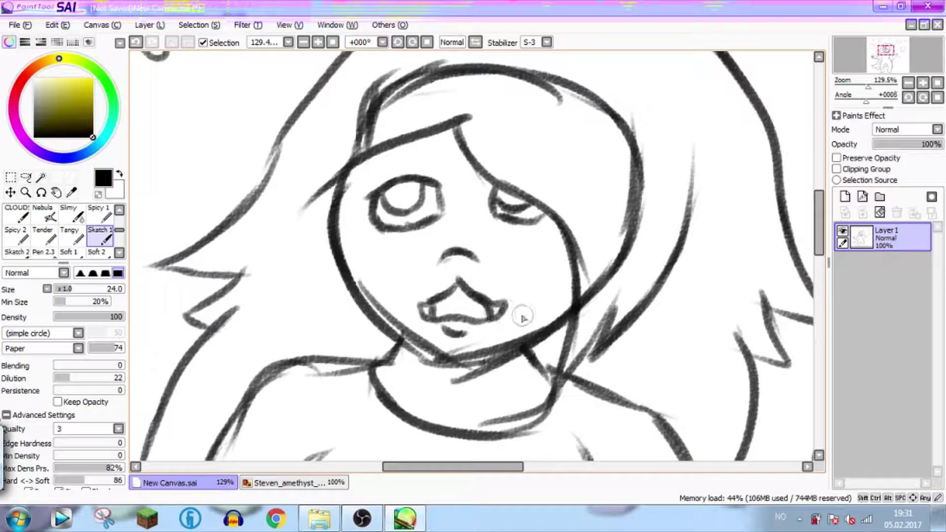
- Erase the eyes, nose and mouth from the face with the eraser at size 54
drag(869, 87, 860, 88)
drag(881, 63, 868, 88)
drag(885, 60, 886, 55)
key(e)
click(91, 290)
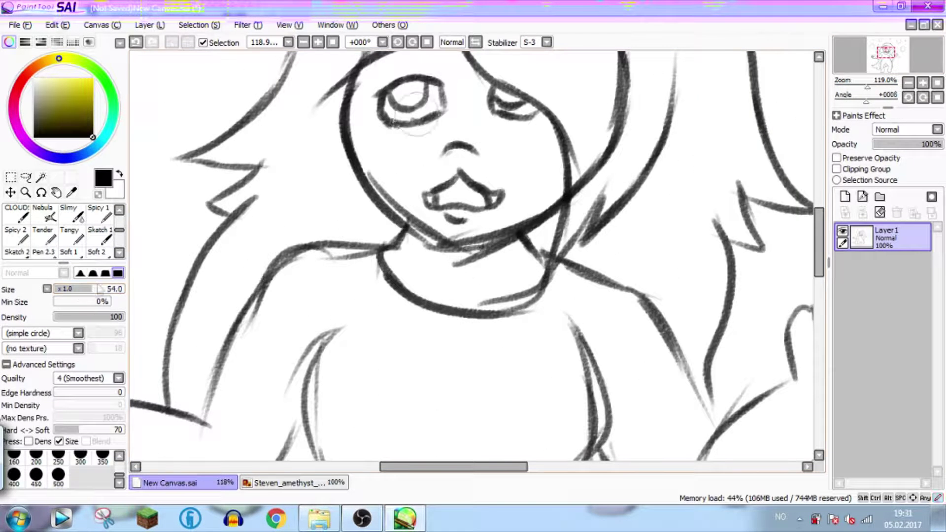
drag(448, 150, 477, 149)
mouse_move(423, 182)
mouse_down()
mouse_move(463, 212)
mouse_move(448, 211)
mouse_move(433, 116)
mouse_move(394, 104)
mouse_move(393, 132)
mouse_move(507, 101)
mouse_move(490, 96)
mouse_up()
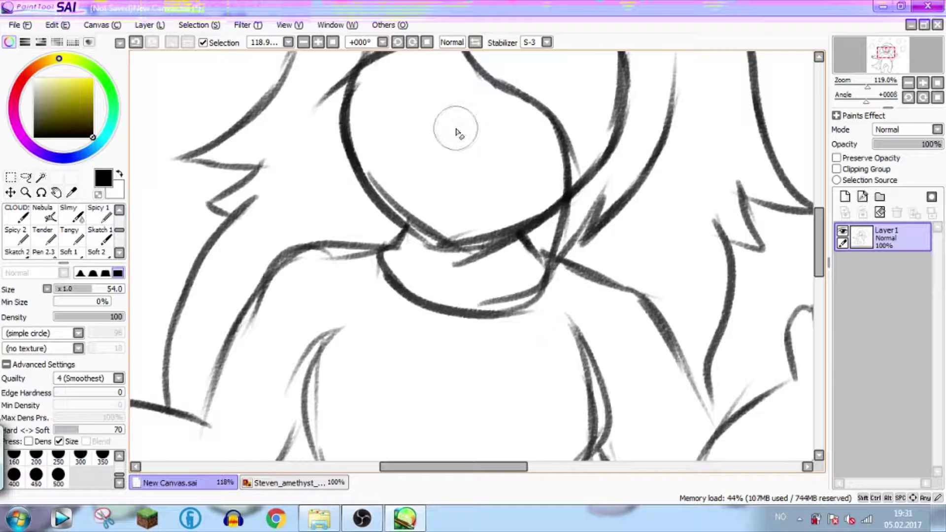
key(e)
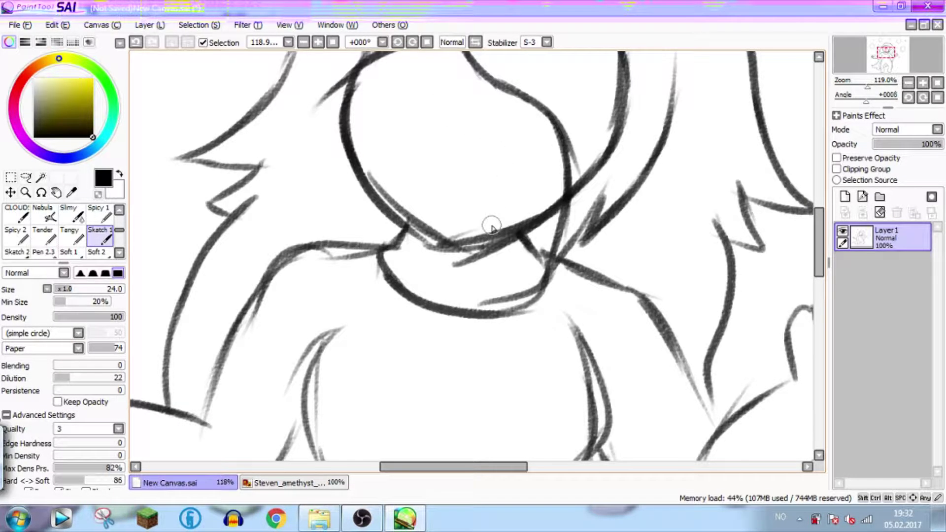
- Lower Layer1's opacity to 30% and add a new layer above it
scroll(495, 224, down, 5)
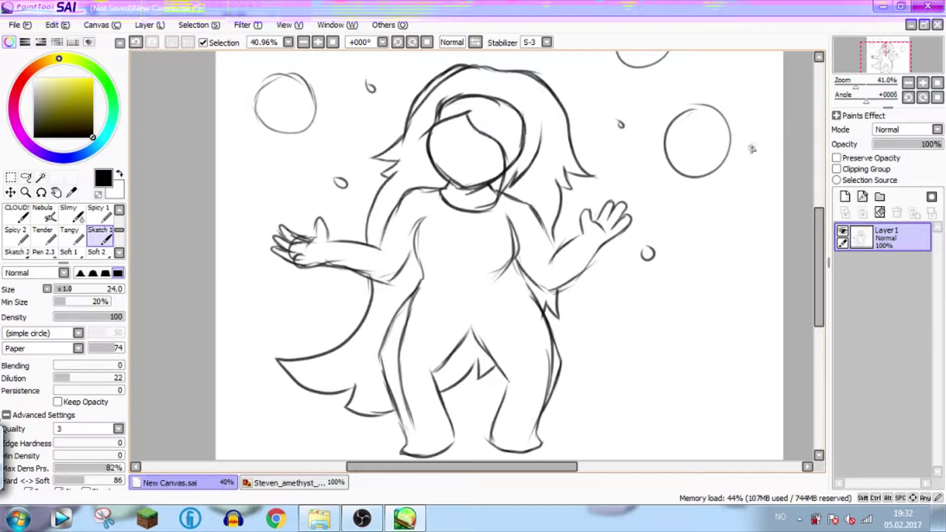
drag(893, 68, 861, 64)
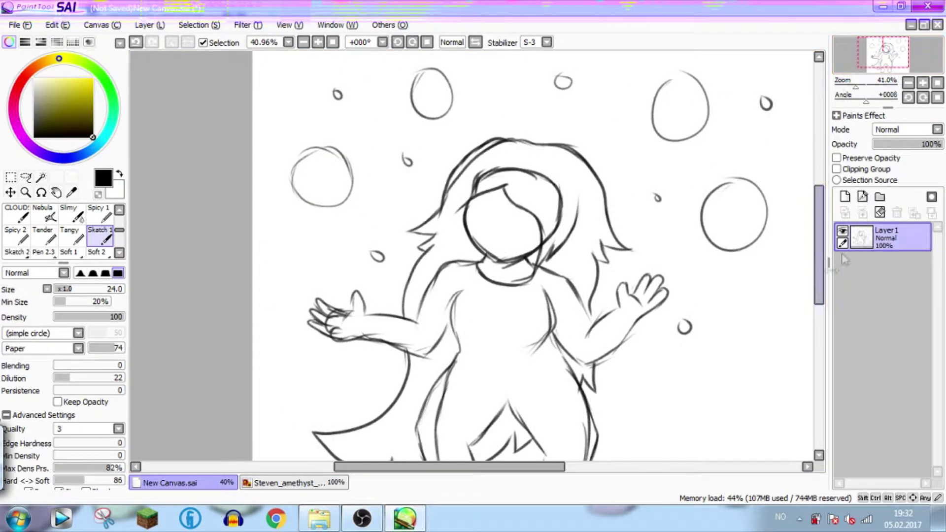
click(895, 144)
click(845, 197)
- Select the Pen tool in black and set its size to 37, undoing the test strokes beside the face
click(547, 42)
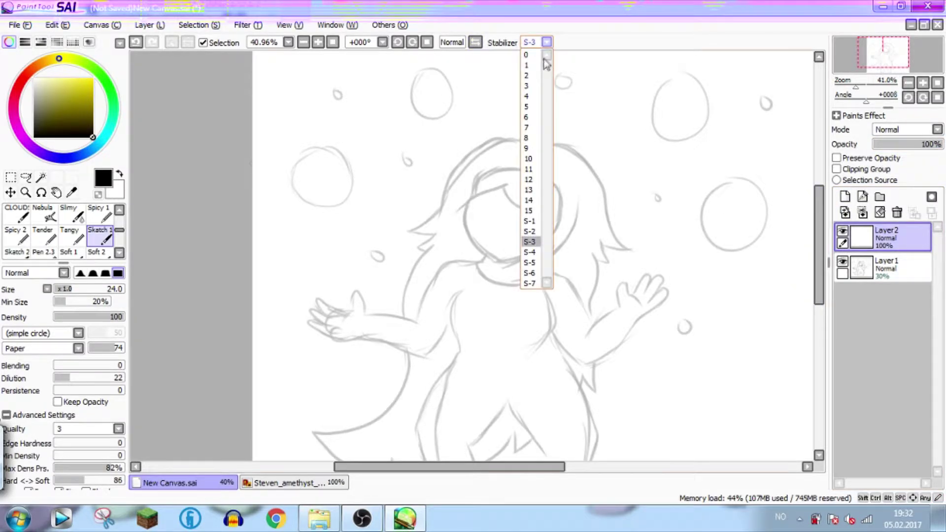
scroll(69, 224, up, 5)
click(16, 216)
mouse_move(482, 167)
mouse_down()
mouse_move(459, 254)
mouse_move(486, 269)
mouse_up()
key(x)
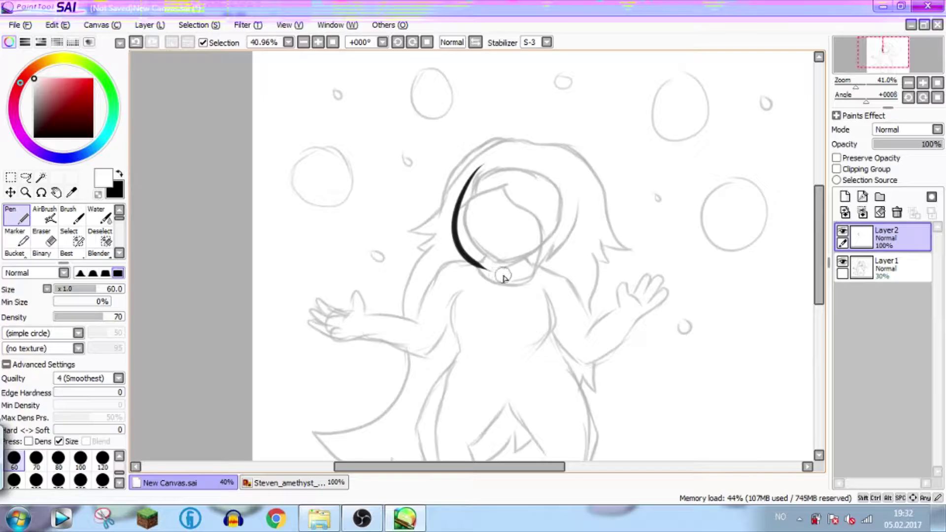
key(ctrl+z)
key(ctrl+z)
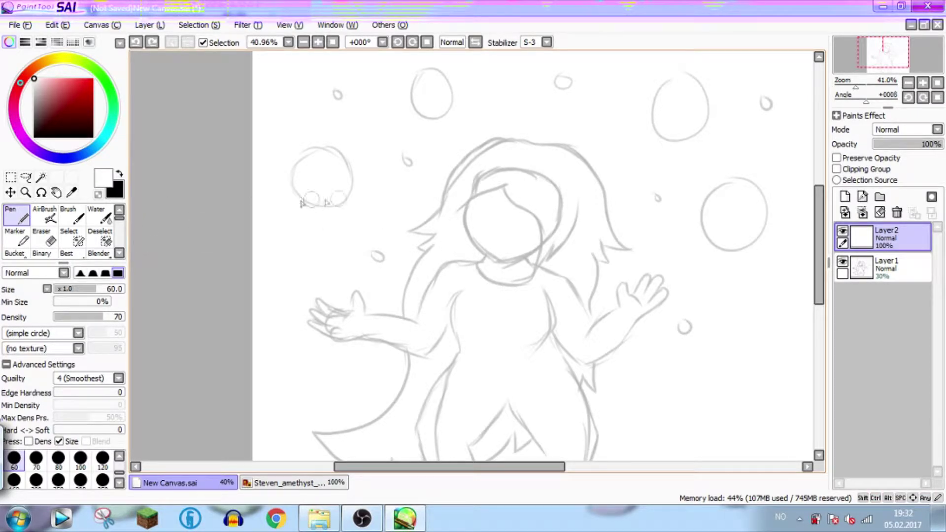
drag(95, 291, 80, 291)
mouse_move(458, 206)
mouse_down()
mouse_move(510, 182)
mouse_move(451, 211)
mouse_up()
key(x)
key(ctrl+z)
- Set the stabilizer to S-7 and undo the test stroke over the hair
click(547, 43)
click(530, 284)
drag(528, 151, 564, 254)
key(ctrl+z)
key(ctrl+z)
- Ink the fringe edges on both sides of the parting and the hair's outer outline down the figure's left side
mouse_move(454, 208)
mouse_down()
mouse_move(512, 182)
mouse_move(445, 230)
mouse_up()
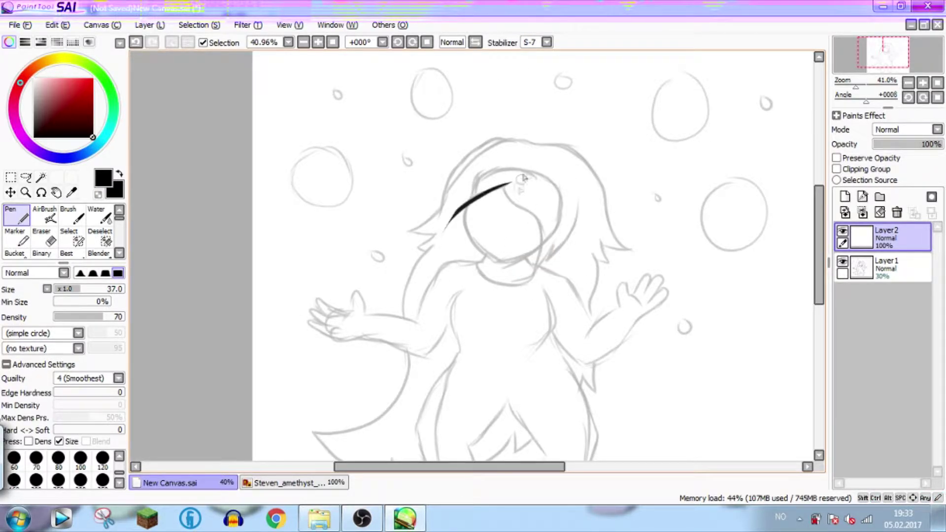
mouse_move(514, 208)
mouse_down()
mouse_move(526, 292)
mouse_move(576, 208)
mouse_up()
mouse_move(498, 143)
mouse_down()
mouse_move(442, 189)
mouse_move(420, 237)
mouse_move(415, 358)
mouse_up()
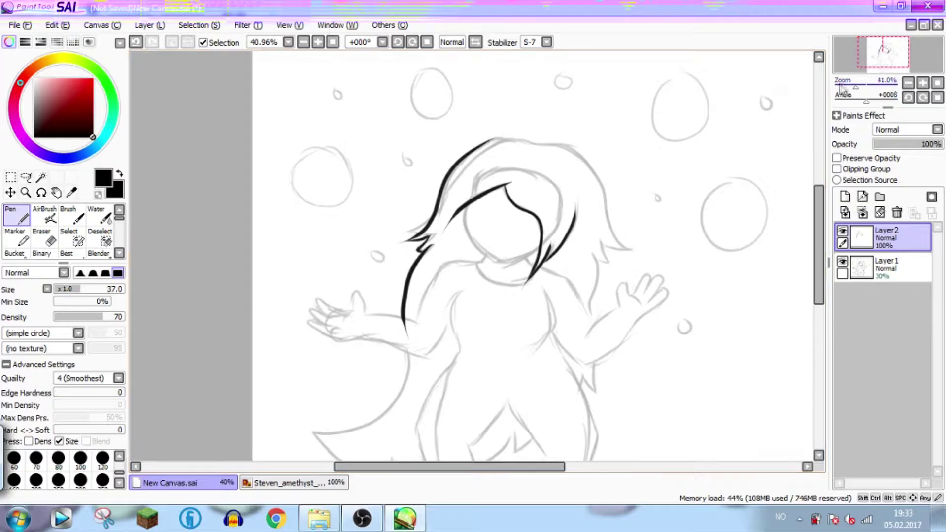
- Ink the hair outline over the crown and down the right side, including its jagged tips and lower strand
drag(856, 87, 857, 87)
drag(590, 116, 570, 158)
drag(857, 87, 860, 88)
mouse_move(460, 145)
mouse_down()
mouse_move(604, 150)
mouse_move(689, 303)
mouse_up()
drag(636, 287, 679, 296)
key(ctrl+z)
key(ctrl+z)
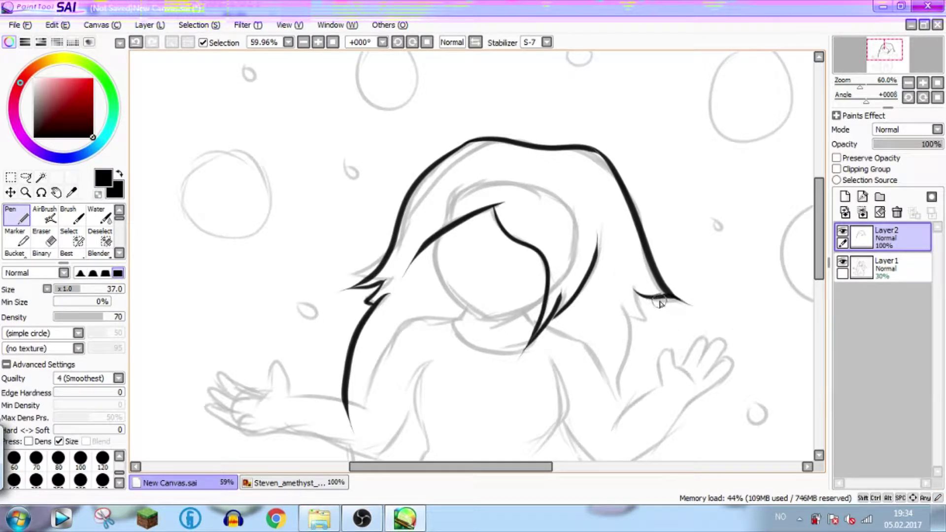
mouse_move(634, 288)
mouse_down()
mouse_move(641, 314)
mouse_move(619, 397)
mouse_up()
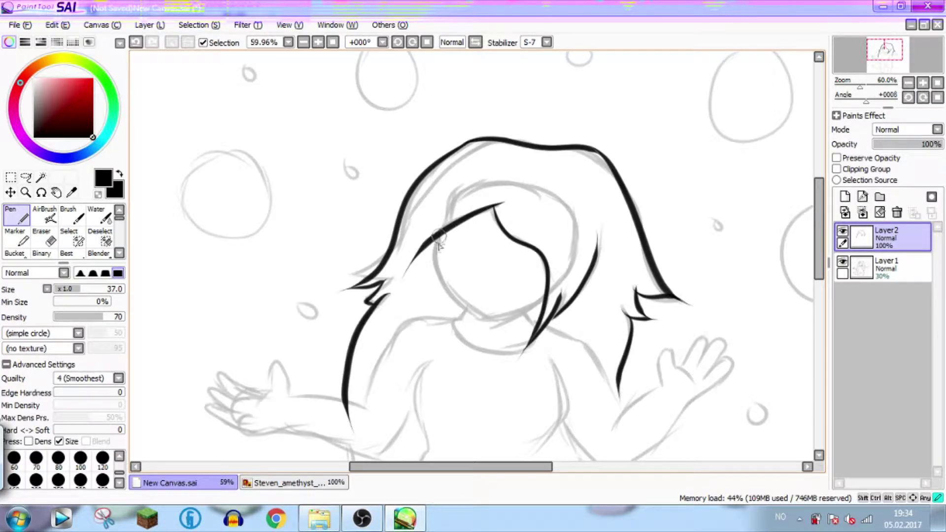
- Ink the cheek and chin outline beneath the fringe, and add the short neck lines
mouse_move(440, 237)
mouse_down()
mouse_move(438, 273)
mouse_move(486, 329)
mouse_up()
key(ctrl+z)
mouse_move(440, 238)
mouse_down()
mouse_move(443, 286)
mouse_move(500, 327)
mouse_up()
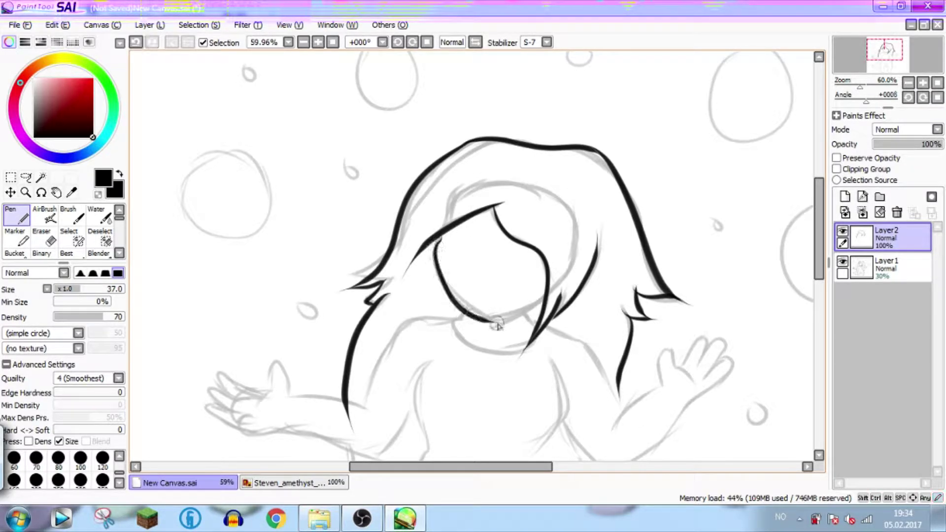
key(ctrl+z)
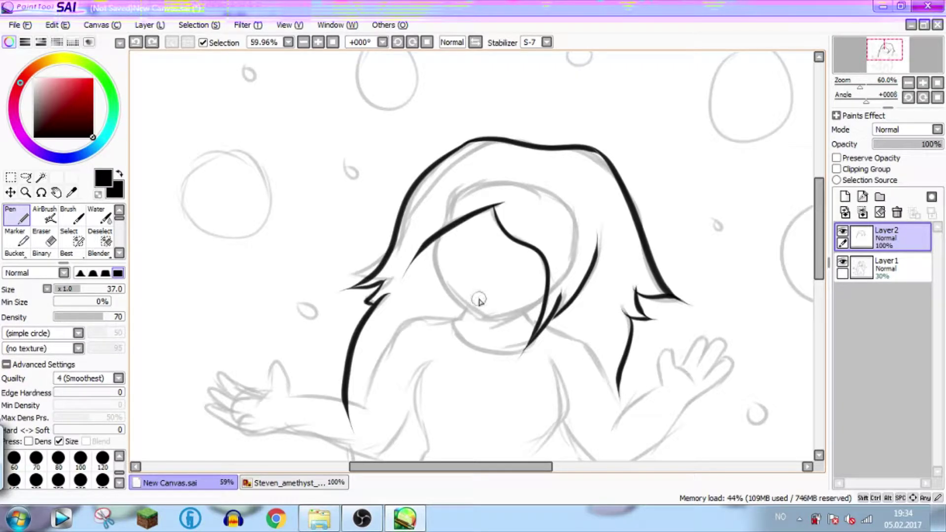
mouse_move(437, 251)
mouse_down()
mouse_move(454, 301)
mouse_move(504, 326)
mouse_move(487, 317)
mouse_move(531, 302)
mouse_up()
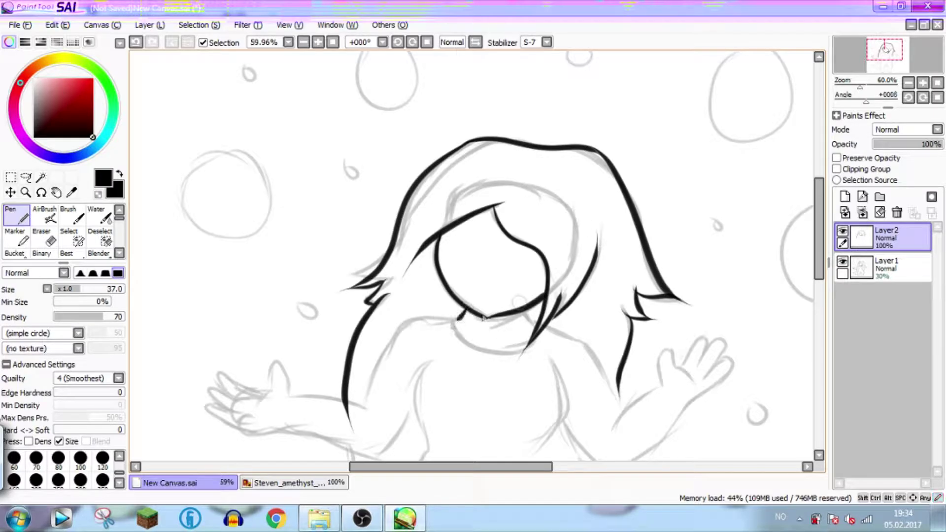
- Ink the off-shoulder sleeve on the left arm and the shirt's edge at the right shoulder, following the reference image
drag(885, 51, 885, 57)
drag(861, 86, 858, 87)
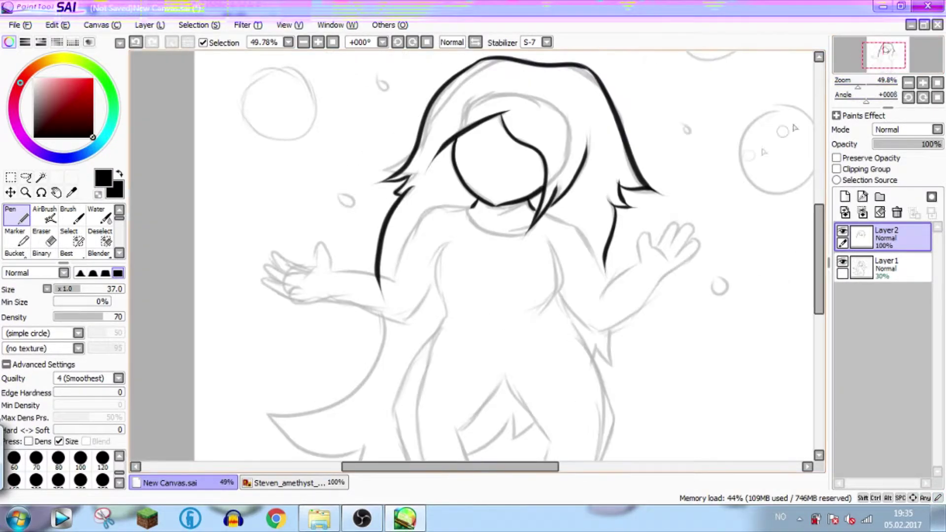
click(325, 484)
click(204, 485)
drag(422, 219, 445, 244)
scroll(570, 190, up, 3)
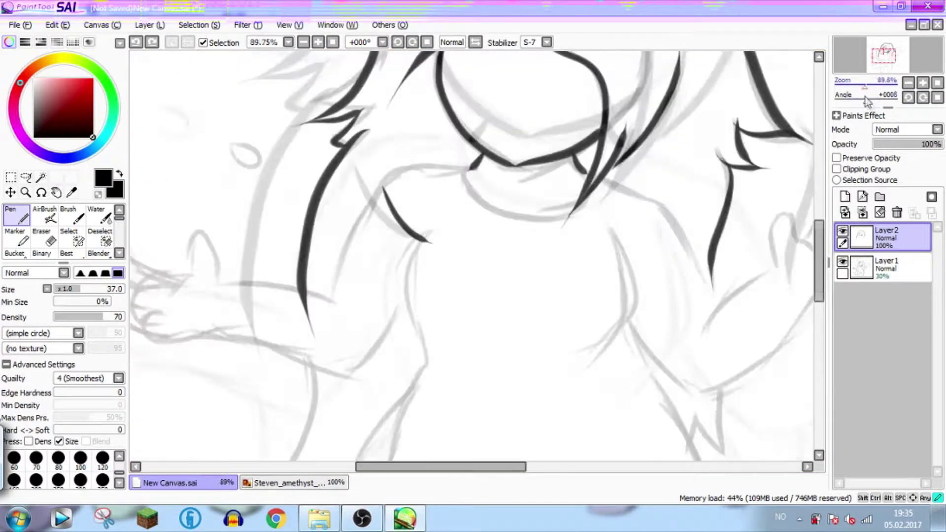
mouse_move(376, 180)
mouse_down()
mouse_move(347, 230)
mouse_move(403, 269)
mouse_up()
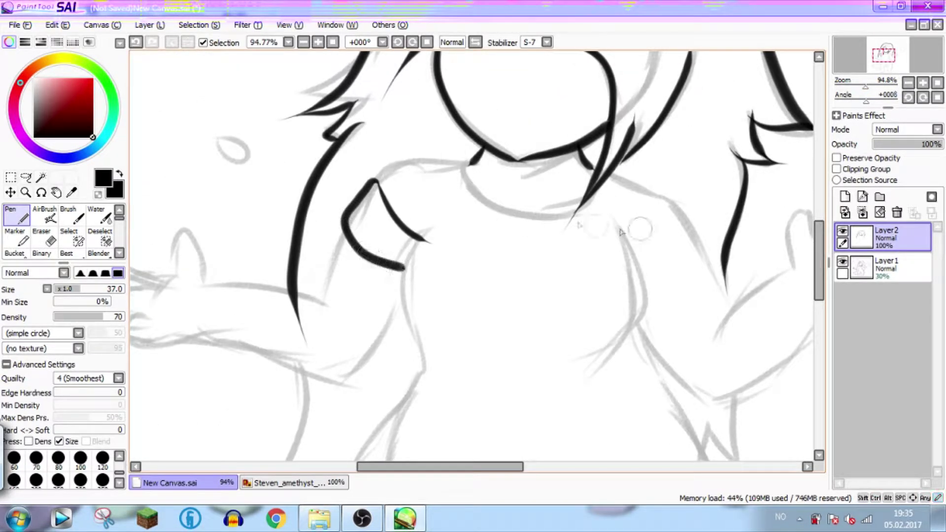
drag(620, 189, 616, 234)
key(ctrl+z)
drag(631, 184, 627, 250)
drag(632, 183, 617, 176)
- Ink the shirt's wide curved neckline and the vertical shoulder strap on the left side of the chest
click(298, 483)
click(198, 483)
drag(422, 247, 518, 245)
key(ctrl+z)
mouse_move(424, 242)
mouse_down()
mouse_move(519, 258)
mouse_move(621, 142)
mouse_up()
key(ctrl+z)
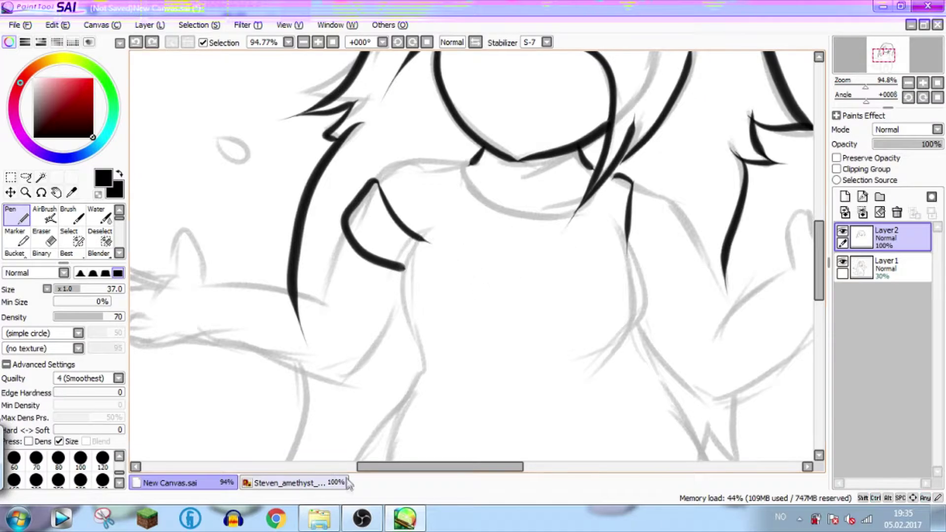
mouse_move(420, 233)
mouse_down()
mouse_move(496, 271)
mouse_move(599, 188)
mouse_up()
key(ctrl+z)
drag(426, 168, 430, 233)
key(ctrl+z)
drag(454, 161, 459, 256)
mouse_move(428, 212)
mouse_down()
mouse_move(429, 251)
mouse_move(426, 160)
mouse_move(407, 202)
mouse_up()
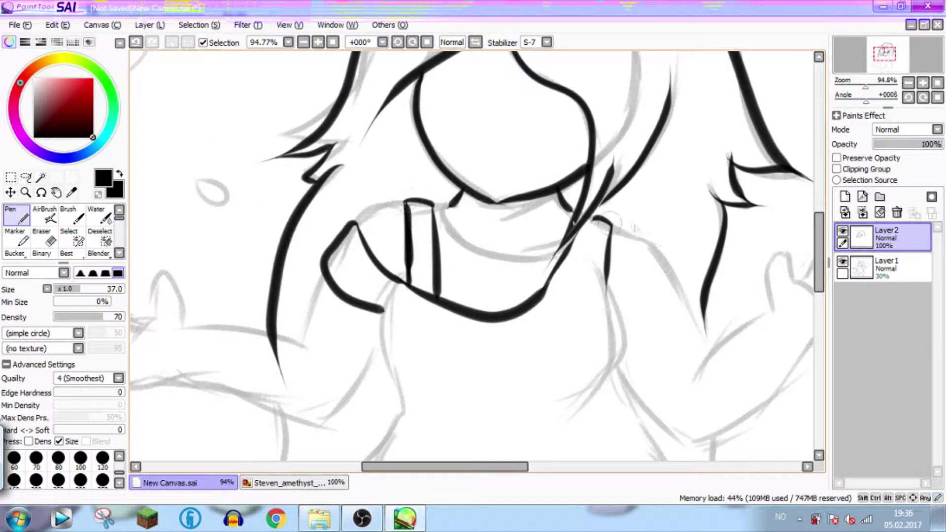
- Check the reference image and ink the half-round gem above the middle of the neckline
click(242, 483)
click(229, 485)
click(249, 484)
click(212, 481)
mouse_move(465, 304)
mouse_down()
mouse_move(505, 280)
mouse_move(522, 304)
mouse_up()
mouse_move(865, 86)
mouse_down()
mouse_move(857, 88)
mouse_move(876, 67)
mouse_up()
key(ctrl+Tab)
key(ctrl+Tab)
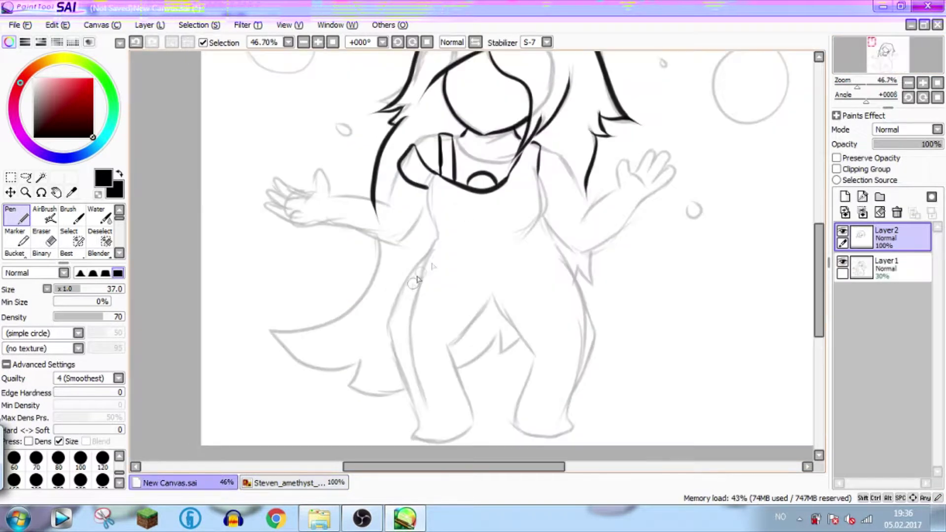
mouse_move(435, 270)
mouse_down()
mouse_move(508, 299)
mouse_move(495, 304)
mouse_move(534, 286)
mouse_move(587, 286)
mouse_move(554, 283)
mouse_move(584, 295)
mouse_up()
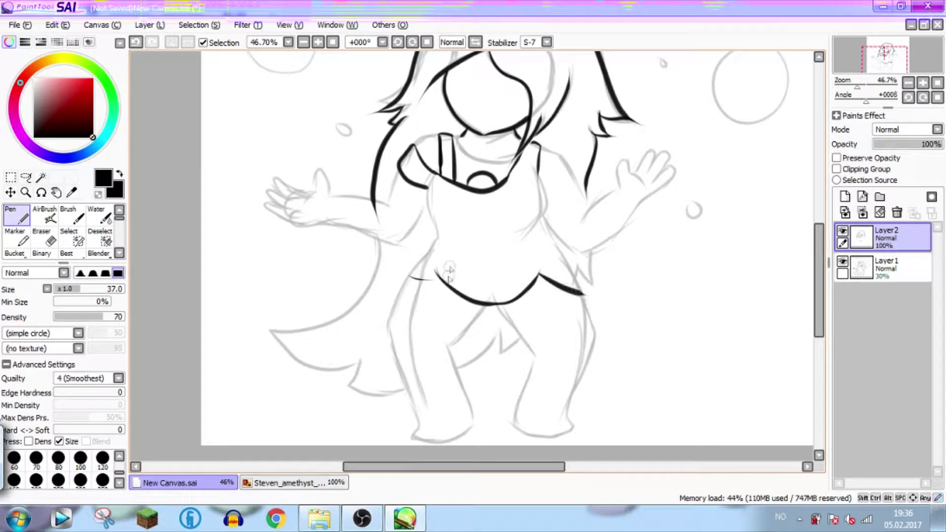
key(ctrl+Tab)
key(ctrl+Tab)
key(ctrl+z)
key(ctrl+z)
key(ctrl+z)
- Ink the rounded shirt hem across the hips with its right-hand corner, and the cuff lines above both feet
drag(557, 275, 586, 290)
mouse_move(419, 249)
mouse_down()
mouse_move(422, 263)
mouse_move(493, 332)
mouse_move(548, 261)
mouse_up()
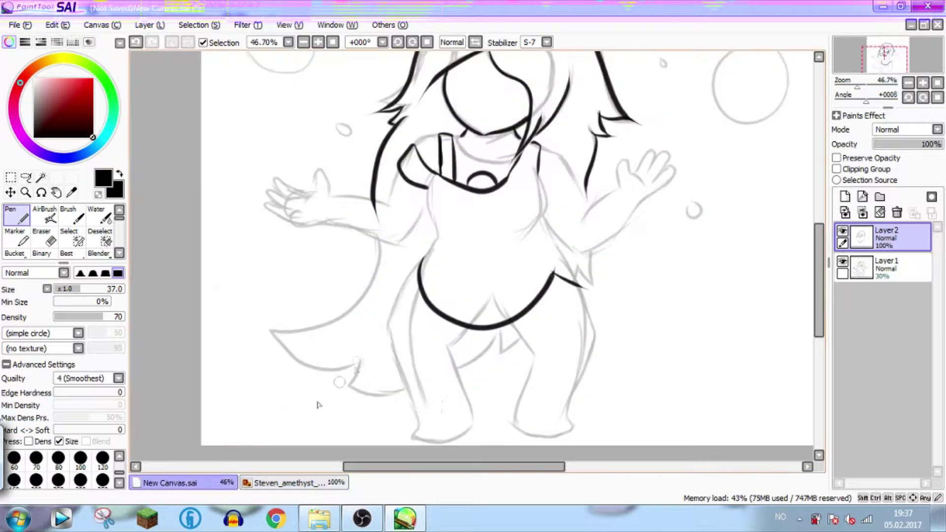
drag(416, 414, 471, 405)
drag(566, 413, 572, 407)
click(284, 483)
click(197, 483)
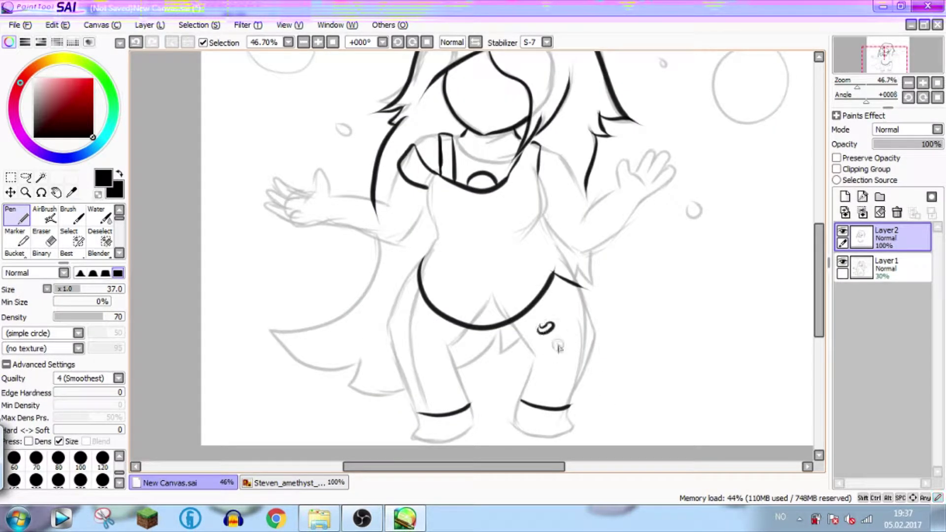
key(ctrl+z)
click(283, 483)
click(197, 483)
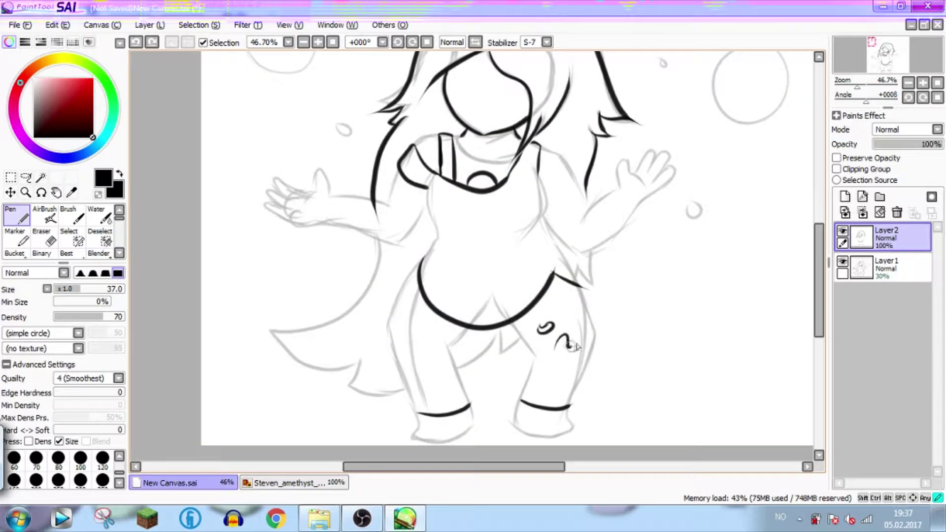
drag(551, 365, 548, 342)
click(283, 483)
click(197, 483)
key(ctrl+z)
click(283, 483)
click(187, 483)
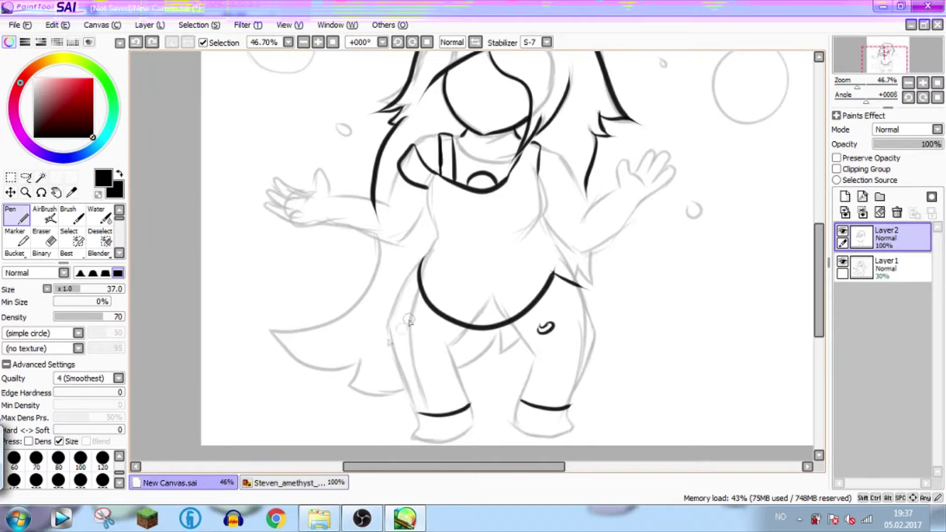
- Ink a star on the outer side of each knee, checking the shape against the reference image
drag(391, 318, 406, 329)
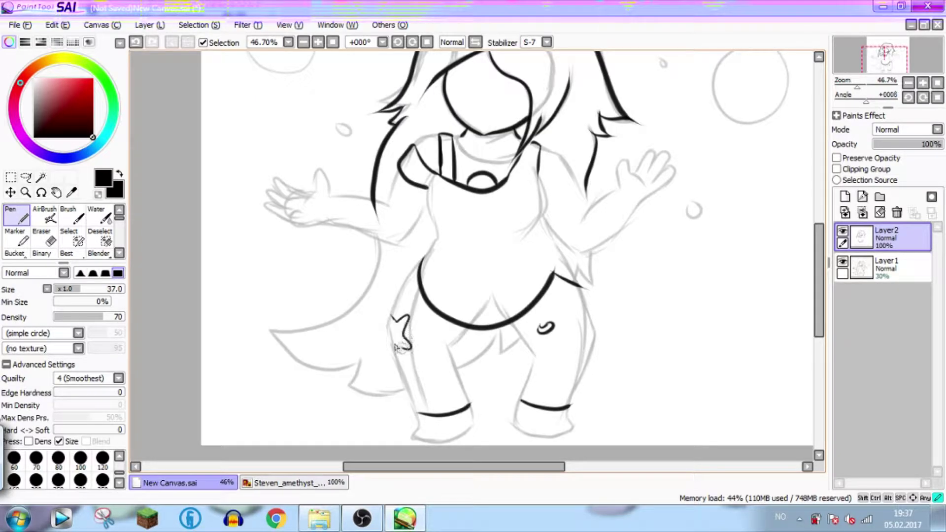
key(ctrl+z)
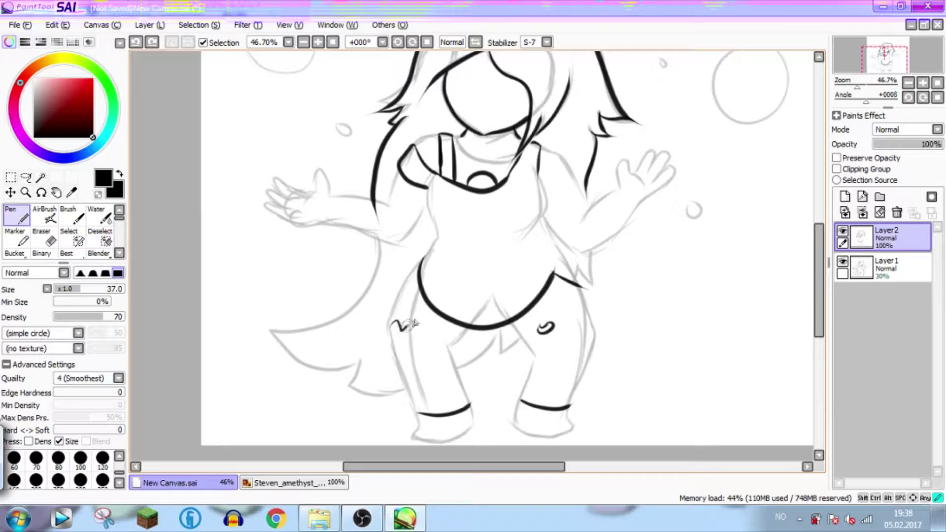
key(ctrl+z)
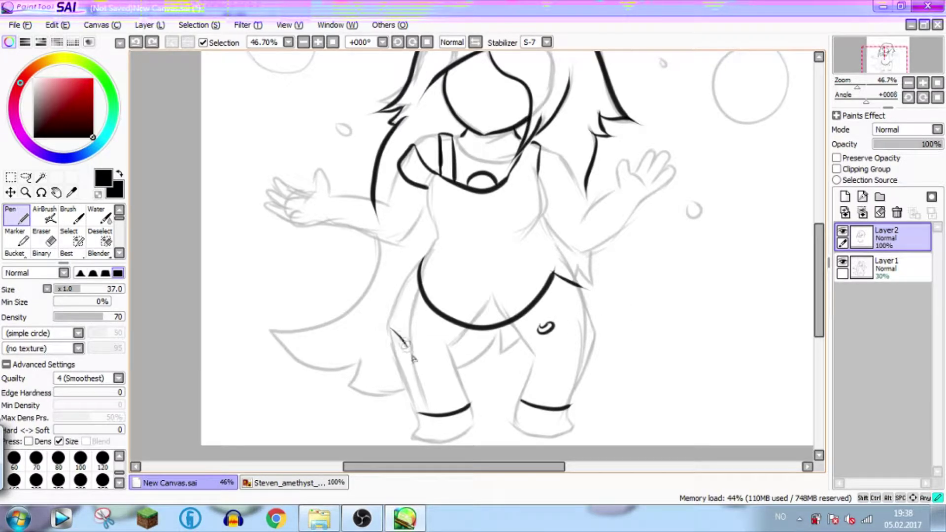
key(ctrl+z)
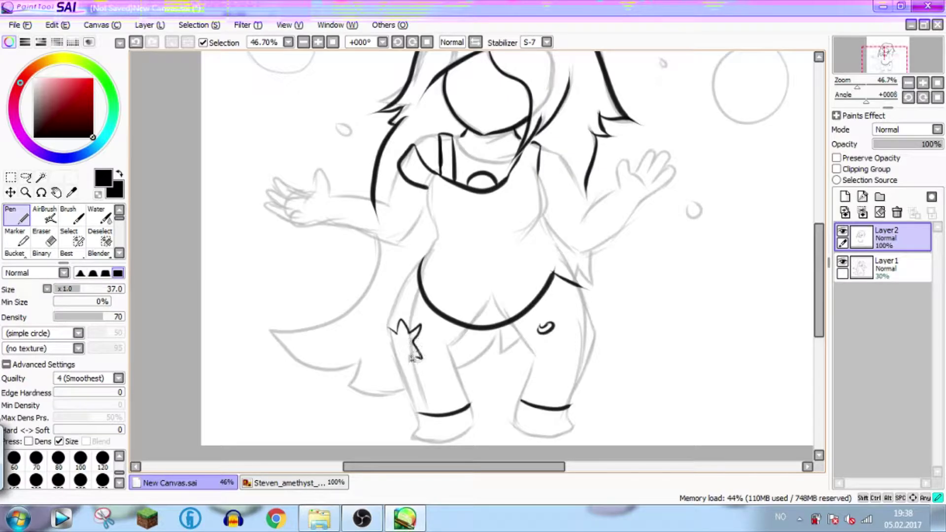
click(295, 480)
click(213, 485)
click(291, 482)
click(191, 485)
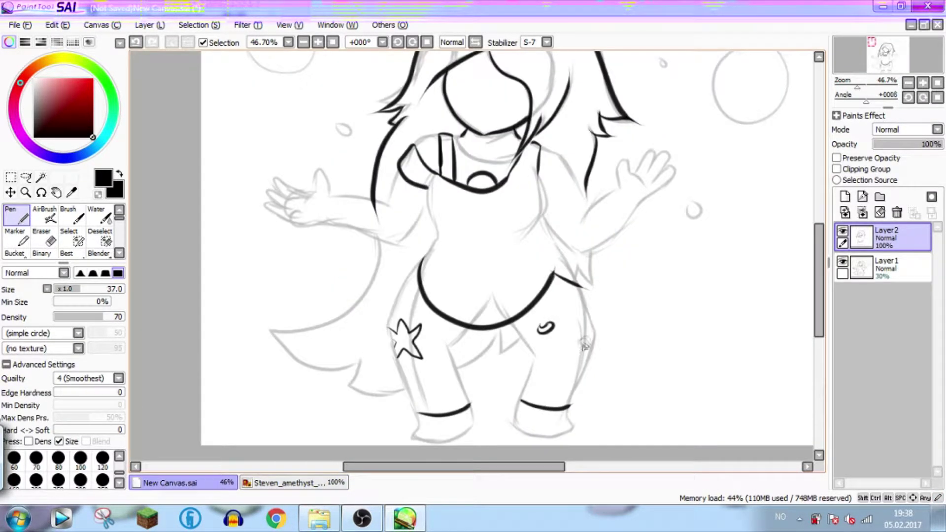
drag(589, 327, 577, 324)
drag(572, 365, 596, 340)
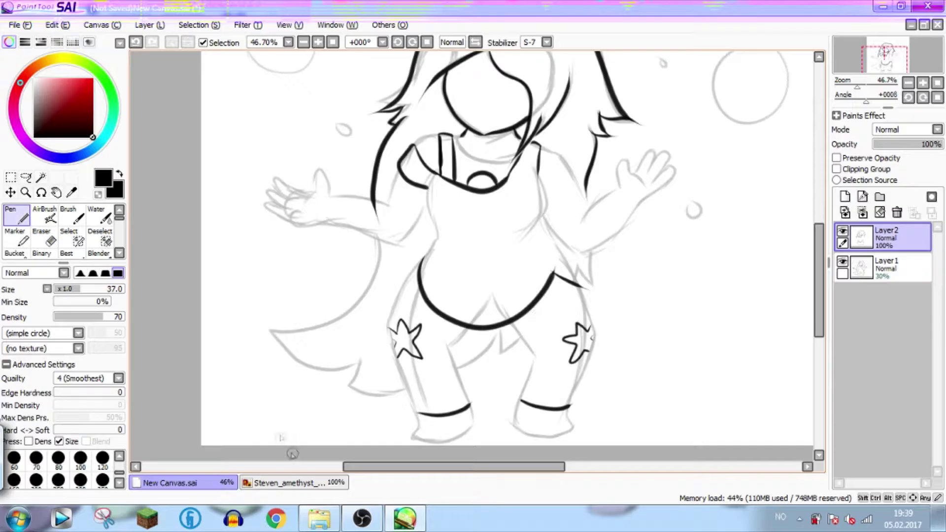
- Check the face in the reference image and ink the open, frowning mouth
click(284, 483)
click(226, 486)
click(218, 486)
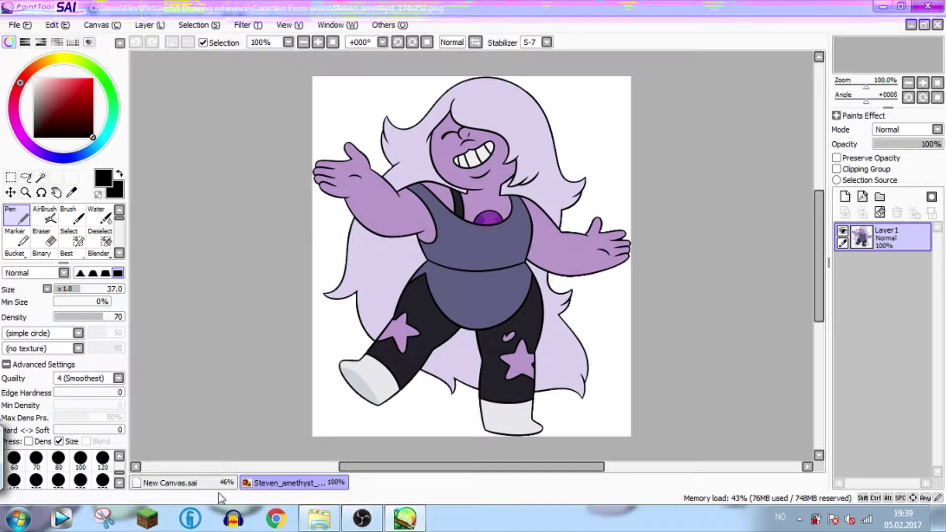
click(222, 486)
drag(885, 59, 887, 53)
click(288, 481)
click(203, 487)
drag(446, 212, 472, 214)
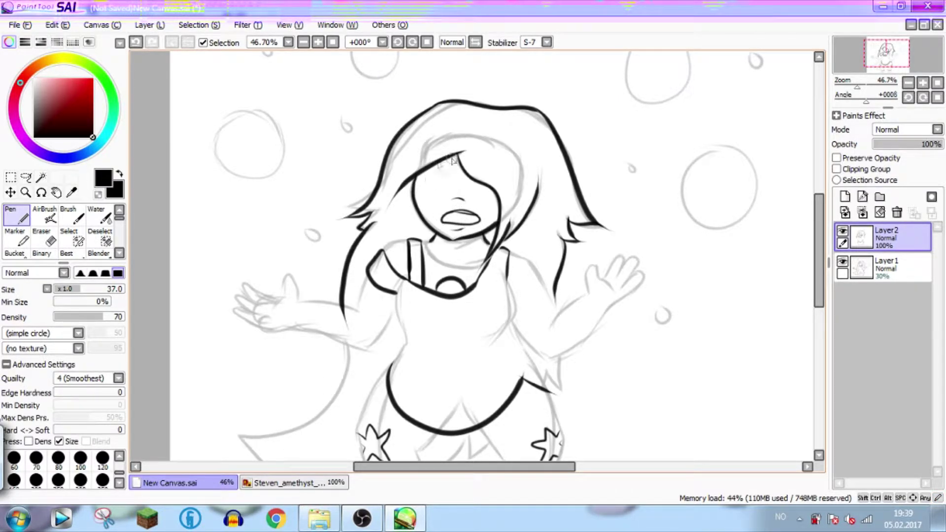
- Ink both eyes as solid black ovals, with the right one partly cut off by the hair fringe
drag(439, 174, 436, 179)
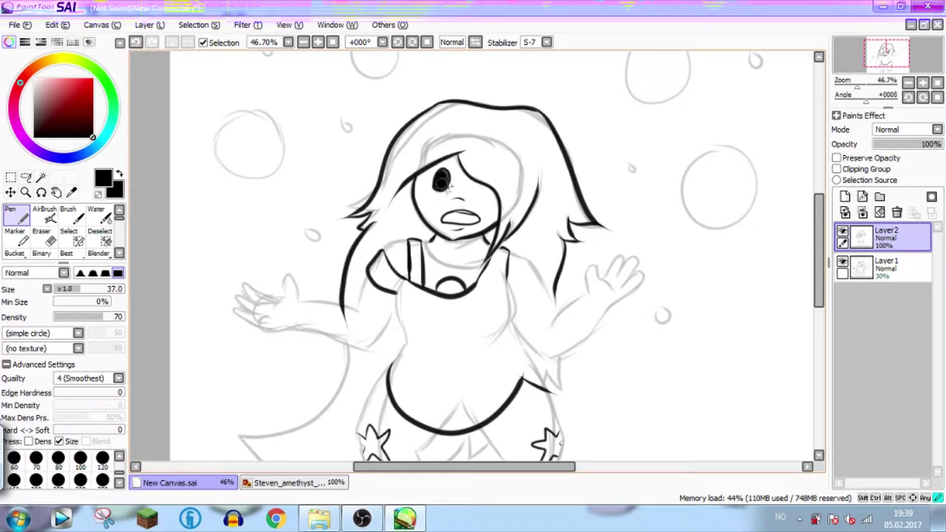
drag(446, 176, 440, 178)
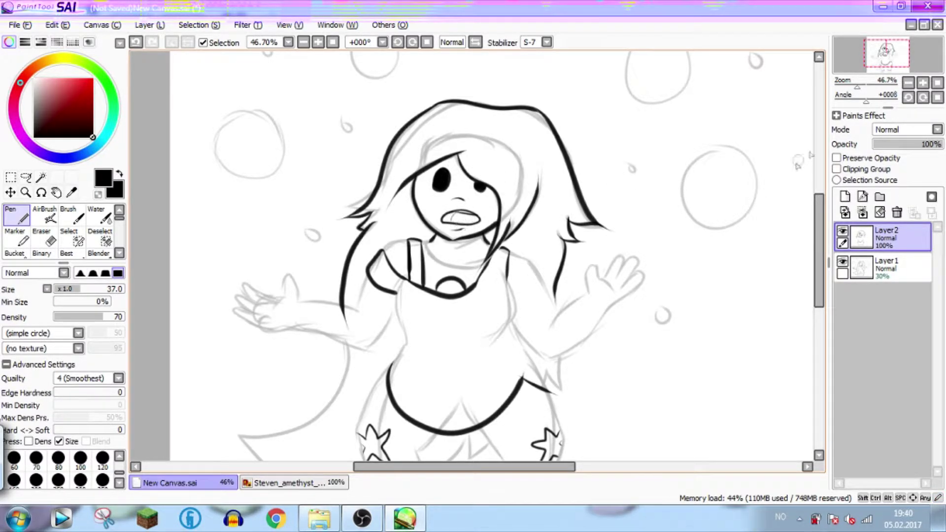
key(ctrl+z)
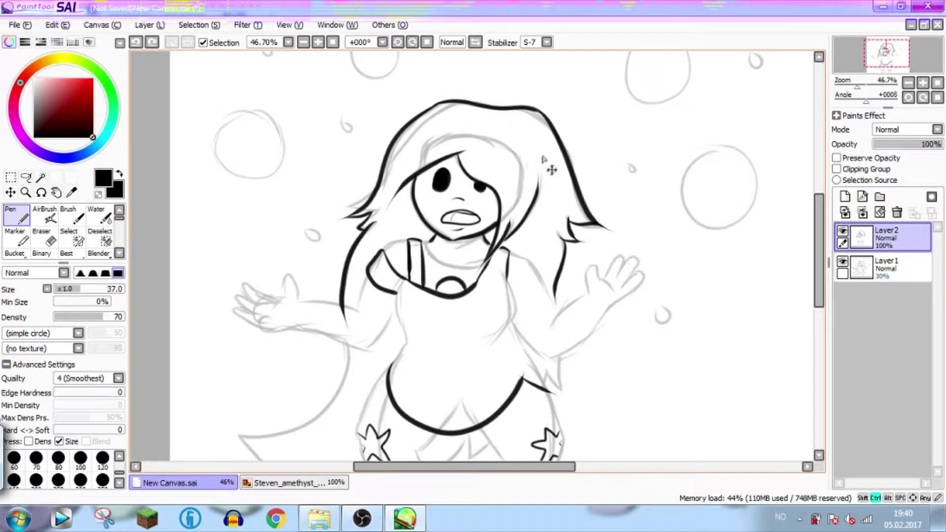
key(ctrl+Tab)
key(ctrl+Tab)
drag(449, 188, 464, 200)
drag(456, 196, 459, 196)
key(ctrl+z)
key(ctrl+z)
key(ctrl+z)
- Check the reference image again and ink a small curved nose between the eyes, cleaning up around it
click(294, 482)
click(193, 480)
mouse_move(461, 182)
mouse_down()
mouse_move(439, 192)
mouse_move(446, 187)
mouse_up()
key(ctrl+z)
key(e)
mouse_move(473, 188)
mouse_down()
mouse_move(483, 189)
mouse_move(463, 188)
mouse_up()
key(n)
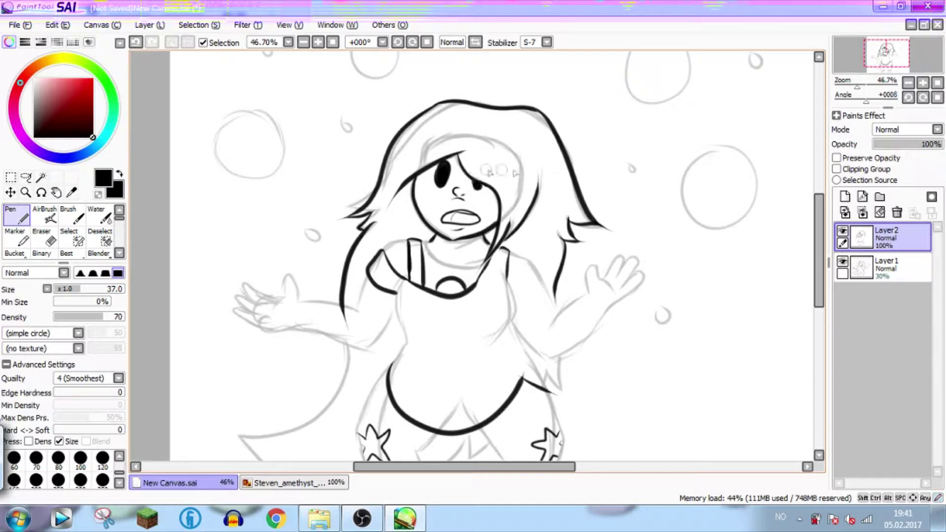
- Erase the end of the left hair strand where it overlaps the arm
key(e)
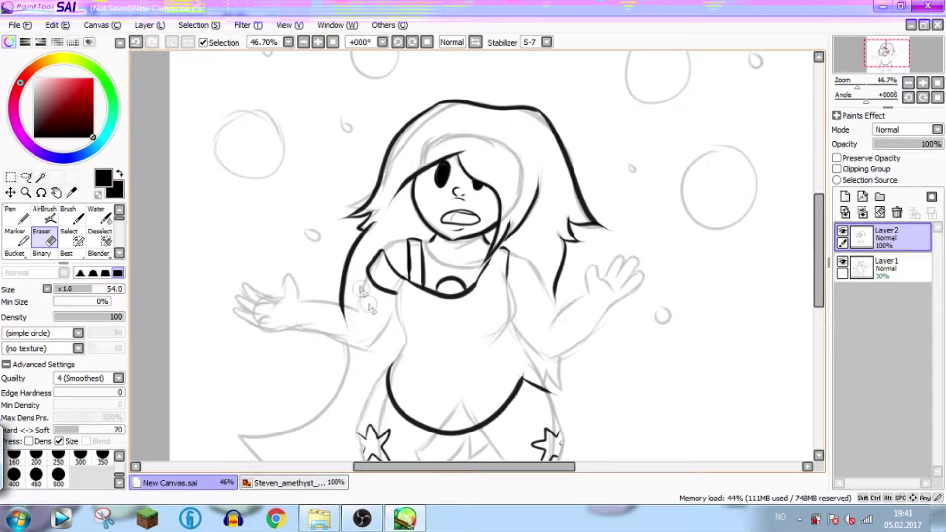
mouse_move(332, 325)
mouse_down()
mouse_move(370, 319)
mouse_move(363, 316)
mouse_up()
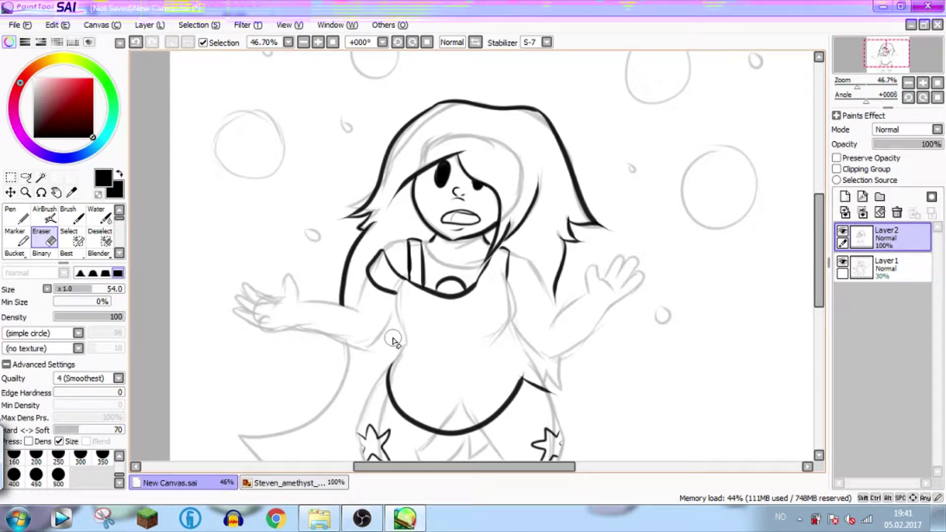
key(n)
- Ink the shoulder line from the strap to the left sleeve, and the right shoulder and upper arm outline
drag(858, 87, 865, 88)
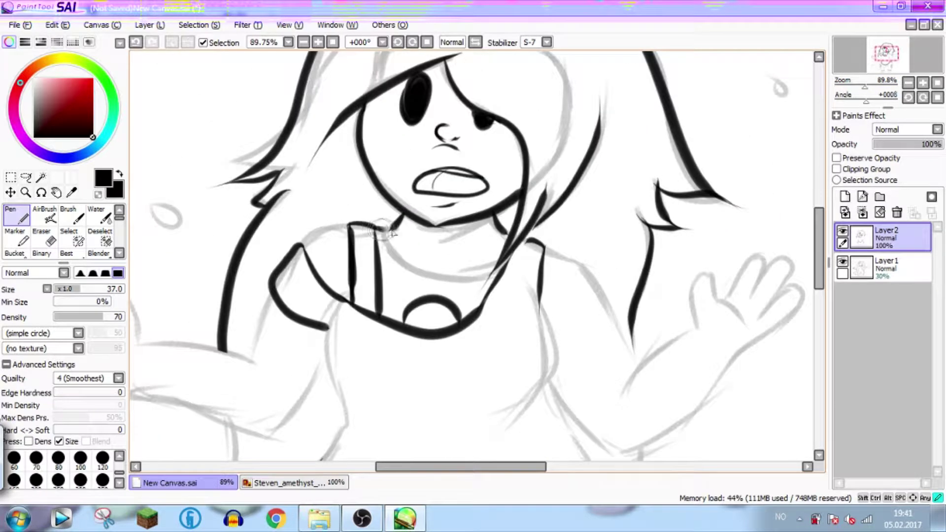
drag(345, 225, 302, 247)
key(ctrl+z)
drag(528, 241, 600, 278)
key(ctrl+z)
mouse_move(546, 251)
mouse_down()
mouse_move(584, 265)
mouse_move(641, 363)
mouse_up()
key(ctrl+z)
key(ctrl+z)
- Ink the upper edge of the right forearm and the raised right hand with its thumb and fingers
mouse_move(620, 394)
mouse_down()
mouse_move(691, 329)
mouse_move(712, 331)
mouse_move(686, 332)
mouse_move(702, 330)
mouse_move(722, 300)
mouse_move(740, 324)
mouse_move(752, 257)
mouse_move(750, 304)
mouse_move(799, 284)
mouse_move(742, 340)
mouse_up()
key(ctrl+z)
mouse_move(769, 306)
mouse_down()
mouse_move(804, 291)
mouse_move(725, 370)
mouse_up()
- Ink both sides of the torso with the curve under the chest, and the side line down to the hem's right-hand tip
drag(887, 53, 890, 58)
mouse_move(446, 141)
mouse_down()
mouse_move(443, 266)
mouse_move(419, 272)
mouse_up()
mouse_move(260, 160)
mouse_down()
mouse_move(264, 266)
mouse_move(236, 328)
mouse_up()
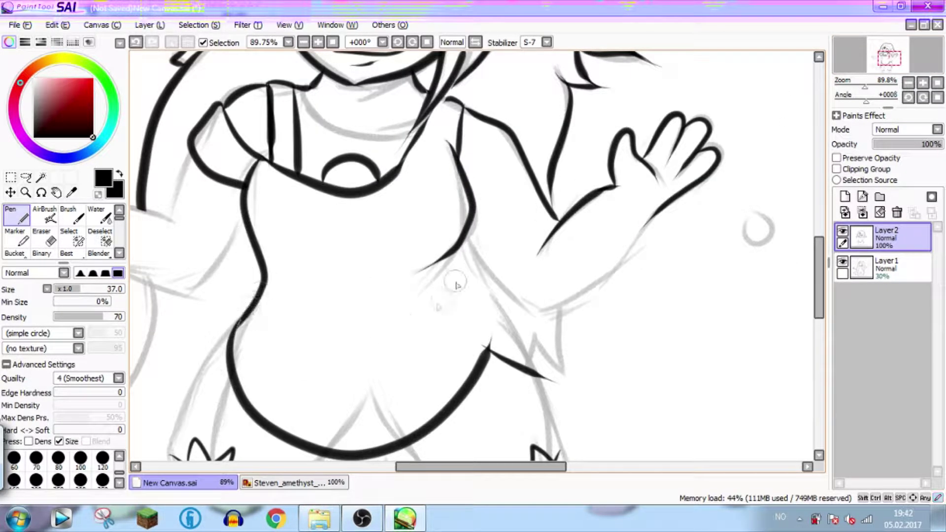
mouse_move(466, 237)
mouse_down()
mouse_move(506, 324)
mouse_move(547, 379)
mouse_up()
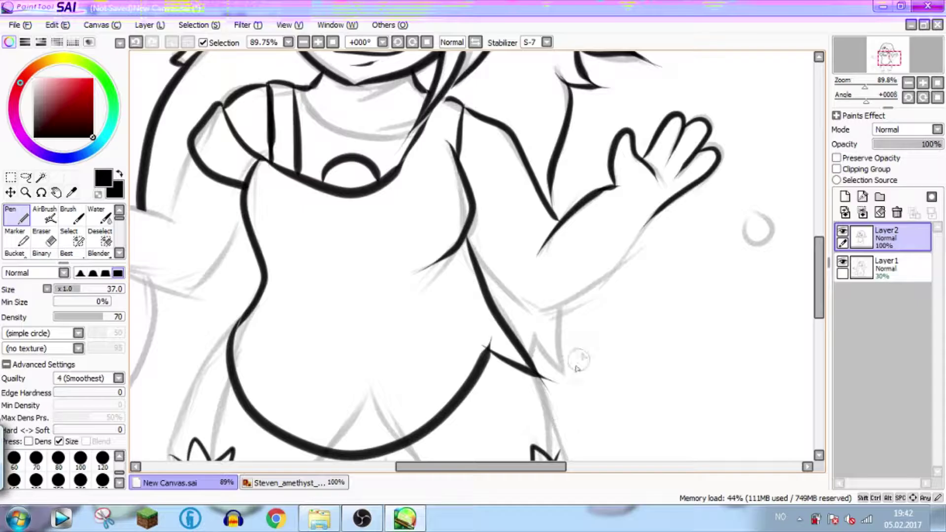
- Ink the underside of the right arm from the torso to the elbow
drag(865, 88, 868, 91)
mouse_move(458, 228)
mouse_down()
mouse_move(513, 295)
mouse_move(572, 320)
mouse_move(702, 190)
mouse_move(650, 261)
mouse_move(547, 319)
mouse_up()
key(ctrl+z)
- Ink the left hand's fingers and thumb, and the upper and lower edges of the left arm
mouse_move(866, 87)
mouse_down()
mouse_move(849, 90)
mouse_move(865, 92)
mouse_up()
mouse_move(295, 234)
mouse_down()
mouse_move(231, 193)
mouse_move(289, 203)
mouse_move(270, 177)
mouse_move(291, 186)
mouse_move(254, 161)
mouse_move(331, 173)
mouse_up()
drag(338, 131, 335, 191)
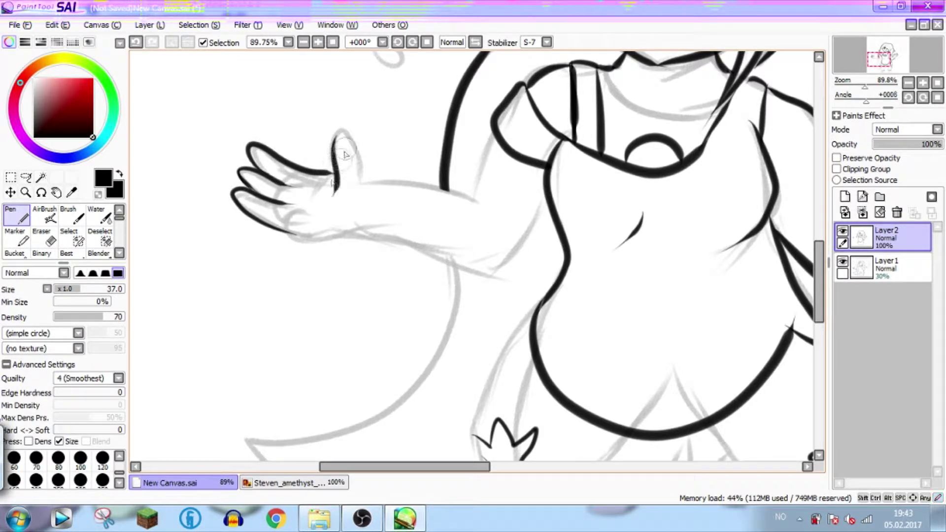
drag(334, 146, 361, 171)
drag(378, 181, 478, 202)
drag(297, 234, 544, 197)
- Ink the inner and outer outlines of the left leg from the hip down to the ankle cuff
scroll(498, 256, down, 3)
drag(542, 385, 498, 187)
mouse_move(544, 193)
mouse_down()
mouse_move(534, 207)
mouse_move(534, 279)
mouse_move(546, 309)
mouse_up()
drag(471, 98, 423, 220)
key(ctrl+z)
mouse_move(486, 84)
mouse_down()
mouse_move(430, 185)
mouse_move(424, 231)
mouse_move(466, 318)
mouse_up()
- Ink the outer and inner outlines of the right leg, including the foot below the cuff
mouse_move(703, 129)
mouse_down()
mouse_move(725, 212)
mouse_move(690, 321)
mouse_up()
key(ctrl+z)
mouse_move(723, 189)
mouse_down()
mouse_move(716, 246)
mouse_move(682, 328)
mouse_up()
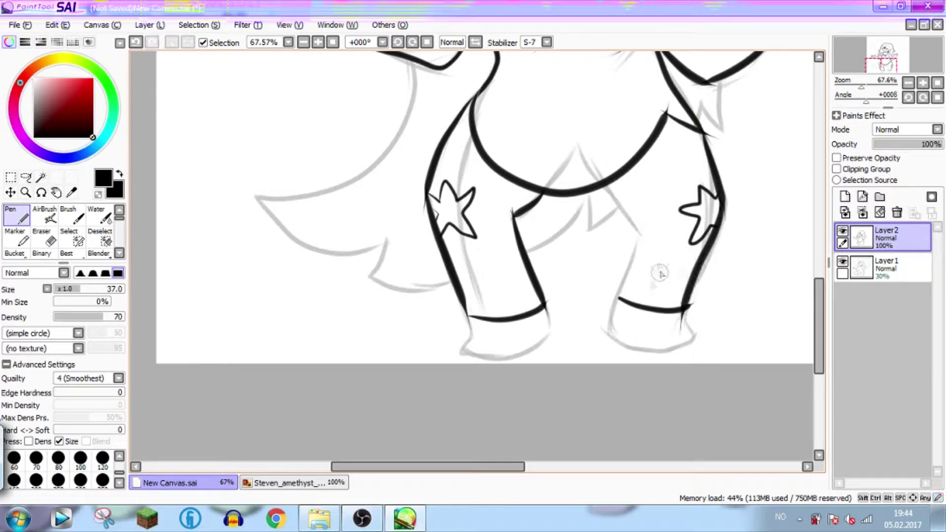
key(ctrl+z)
mouse_move(606, 184)
mouse_down()
mouse_move(640, 244)
mouse_move(611, 352)
mouse_move(689, 321)
mouse_move(686, 309)
mouse_up()
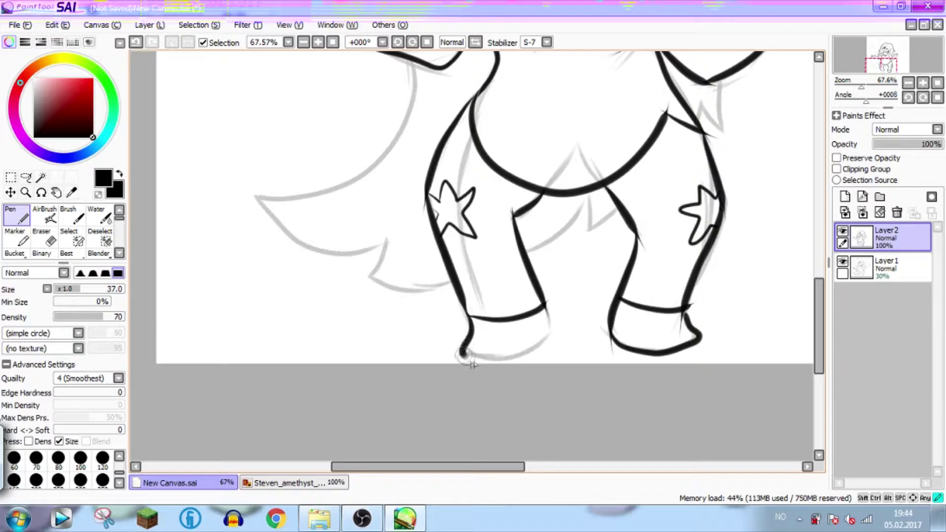
- Ink the left foot's outline and clean up the toe line of the right foot
mouse_move(463, 351)
mouse_down()
mouse_move(504, 356)
mouse_move(547, 330)
mouse_up()
key(e)
drag(692, 345, 711, 324)
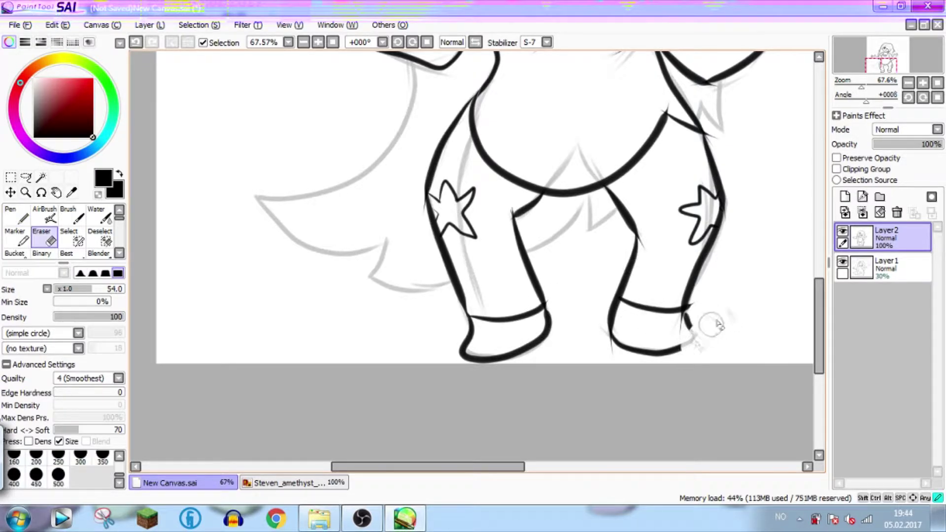
key(n)
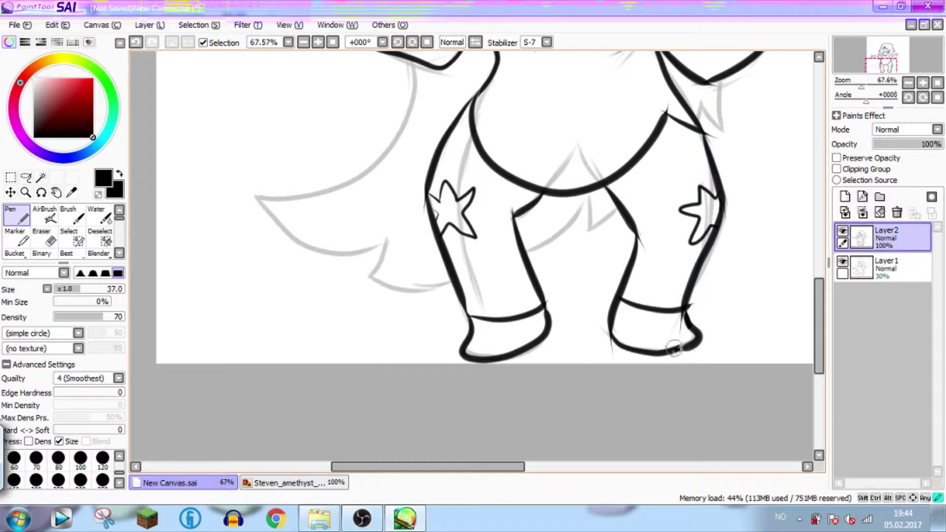
key(e)
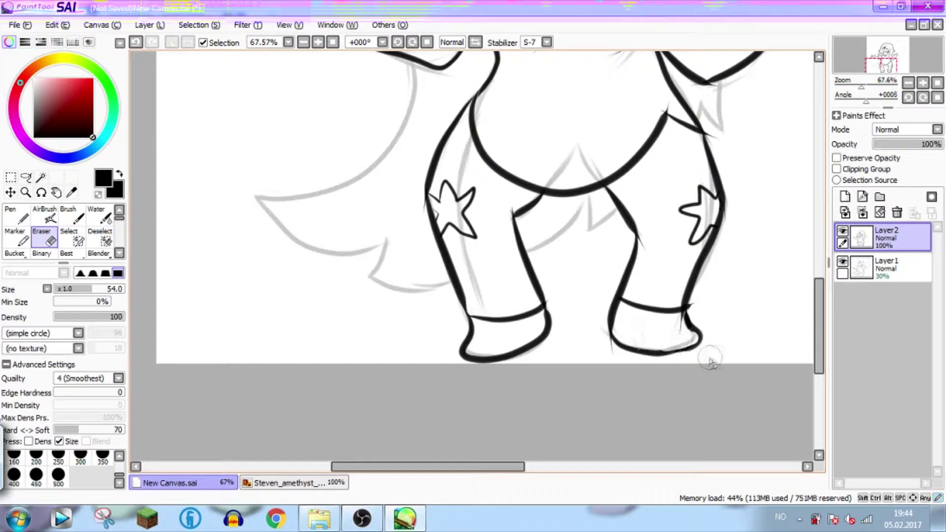
key(n)
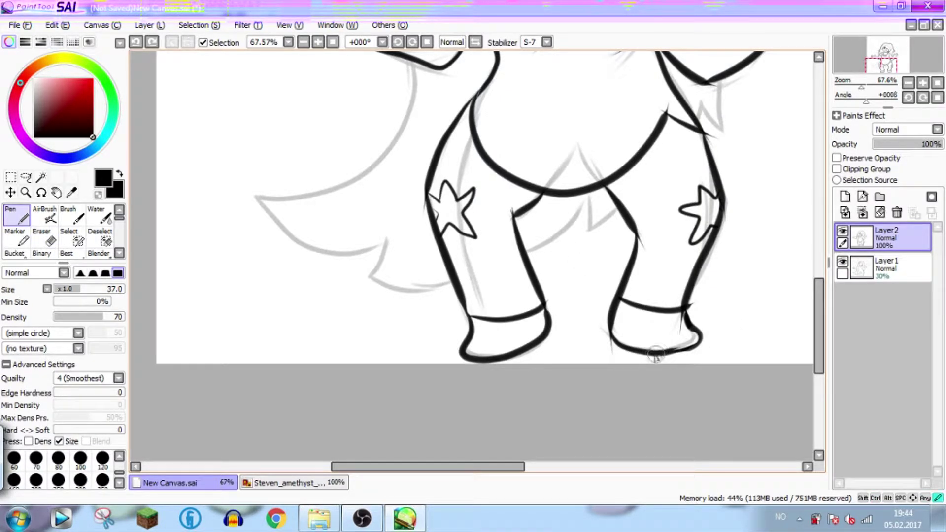
key(ctrl+z)
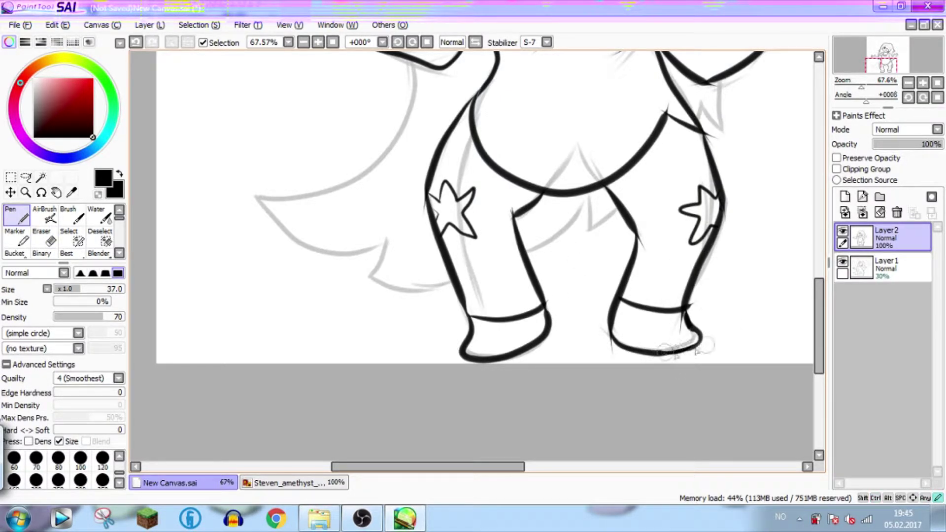
- Ink the jagged hair tips below the right elbow and the long hair sweeping out behind the legs
scroll(704, 346, down, 2)
drag(619, 134, 620, 149)
drag(623, 199, 621, 220)
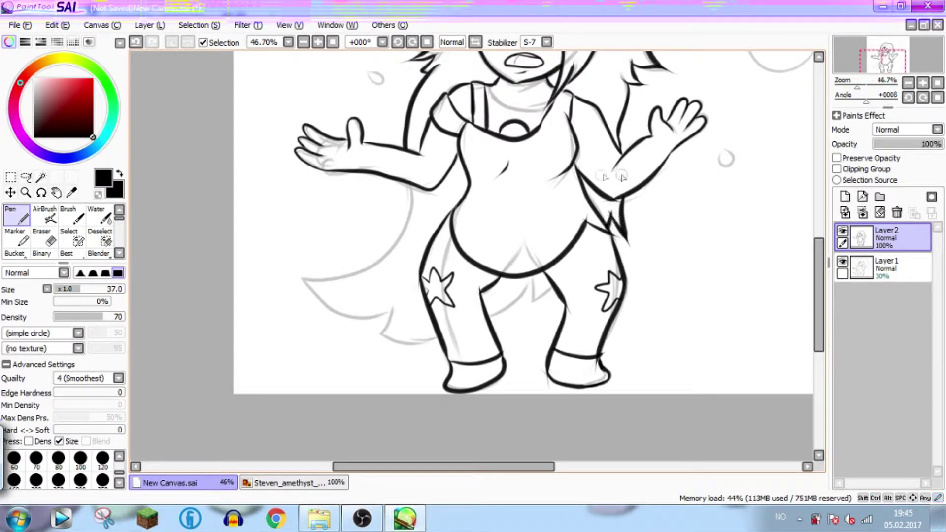
mouse_move(409, 186)
mouse_down()
mouse_move(383, 260)
mouse_move(308, 277)
mouse_up()
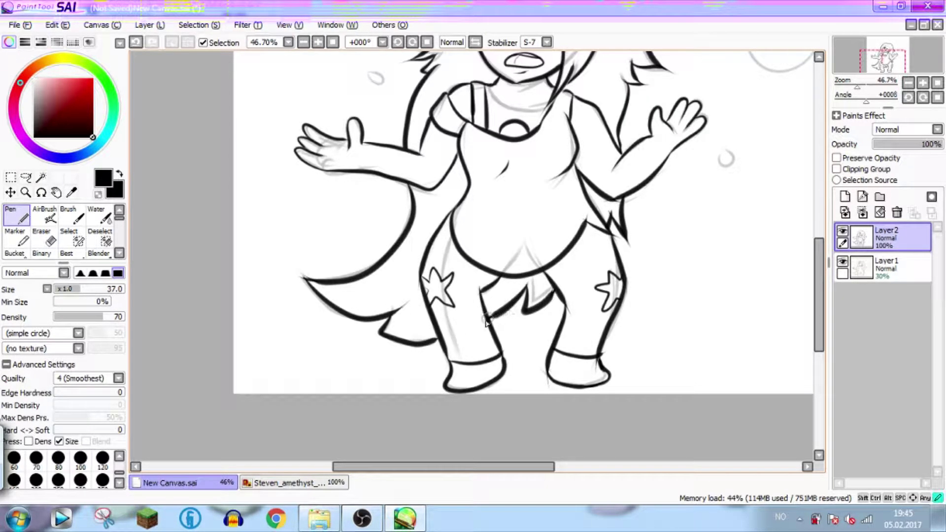
drag(859, 86, 853, 85)
drag(885, 59, 883, 56)
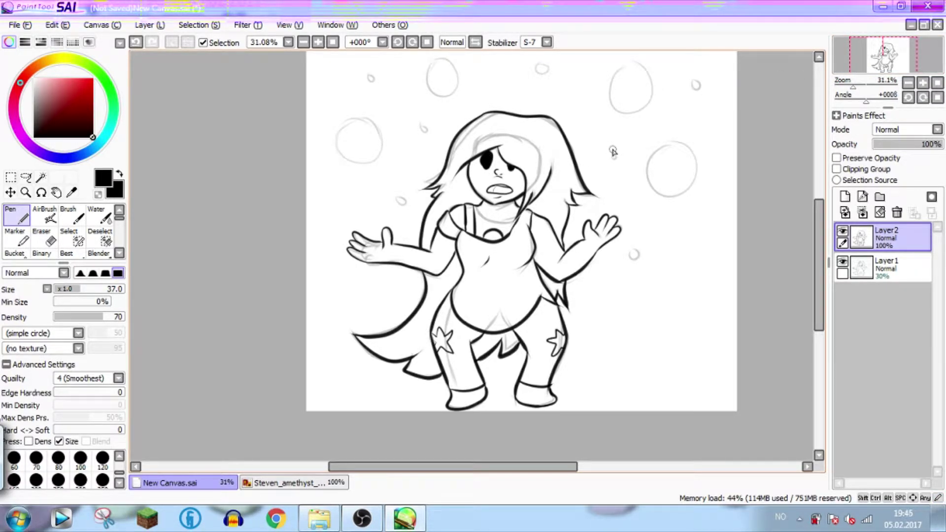
- Check the gem in the reference image and ink thin facet lines inside the half-round gem
click(279, 483)
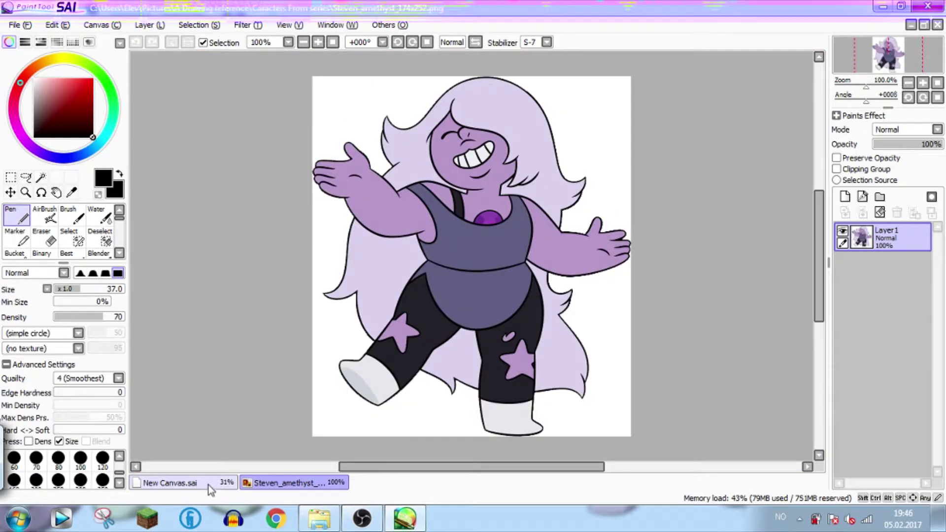
click(209, 485)
scroll(592, 157, up, 6)
drag(615, 148, 611, 148)
mouse_move(610, 149)
mouse_down()
mouse_move(626, 162)
mouse_move(631, 127)
mouse_up()
drag(558, 125, 582, 150)
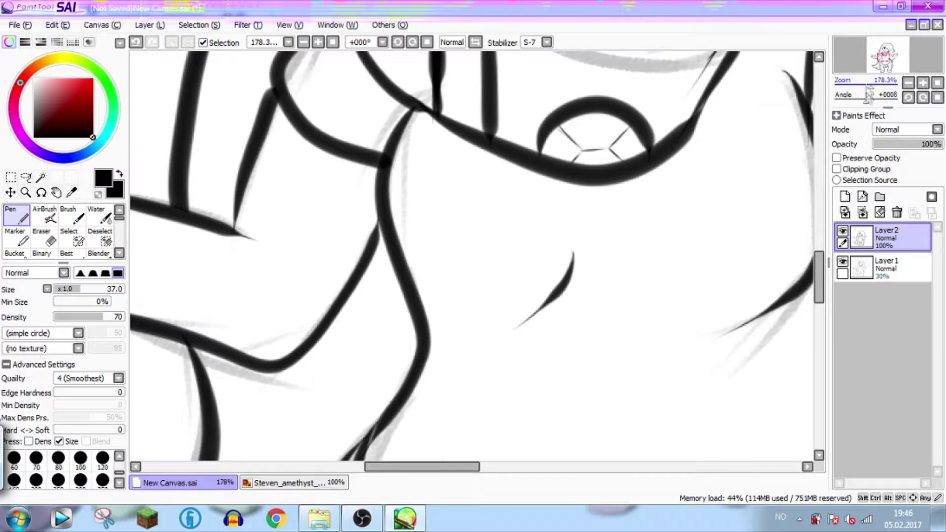
scroll(482, 190, down, 4)
scroll(482, 190, up, 2)
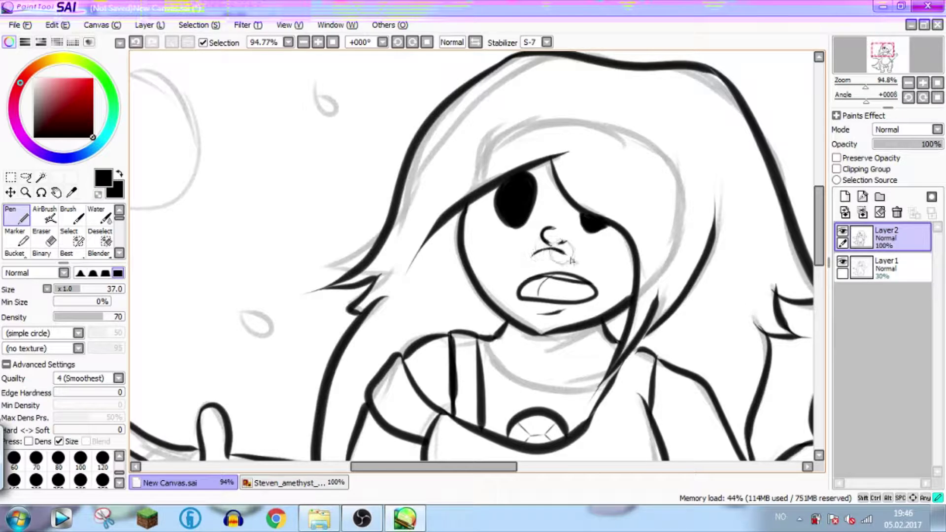
drag(865, 86, 853, 85)
drag(860, 60, 858, 73)
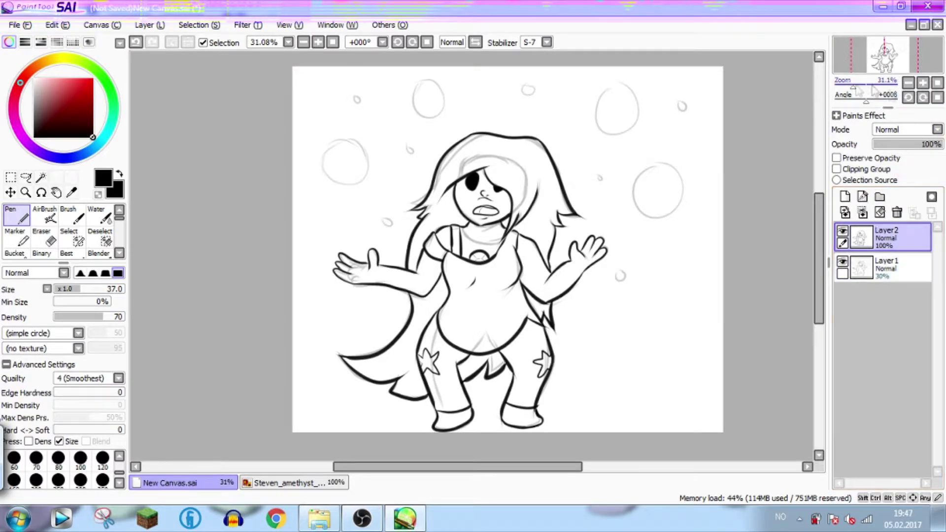
- Set the eraser size to 29 and erase stray line ends around the left leg and the hair behind it
drag(855, 88, 872, 89)
drag(888, 58, 878, 67)
key(e)
click(75, 289)
mouse_move(229, 218)
mouse_down()
mouse_move(310, 256)
mouse_move(277, 254)
mouse_move(332, 258)
mouse_up()
drag(875, 65, 879, 68)
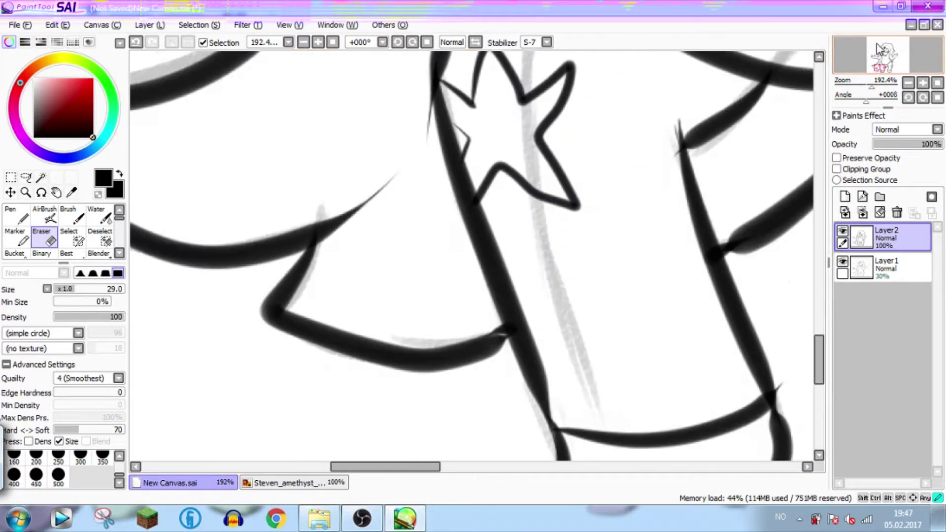
drag(420, 96, 428, 142)
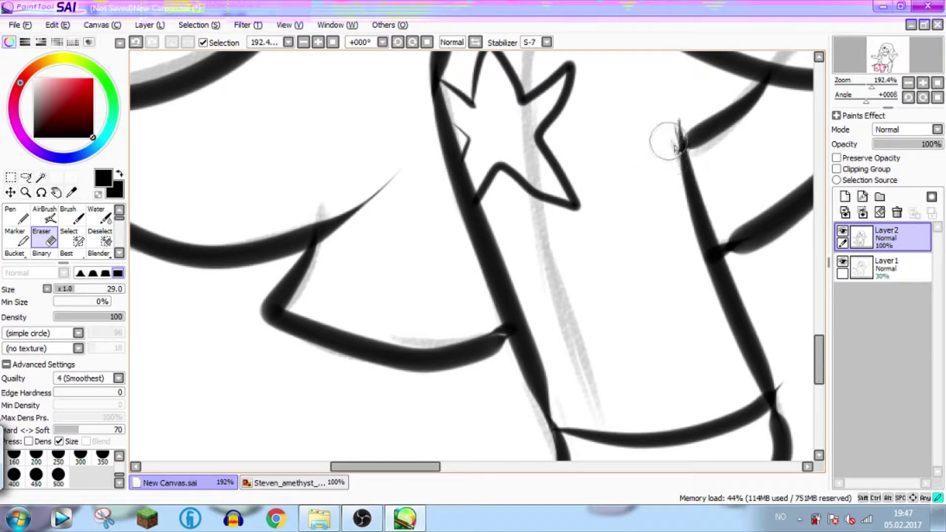
click(882, 71)
drag(663, 154, 653, 163)
- Erase the overshooting line ends around the cuff and heel of the right foot
drag(887, 68, 891, 71)
mouse_move(257, 311)
mouse_down()
mouse_move(258, 272)
mouse_move(269, 298)
mouse_up()
drag(469, 269, 461, 233)
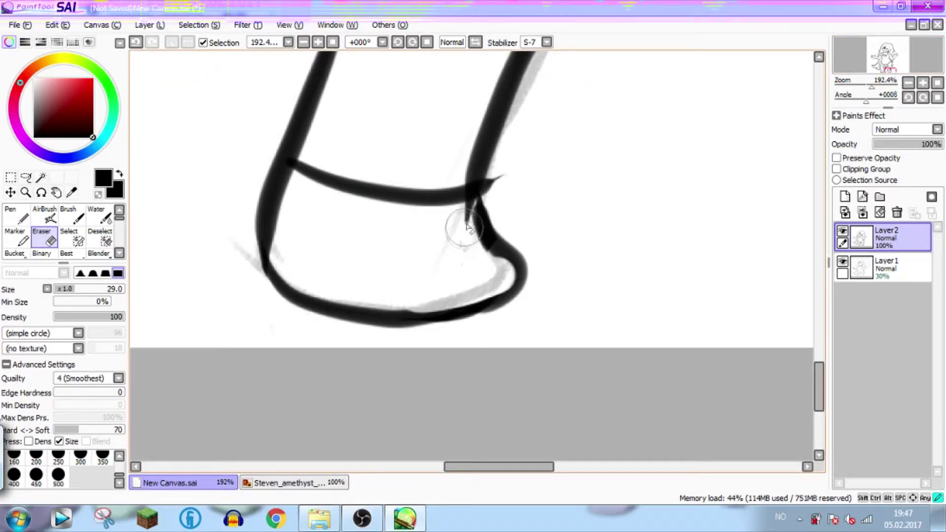
mouse_move(511, 154)
mouse_down()
mouse_move(499, 186)
mouse_move(431, 213)
mouse_up()
- Set the eraser size to 14 and trim overlapping lines at the right ankle, knee star and inner thigh
click(66, 289)
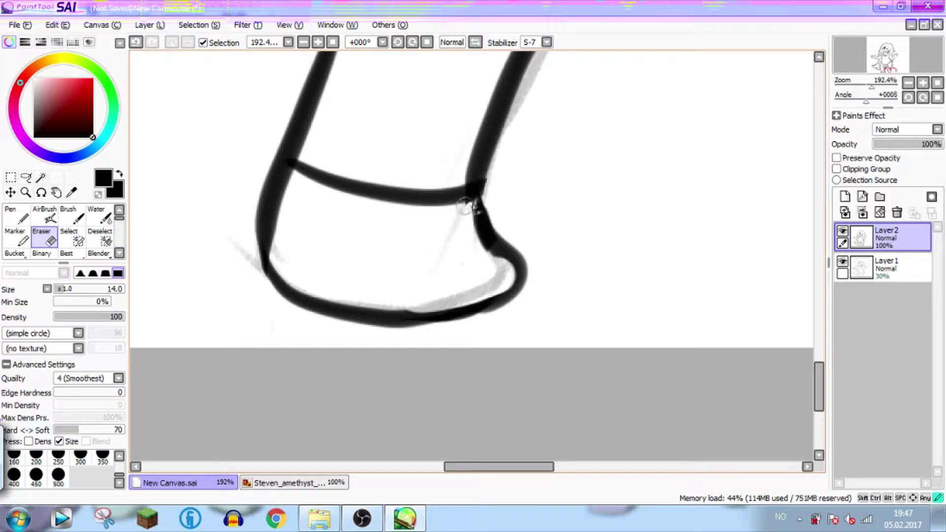
drag(889, 69, 893, 66)
drag(459, 289, 463, 253)
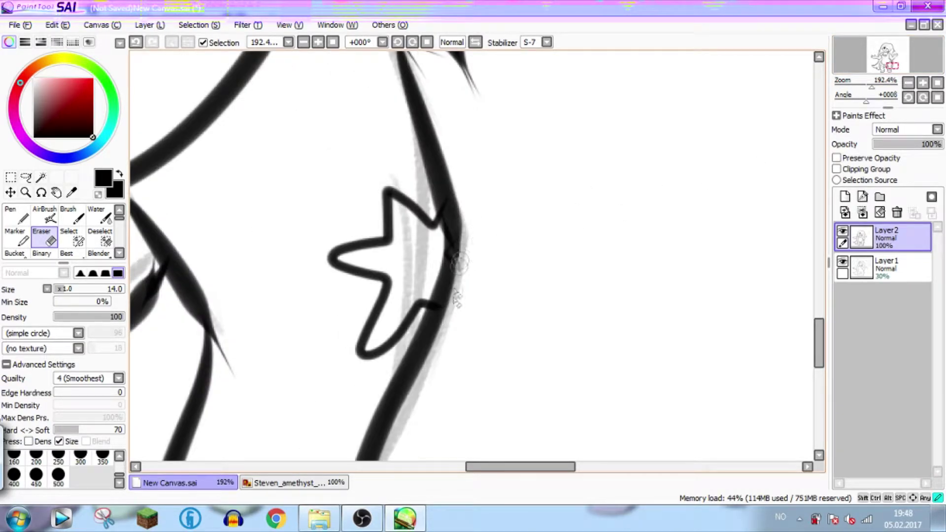
drag(219, 355, 200, 240)
- Trim the stray line ends near the right elbow and on the hair tips above the right shoulder
drag(893, 65, 891, 62)
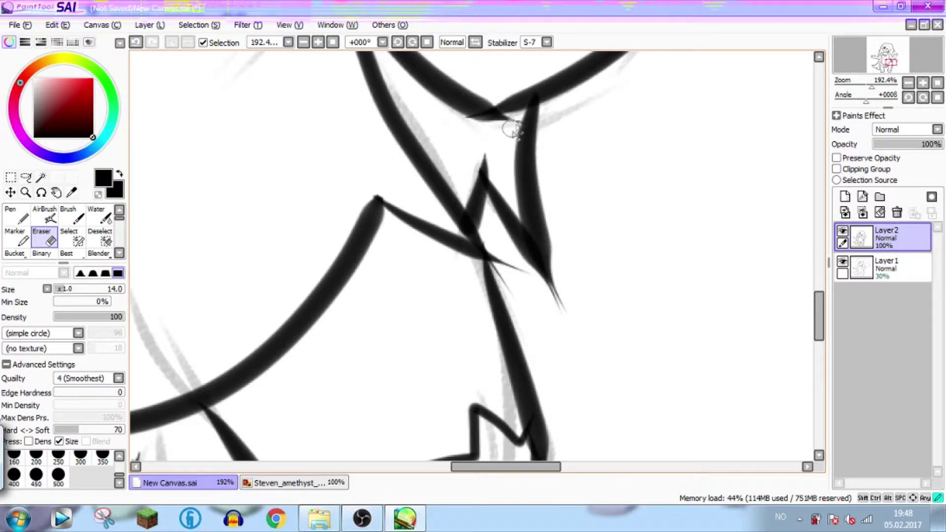
mouse_move(871, 87)
mouse_down()
mouse_move(863, 87)
mouse_move(891, 54)
mouse_move(874, 87)
mouse_up()
click(886, 70)
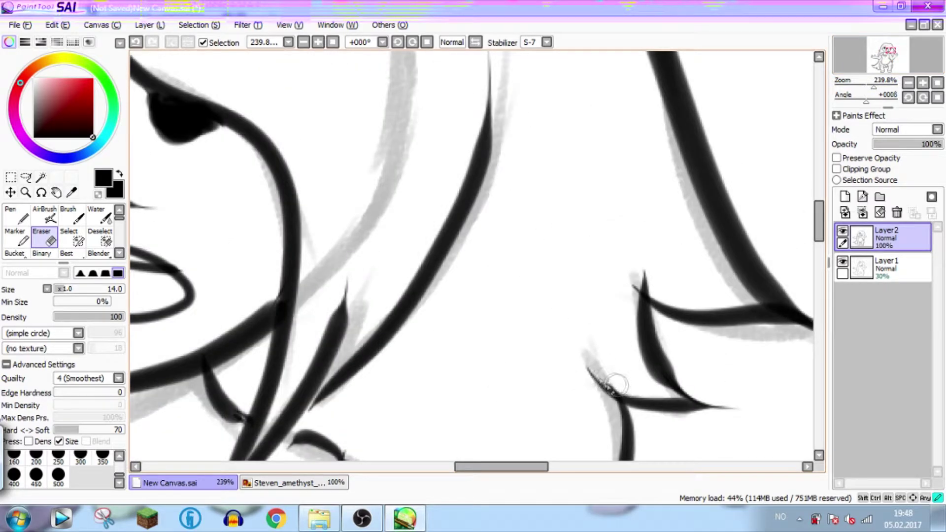
drag(637, 269, 635, 287)
- Rename the line art layer as lines and the 30% opacity layer beneath it as sketch
mouse_move(874, 87)
mouse_down()
mouse_move(863, 87)
mouse_move(872, 67)
mouse_move(869, 84)
mouse_move(853, 87)
mouse_up()
drag(870, 66, 872, 61)
click(888, 269)
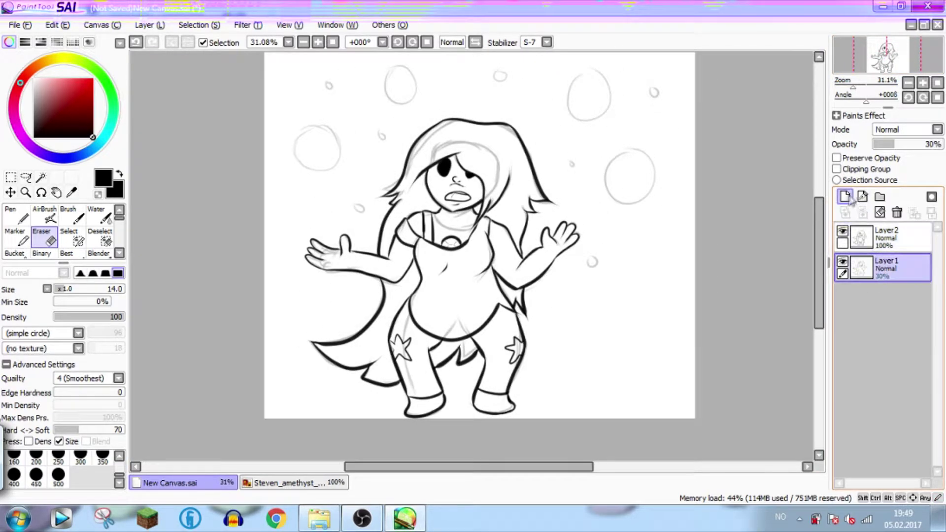
key(n)
double_click(863, 237)
text(line)
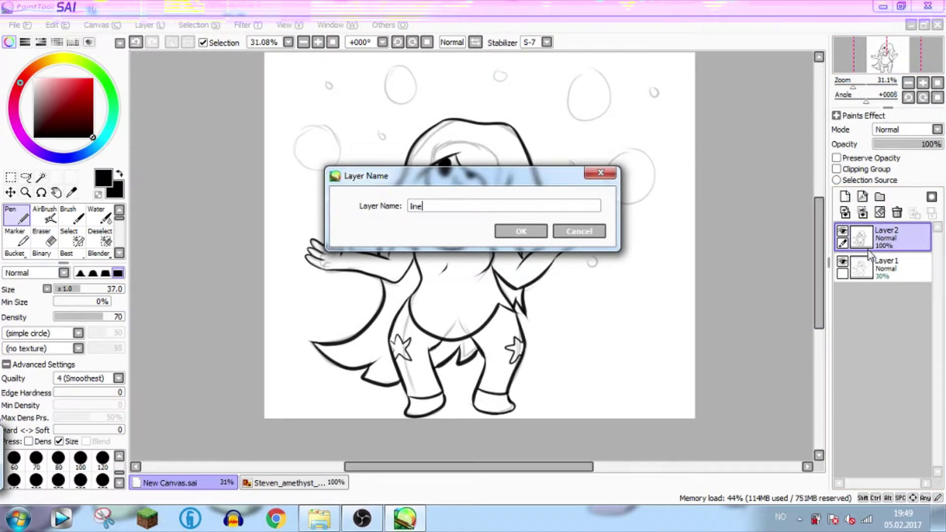
text(s)
key(Return)
double_click(864, 268)
text(sketch)
key(Return)
- Add a new layer between the line art and the sketch and name it color
click(845, 196)
double_click(864, 268)
text(color)
key(Return)
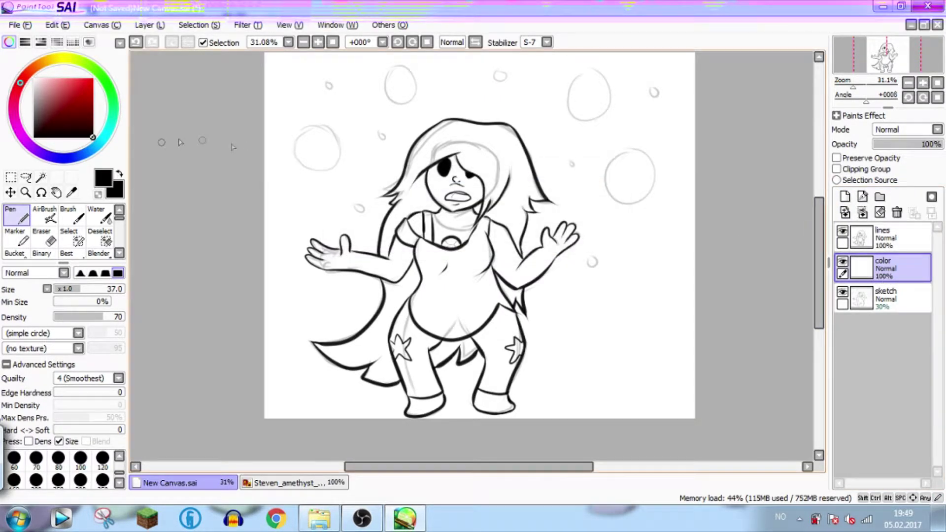
- Sample the light purple skin colour from the Amethyst reference image and return to the drawing canvas
click(285, 483)
click(71, 192)
click(401, 206)
click(398, 206)
click(212, 483)
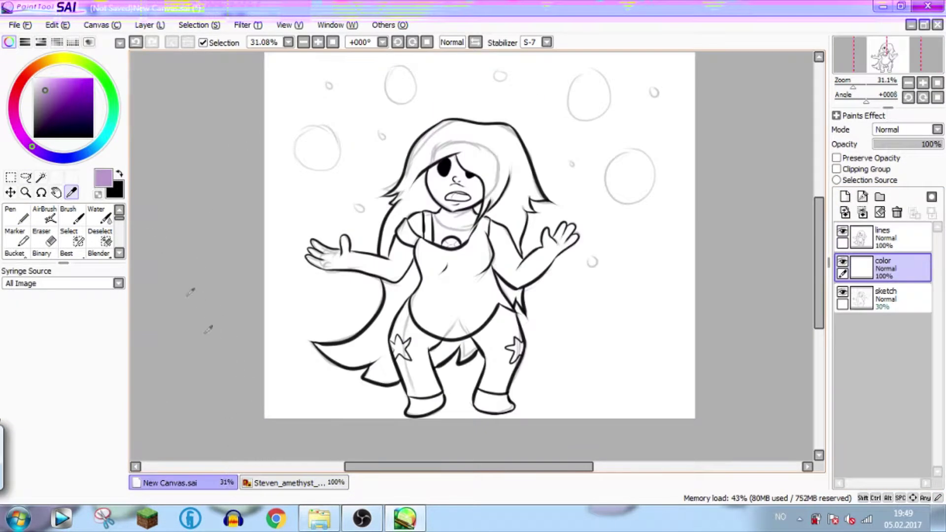
- Select the arms, bare shoulder, neck and face with the Magic Wand on the lines layer, comparing with the reference image
click(41, 177)
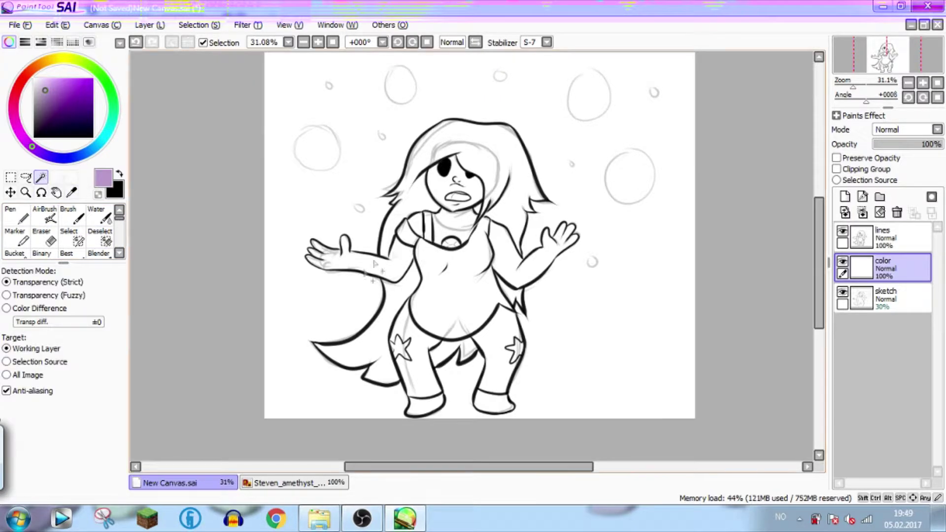
click(483, 253)
key(ctrl+z)
click(897, 238)
click(378, 268)
click(416, 226)
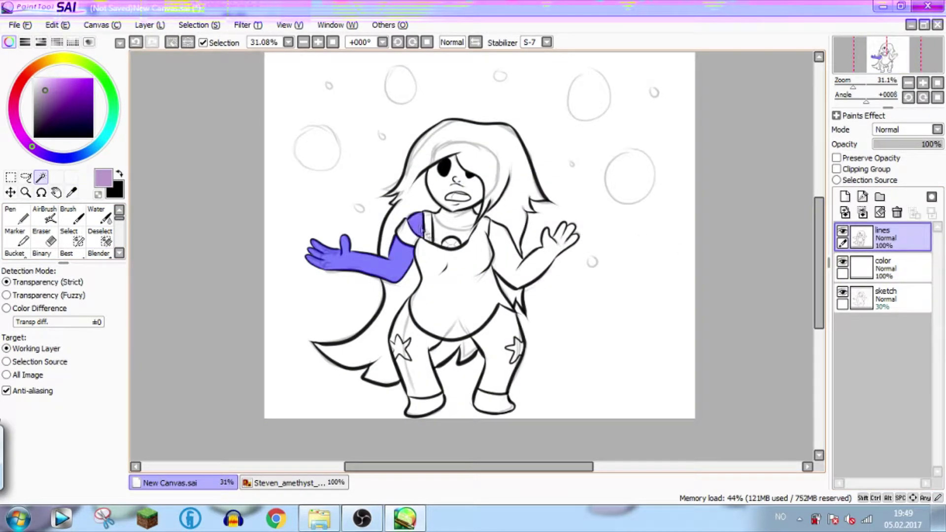
click(452, 221)
click(458, 182)
click(535, 258)
click(306, 483)
click(190, 484)
click(295, 483)
click(212, 484)
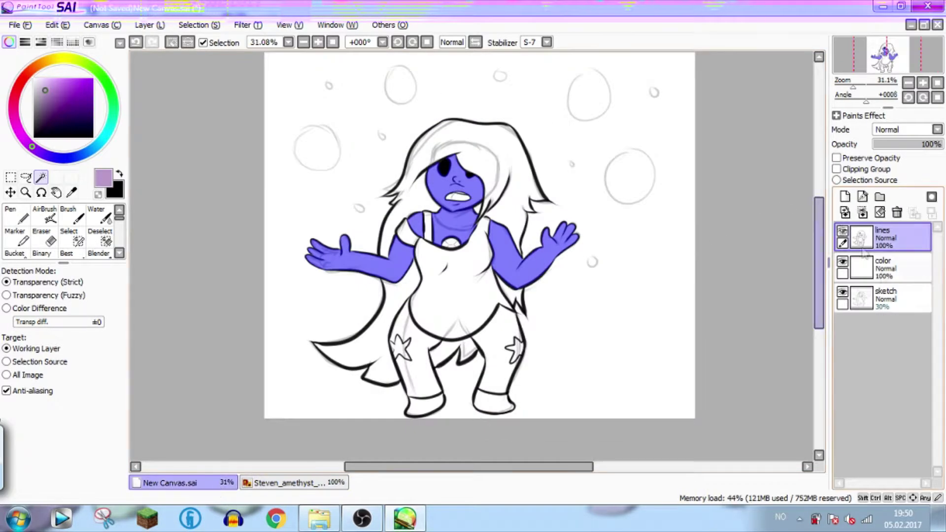
- Paint the selected skin areas light purple on the color layer with a size 500 Pen, and clear the selection
click(882, 266)
click(17, 215)
click(102, 480)
drag(119, 473, 120, 476)
click(59, 476)
mouse_move(459, 178)
mouse_down()
mouse_move(370, 241)
mouse_move(441, 271)
mouse_move(570, 234)
mouse_move(457, 219)
mouse_move(425, 184)
mouse_move(316, 257)
mouse_up()
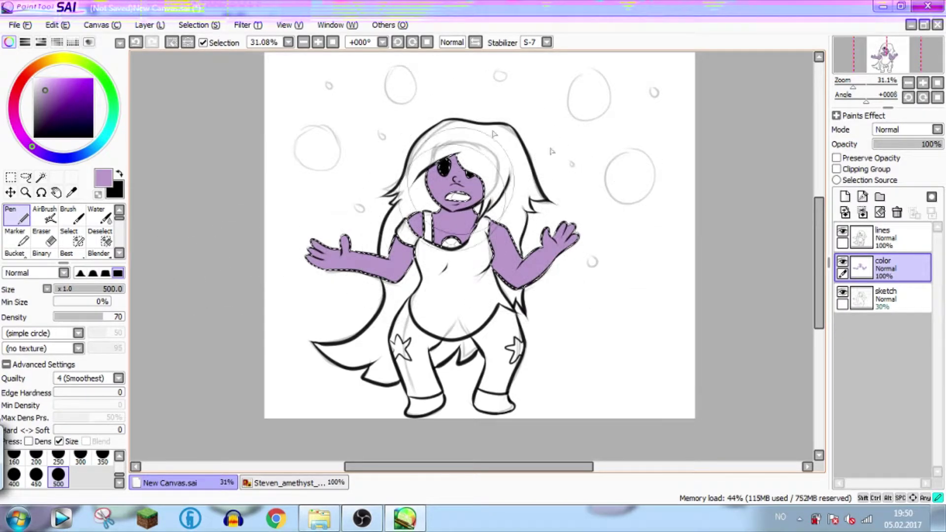
click(100, 239)
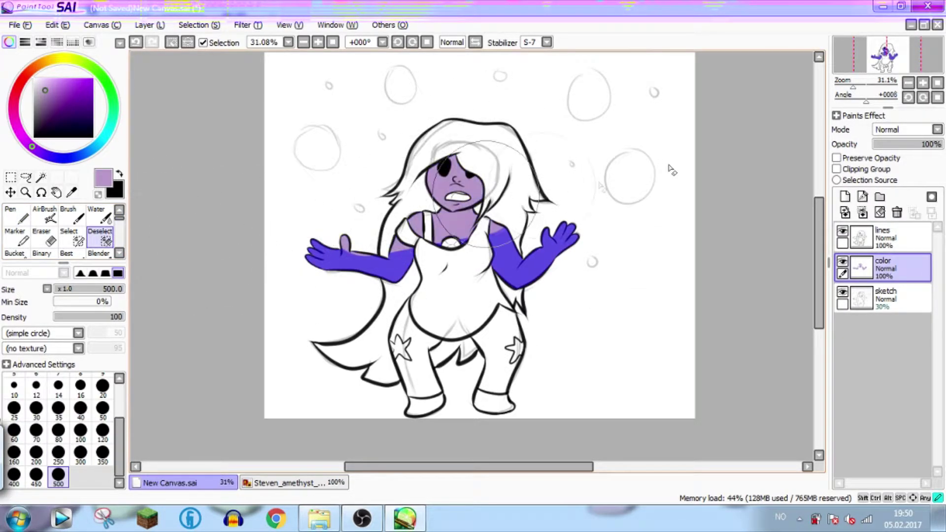
drag(671, 170, 551, 269)
- Draw a curved black seam below the chest across the top on the lines layer, using a size 24 Pen and the reference
click(41, 178)
click(291, 483)
click(195, 486)
click(294, 486)
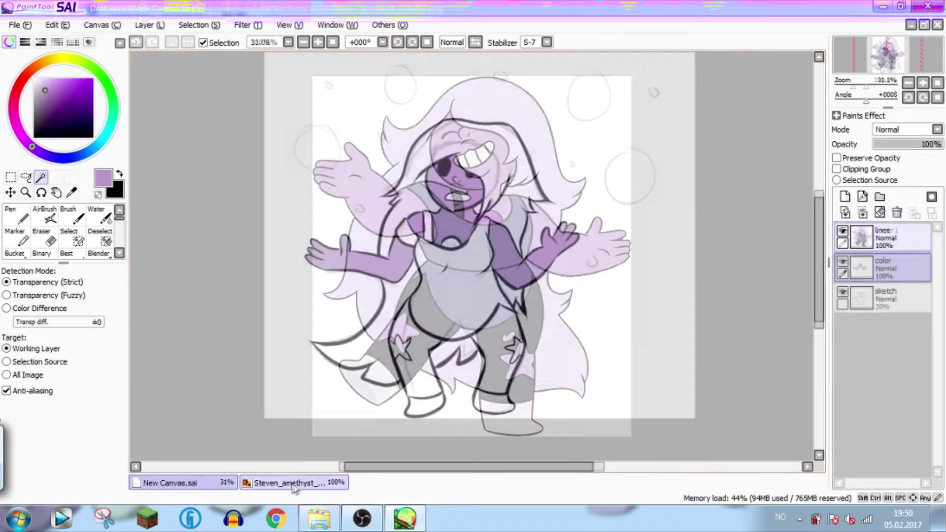
click(170, 483)
click(17, 215)
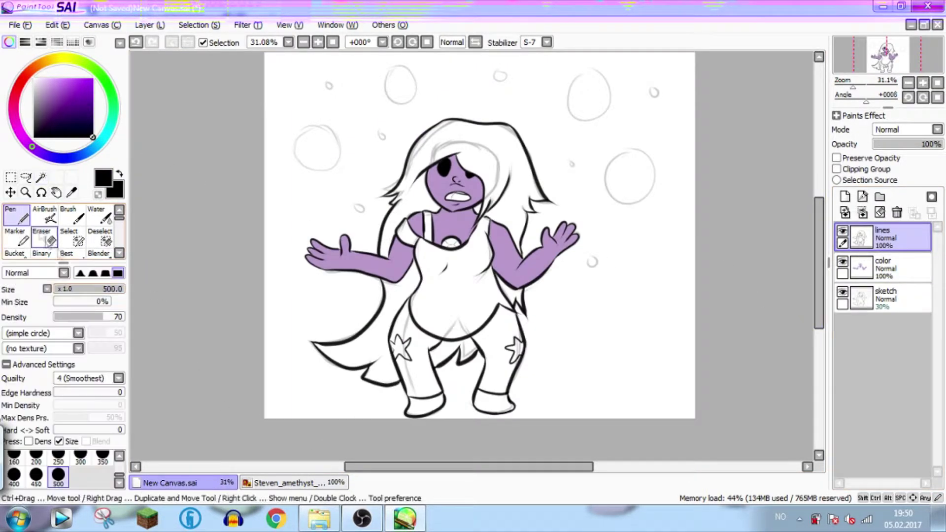
click(66, 292)
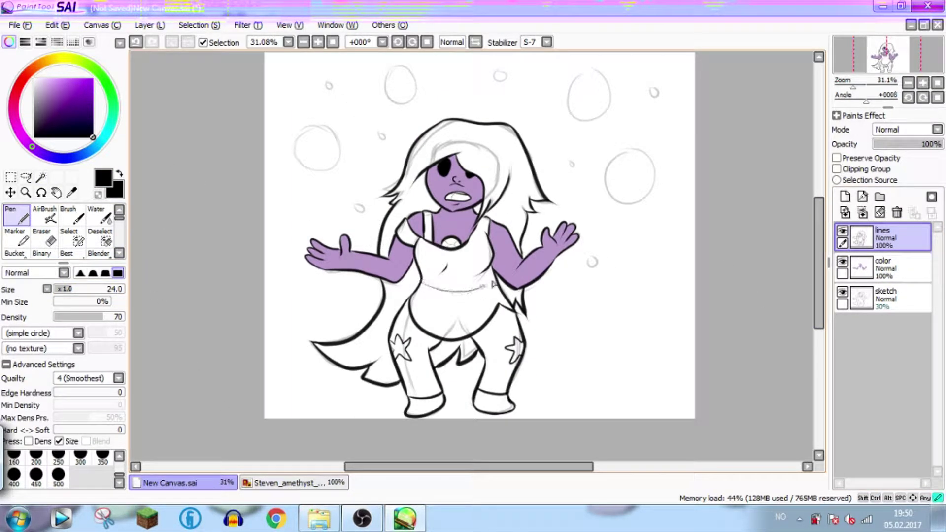
click(265, 486)
click(225, 485)
drag(423, 281, 495, 278)
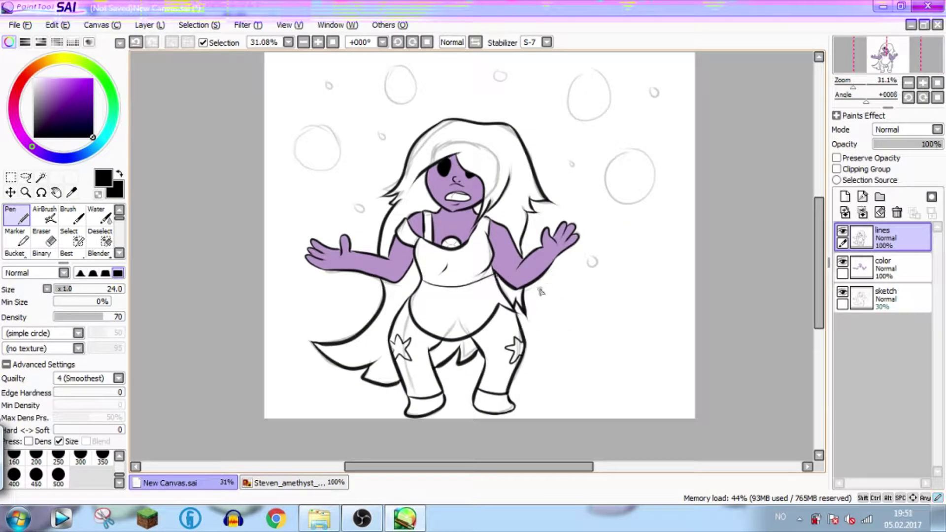
- Sample the greyish blue colour of the top from the reference image and return to the drawing canvas
click(281, 486)
click(56, 192)
click(71, 192)
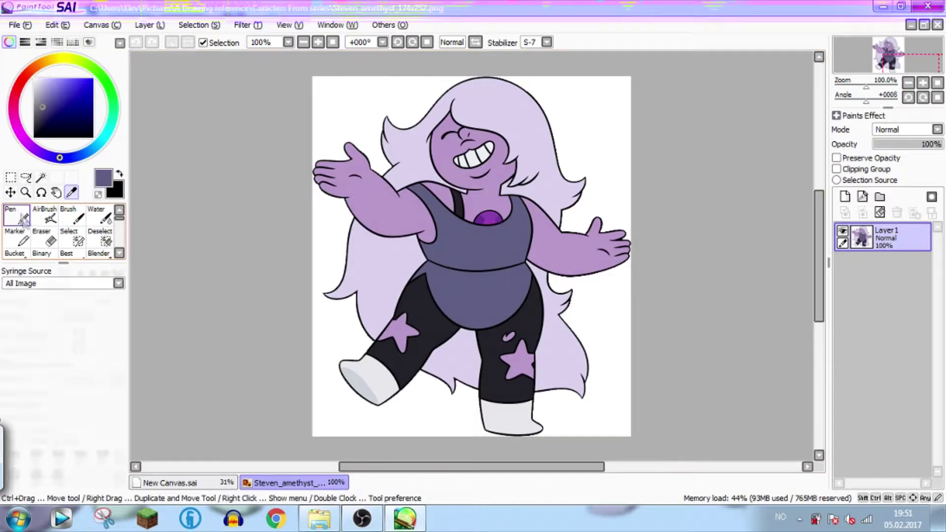
click(25, 220)
click(198, 483)
- Select the top and its sleeve with the Magic Wand, paint them greyish blue on the color layer, and clear the selection
click(40, 177)
drag(477, 311, 465, 290)
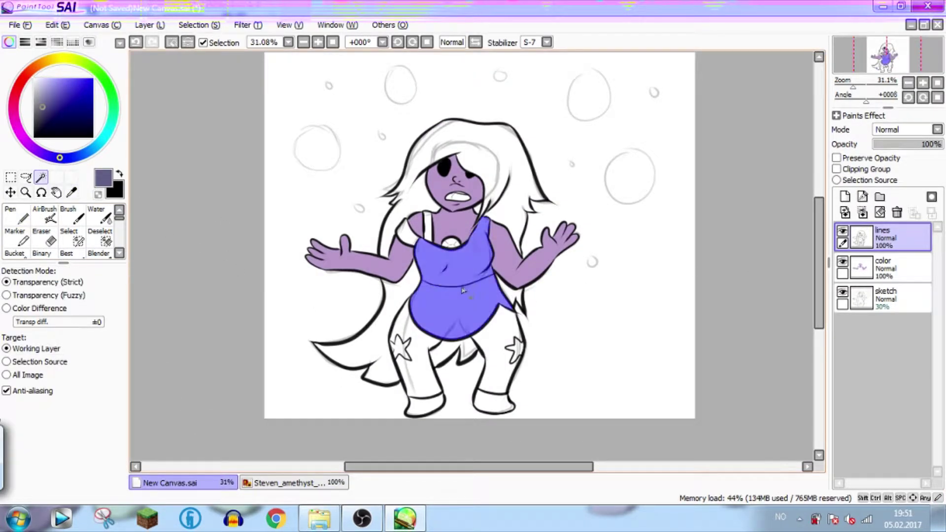
click(882, 267)
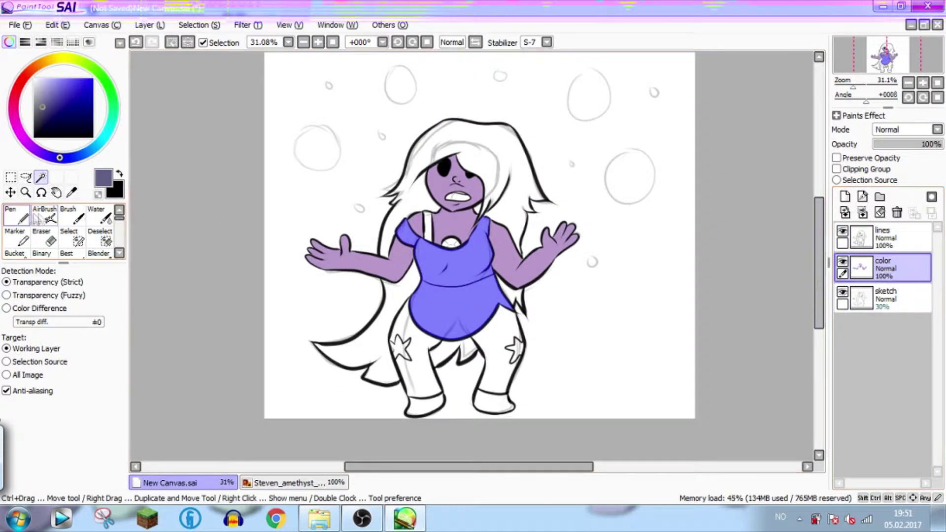
click(16, 215)
drag(433, 232, 463, 321)
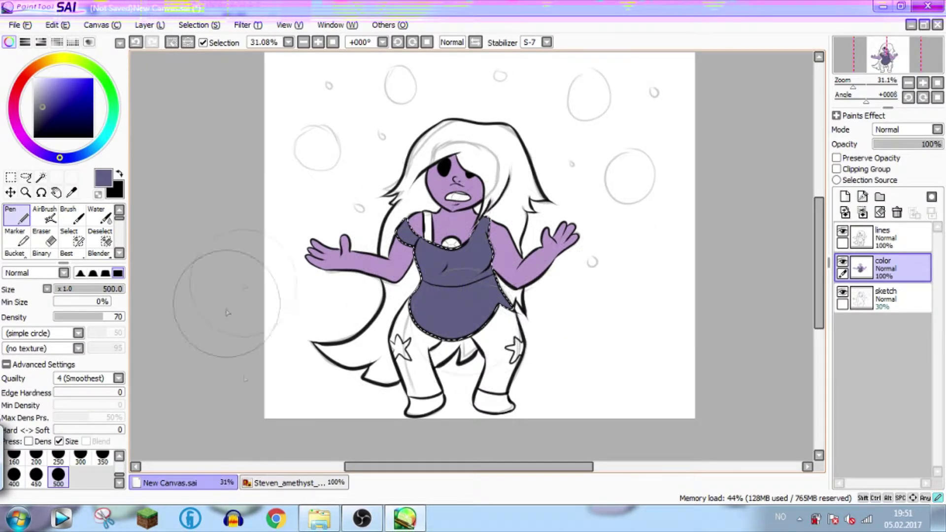
click(103, 240)
drag(434, 227, 463, 332)
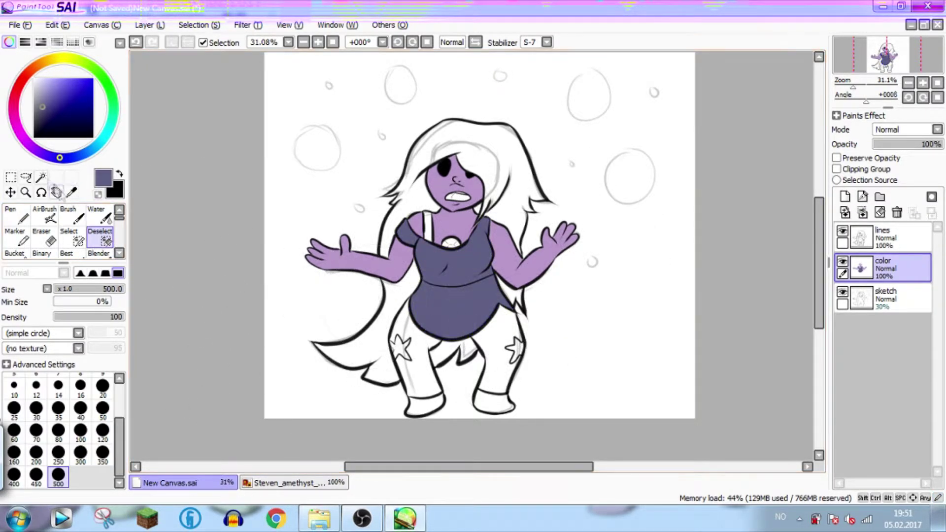
- Select the shoulder strap with the Magic Wand on the lines layer and sample the dark strap colour from the reference image
click(41, 177)
click(447, 246)
key(ctrl+d)
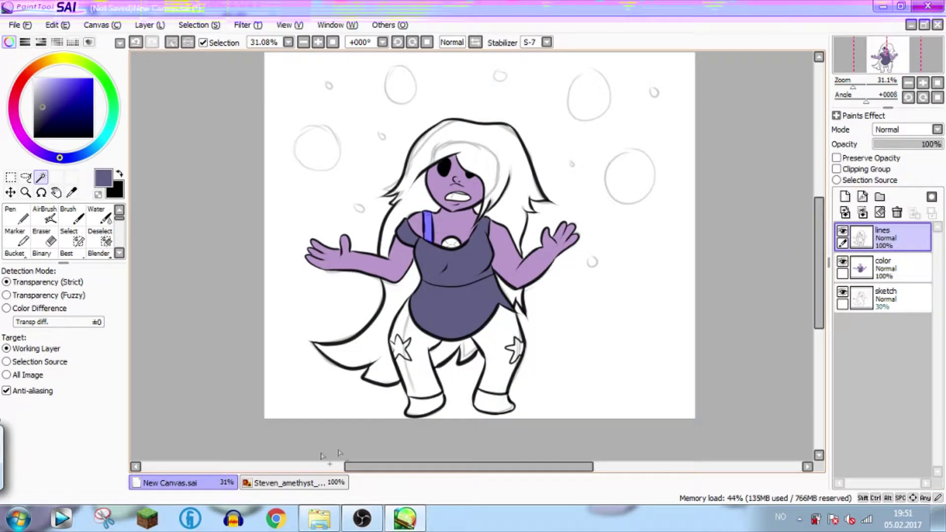
click(257, 483)
click(72, 193)
click(458, 207)
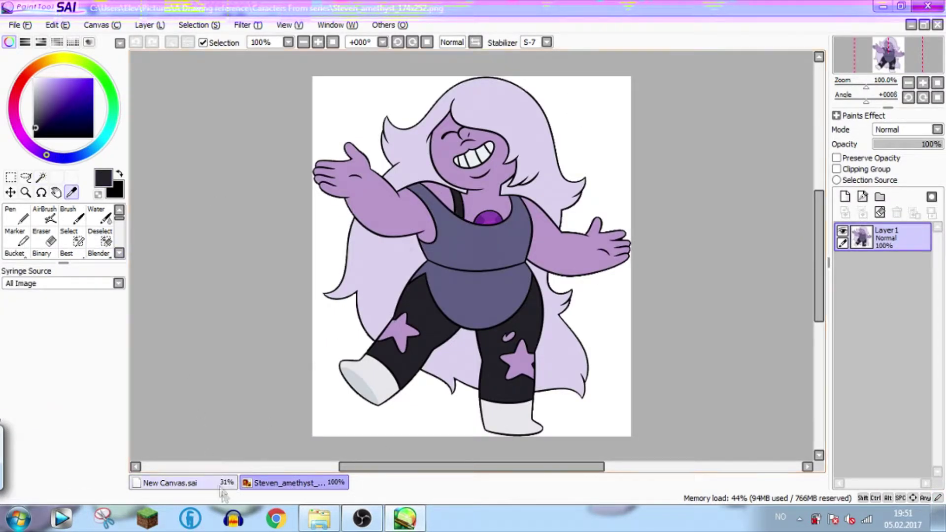
click(213, 483)
- Paint the selected shoulder strap dark on the color layer with the Pen and clear the selection
click(18, 216)
click(861, 273)
drag(419, 209, 415, 243)
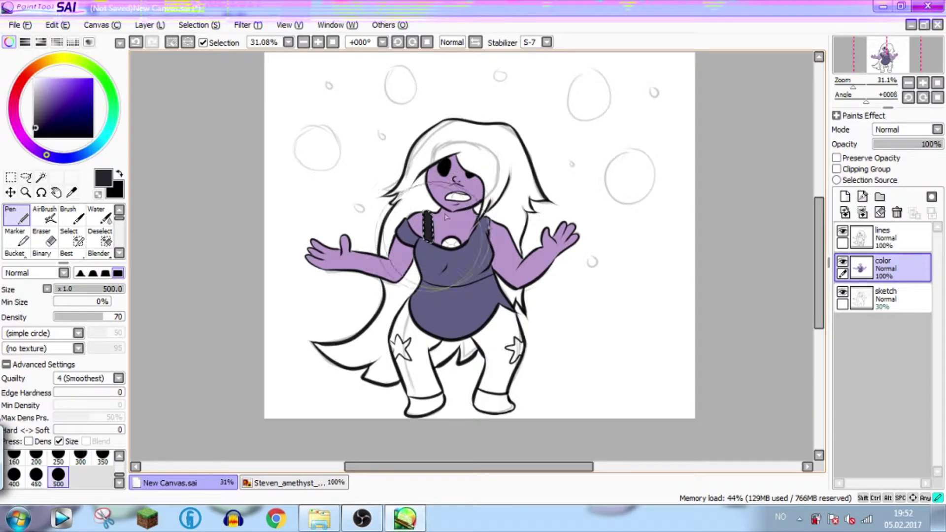
click(100, 237)
drag(421, 189, 425, 239)
- Select both trouser legs with the Magic Wand on the lines layer and sample the dark leggings colour from the reference image
click(41, 177)
click(429, 377)
key(ctrl+z)
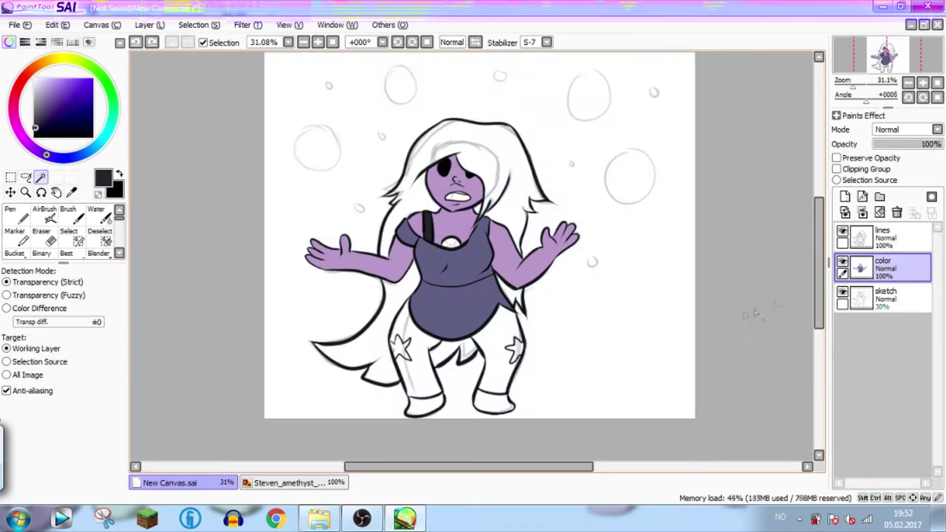
click(862, 237)
click(416, 355)
click(498, 352)
click(290, 481)
click(419, 310)
key(ctrl+z)
click(72, 192)
click(422, 308)
click(232, 482)
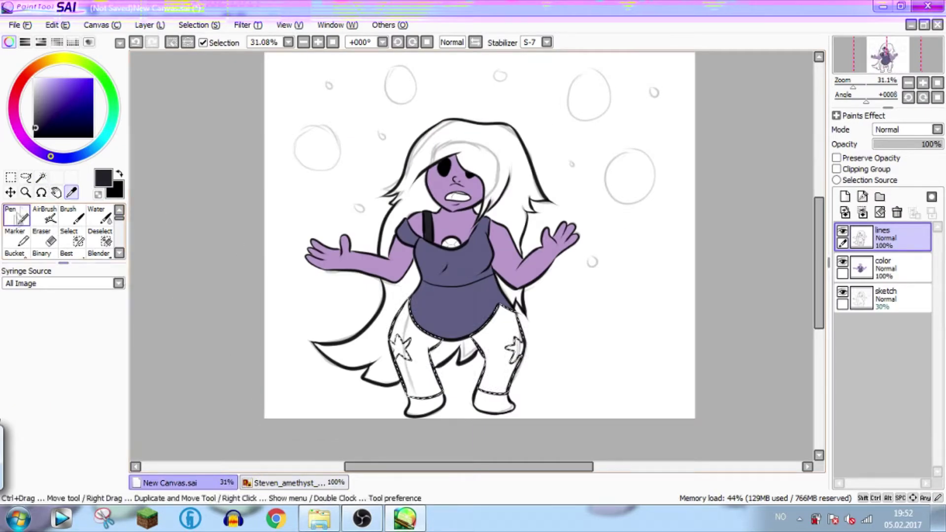
- Paint the selected trouser legs with the dark leggings colour on the color layer and clear the selection
click(16, 215)
mouse_move(534, 317)
mouse_down()
mouse_move(557, 377)
mouse_move(565, 320)
mouse_move(488, 388)
mouse_up()
click(100, 237)
mouse_move(379, 315)
mouse_down()
mouse_move(306, 359)
mouse_move(522, 397)
mouse_up()
- Set the Pen size to 30 and fill the small unpainted gap at the left leg's inner thigh
drag(853, 87, 863, 87)
drag(887, 59, 886, 64)
click(18, 216)
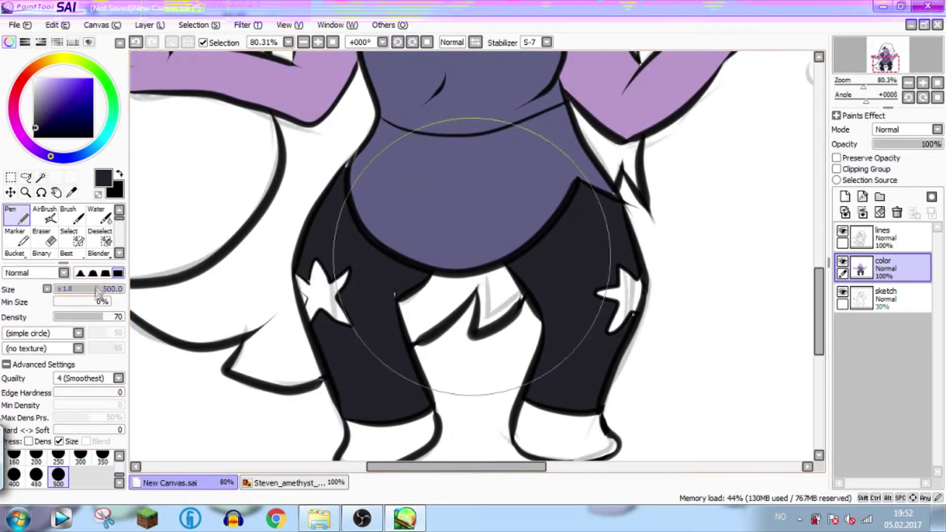
click(75, 289)
drag(393, 289, 394, 294)
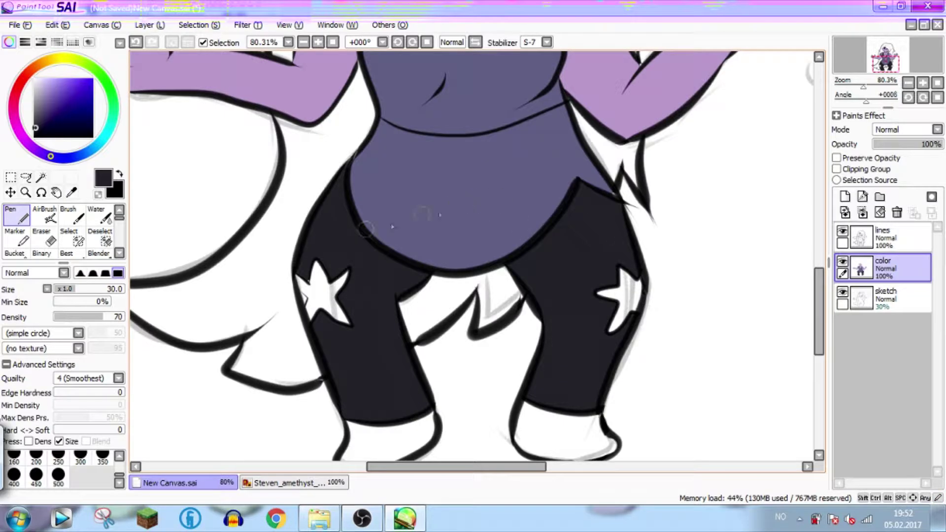
- Set the Pen size to 10 and fill the white gap beside the outer notch of the left knee star
scroll(323, 316, up, 4)
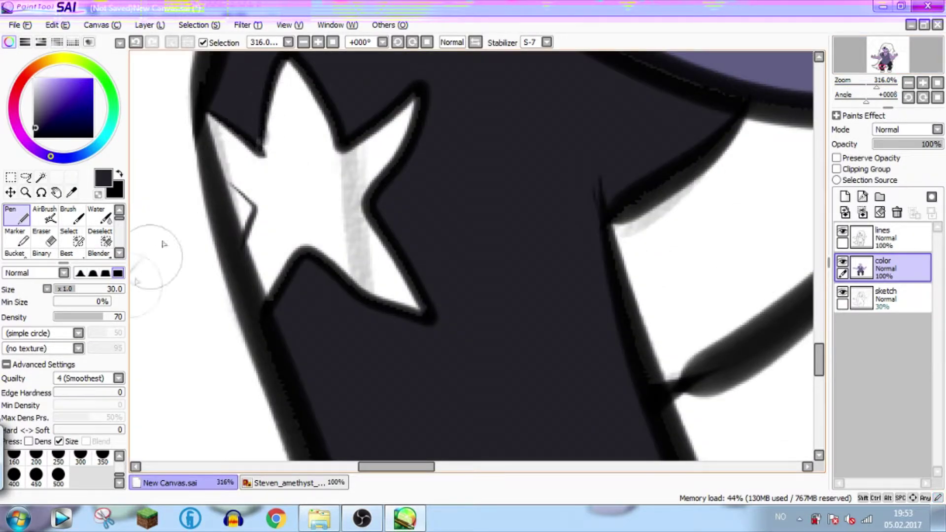
key(bracketleft)
key(bracketleft)
key(bracketleft)
key(bracketleft)
key(bracketleft)
key(bracketleft)
drag(227, 191, 226, 186)
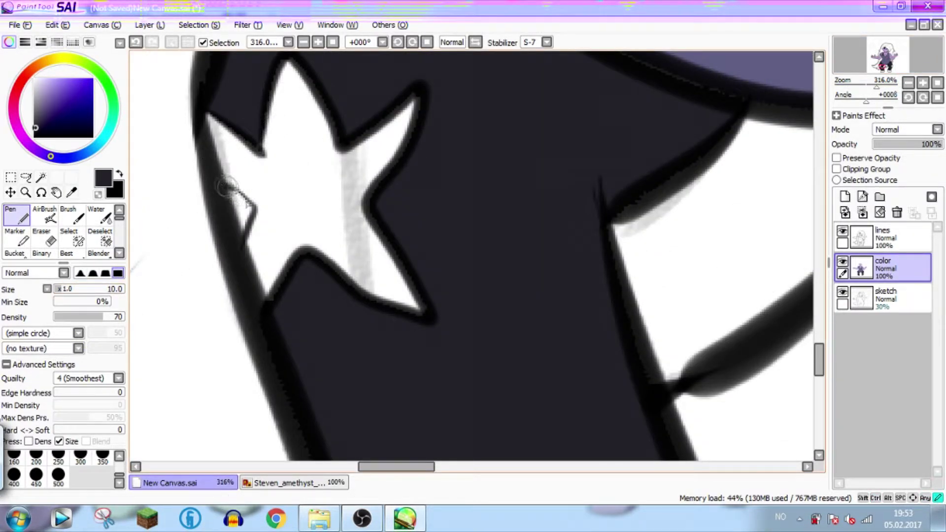
- Sample the greyish blue from the painted top and touch up small unpainted spots along its edges
mouse_move(876, 87)
mouse_down()
mouse_move(853, 91)
mouse_move(873, 88)
mouse_up()
click(885, 62)
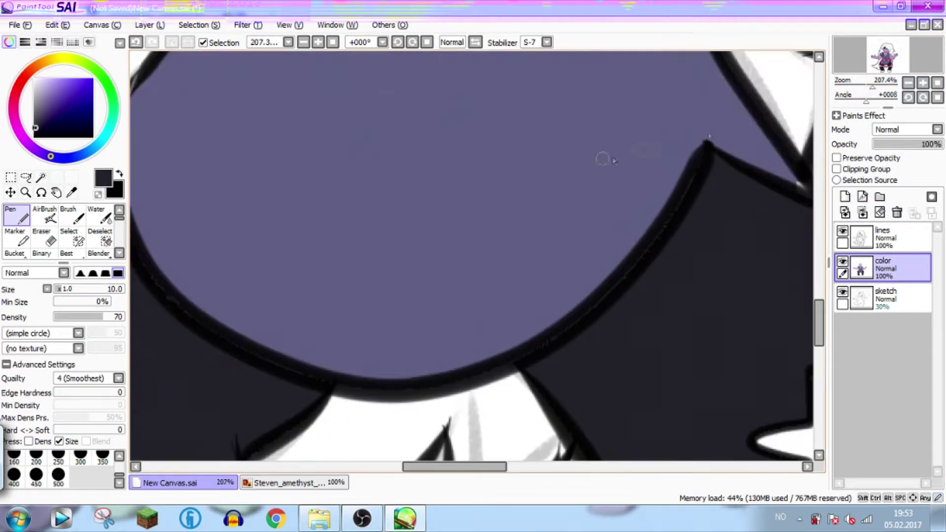
right_click(570, 158)
click(892, 63)
drag(472, 183, 449, 179)
drag(873, 88, 862, 89)
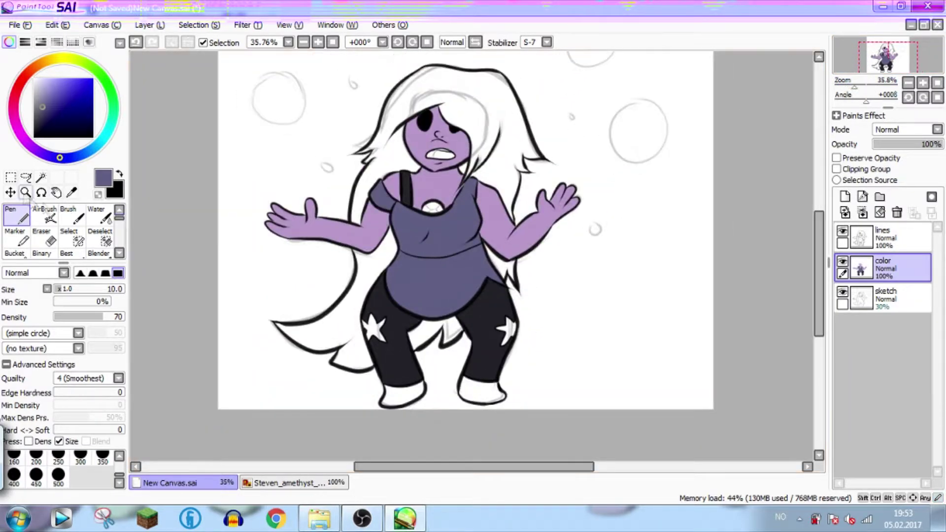
- Select the main hair mass and the lower hair behind the legs with the Magic Wand on the lines layer
click(41, 177)
click(887, 238)
click(465, 94)
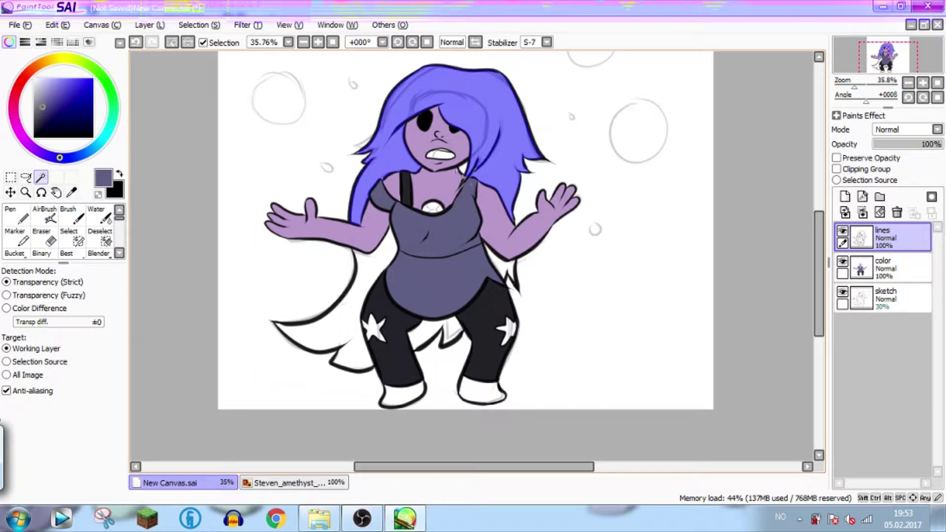
click(336, 330)
- Set the Select brush size to 8 and add missed hair areas around the neck, shoulders and elbow to the selection
click(100, 237)
click(72, 238)
drag(855, 86, 870, 86)
drag(635, 119, 601, 279)
click(80, 458)
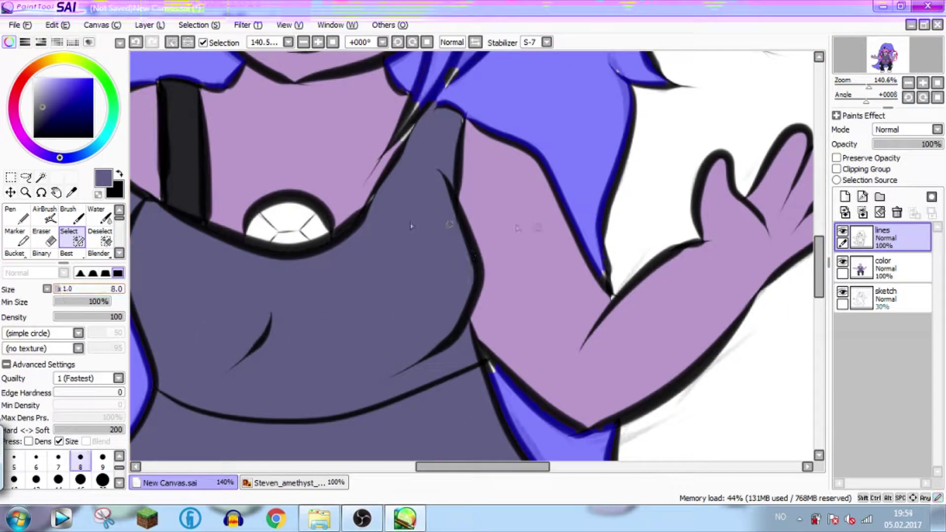
click(888, 54)
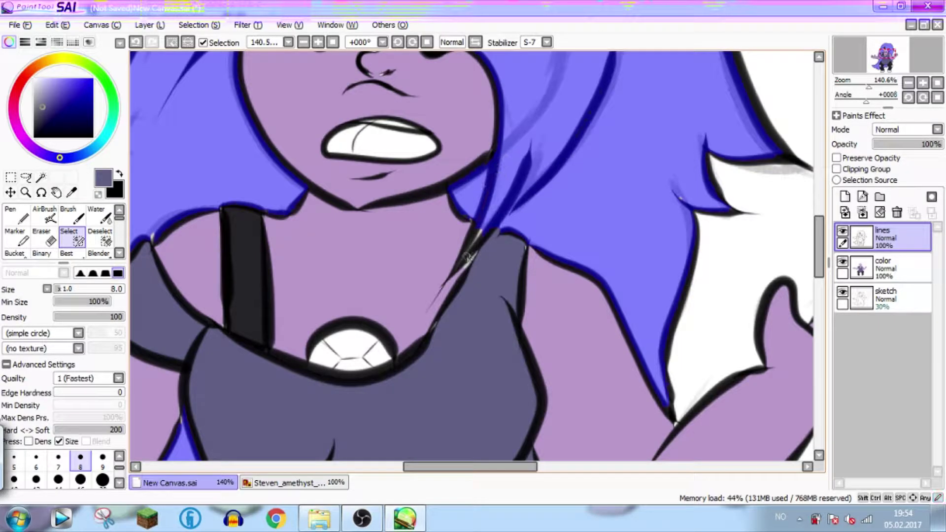
drag(881, 50, 880, 52)
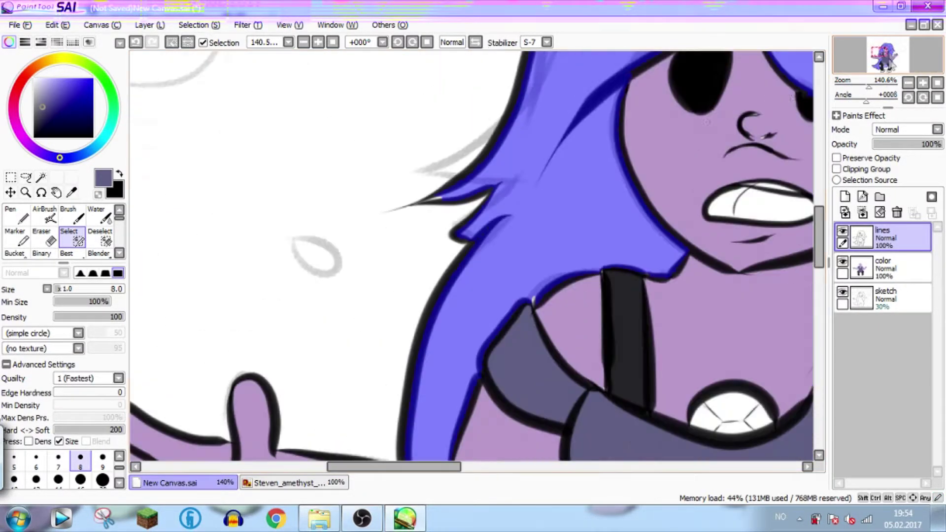
- Add the missed edges and tips of the lower hair behind the legs to the hair selection
drag(884, 58, 876, 66)
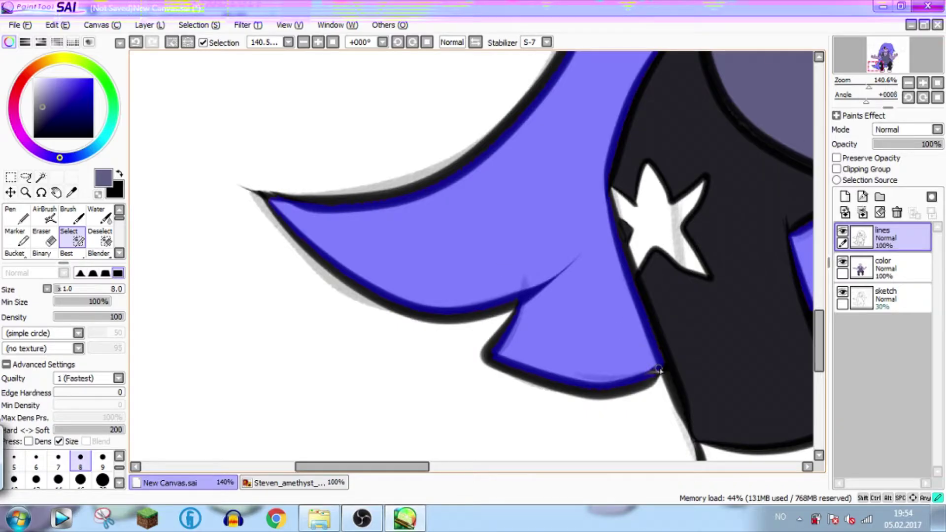
click(883, 68)
drag(690, 165, 485, 302)
drag(892, 60, 885, 47)
drag(869, 86, 853, 86)
drag(883, 63, 880, 72)
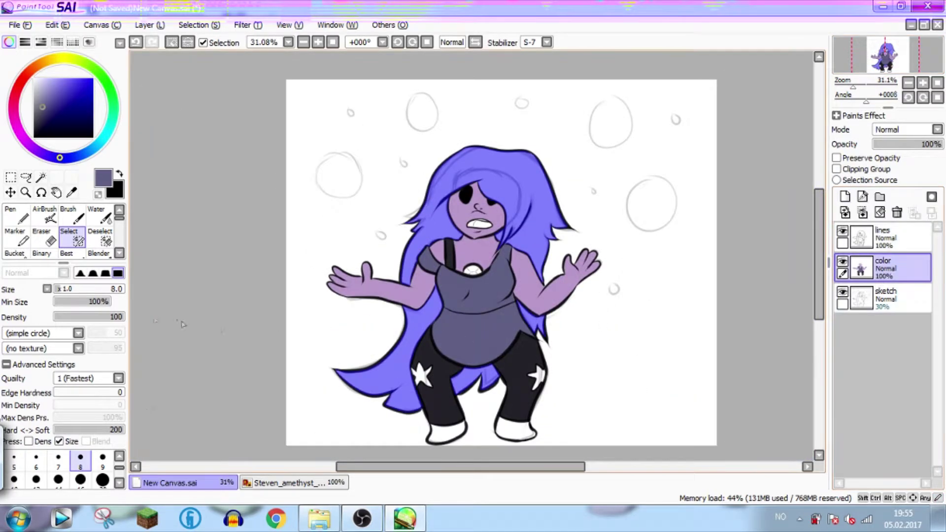
- Sample the pale lavender from the reference hair and paint the selected hair with the Pen at size 500
click(266, 482)
key(alt)
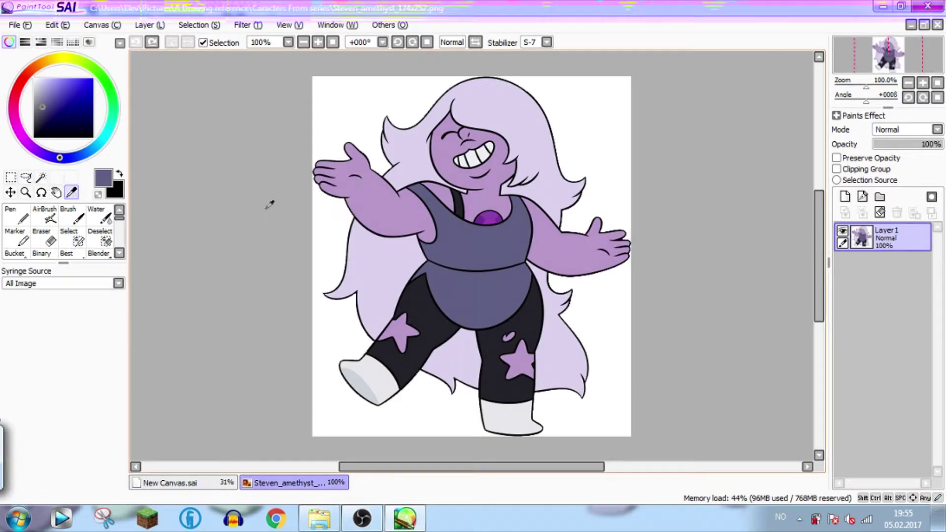
click(506, 96)
click(170, 482)
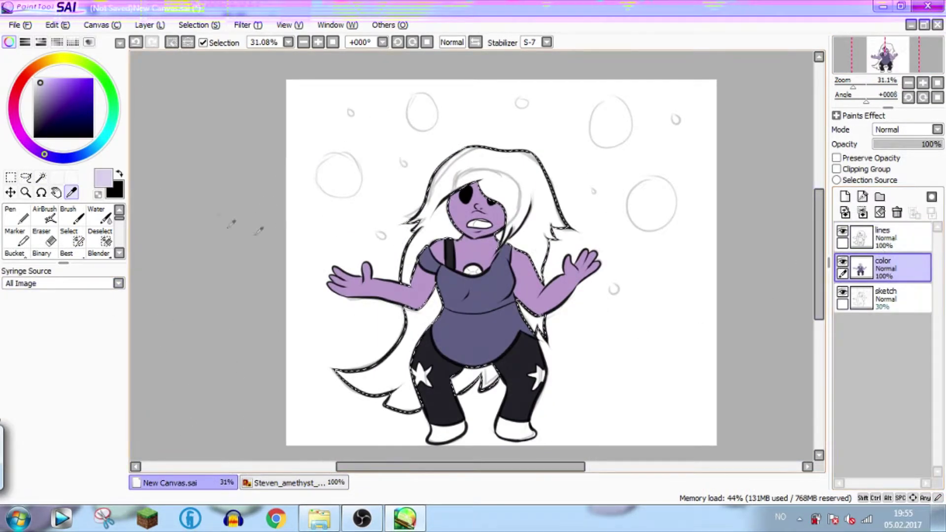
click(17, 215)
click(58, 477)
mouse_move(525, 153)
mouse_down()
mouse_move(323, 197)
mouse_move(680, 243)
mouse_move(208, 387)
mouse_move(349, 354)
mouse_move(405, 209)
mouse_move(385, 260)
mouse_up()
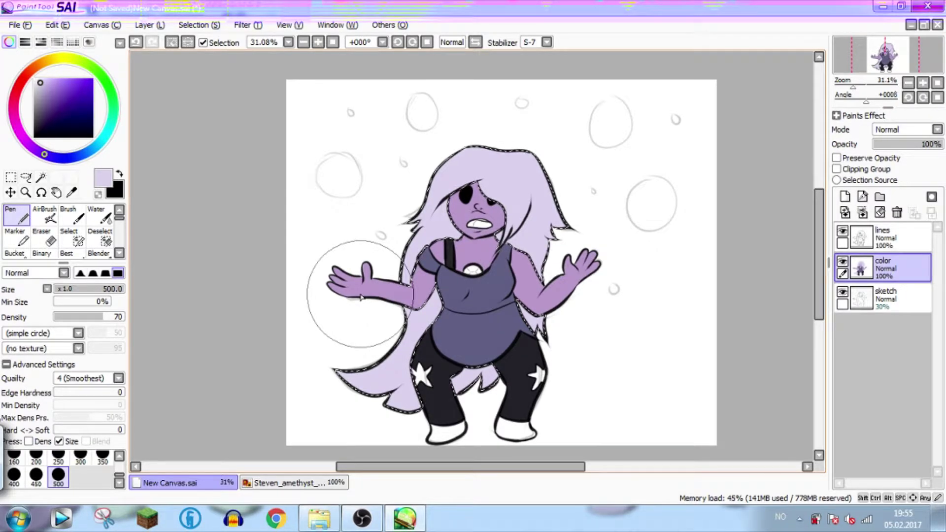
- Clear the hair selection, including the background area selected with the Magic Wand
click(100, 238)
mouse_move(374, 176)
mouse_down()
mouse_move(319, 243)
mouse_move(365, 419)
mouse_move(655, 340)
mouse_up()
click(41, 178)
click(660, 321)
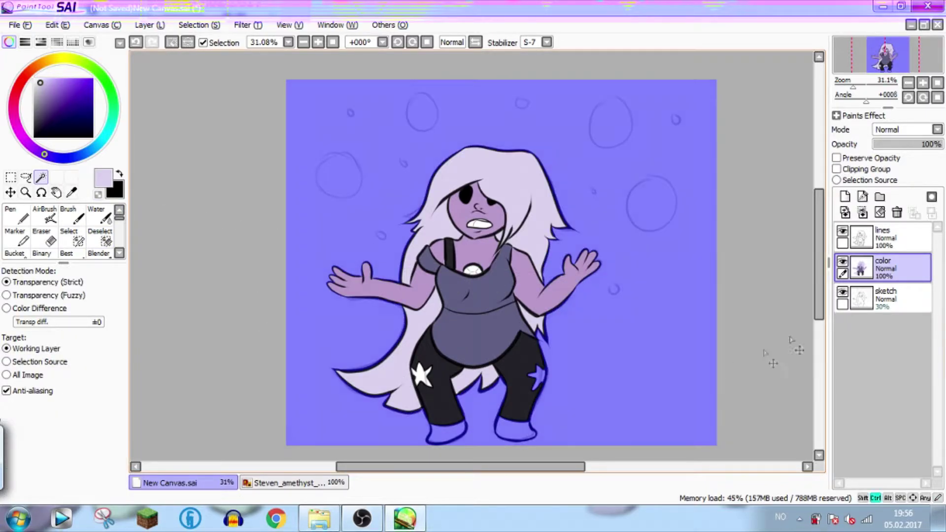
key(ctrl+d)
- Select both boots with the Magic Wand on the lines layer and sample the light grey from the reference boot
click(899, 238)
click(447, 433)
click(515, 431)
click(290, 483)
click(71, 192)
click(380, 382)
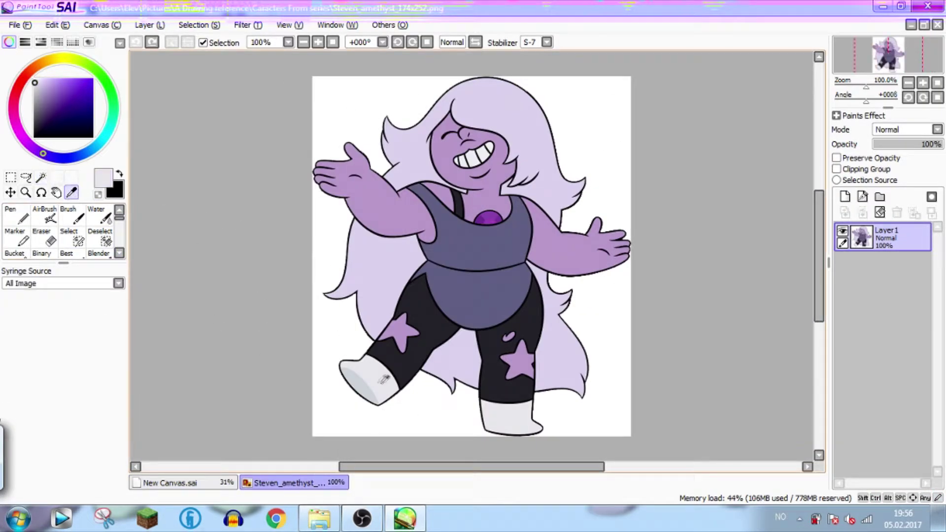
- Paint both boots light grey with the Pen on the color layer and clear the selection
click(225, 484)
click(17, 216)
click(893, 273)
mouse_move(542, 417)
mouse_down()
mouse_move(384, 428)
mouse_move(526, 444)
mouse_move(419, 428)
mouse_up()
click(42, 178)
click(101, 238)
- Select the stars on both trouser legs with the Magic Wand, using the lines layer for the second star
click(43, 179)
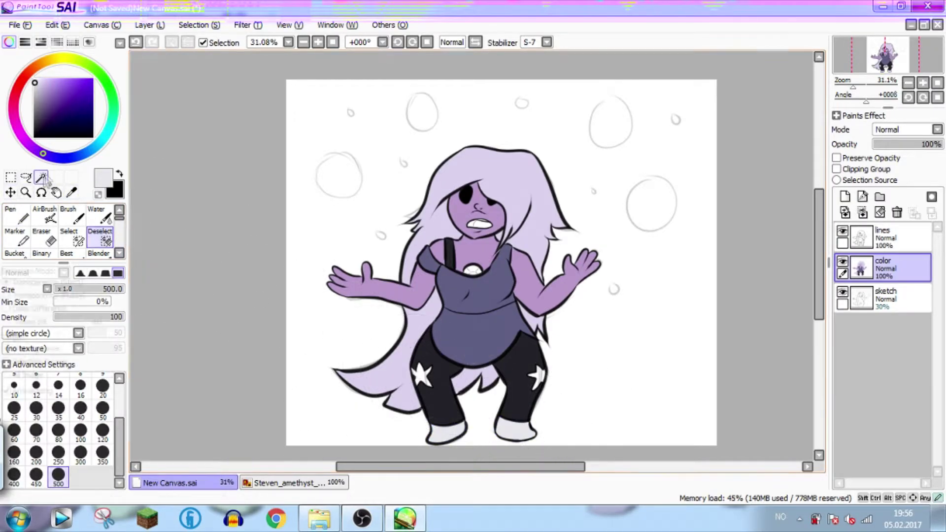
click(41, 177)
click(424, 377)
click(545, 377)
click(542, 391)
key(ctrl+z)
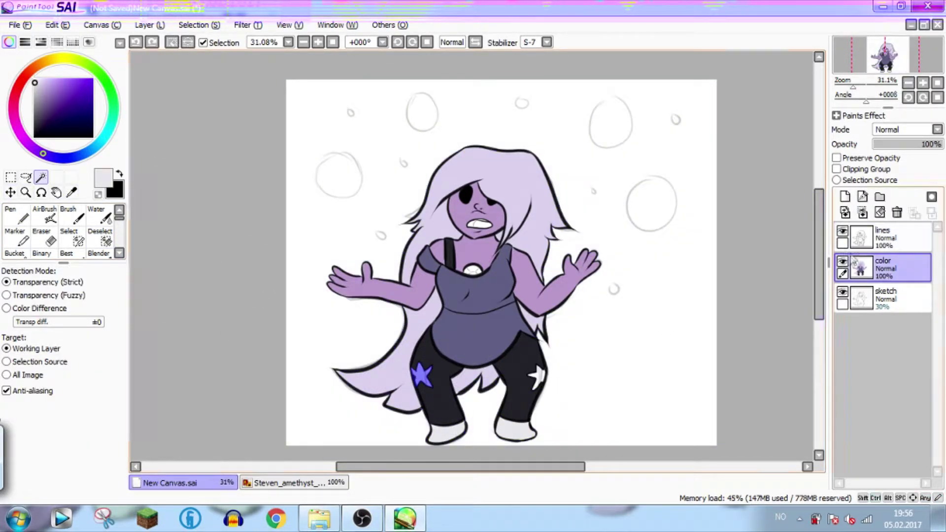
click(895, 239)
click(540, 377)
- Sample the light purple from a reference star and paint both selected stars on the color layer
click(290, 482)
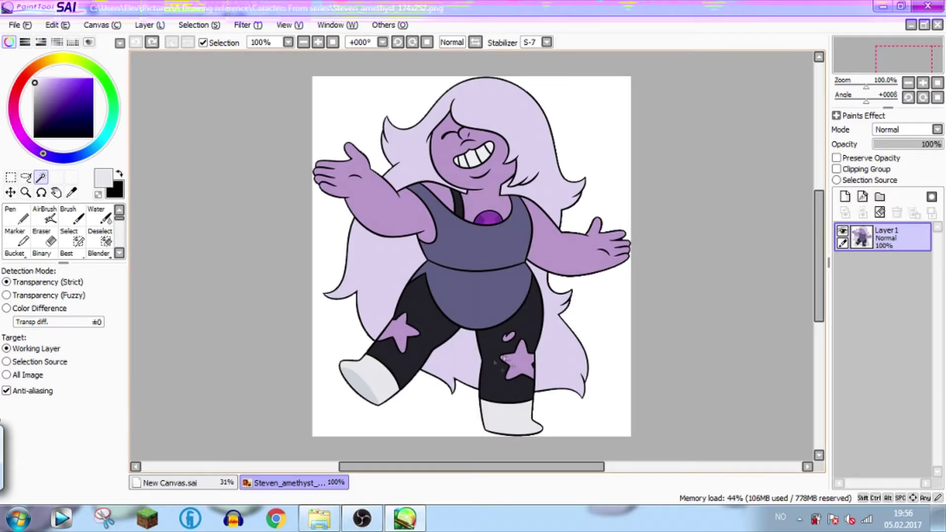
right_click(514, 367)
click(201, 485)
click(18, 215)
click(895, 268)
drag(548, 372, 386, 355)
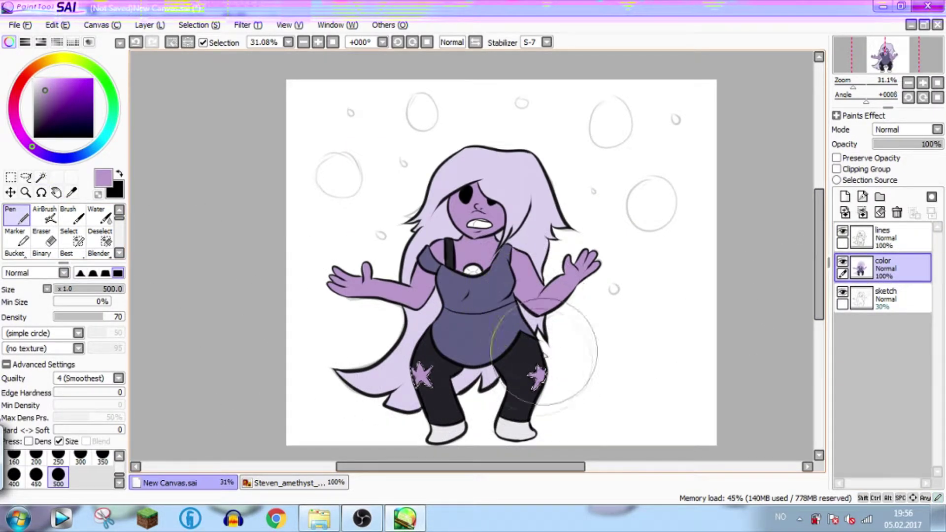
- Set the Pen to size 16 with a muted darker purple and clear the star selection
drag(853, 85, 866, 86)
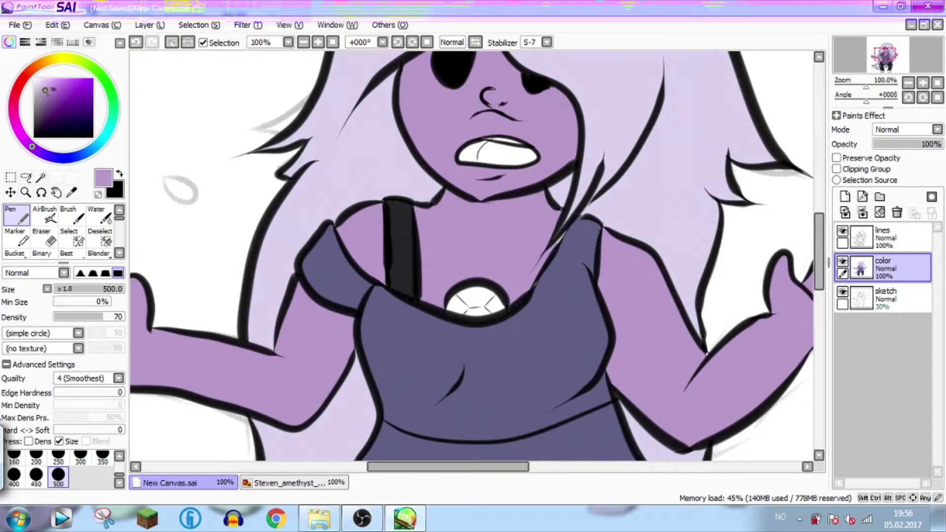
scroll(90, 464, up, 3)
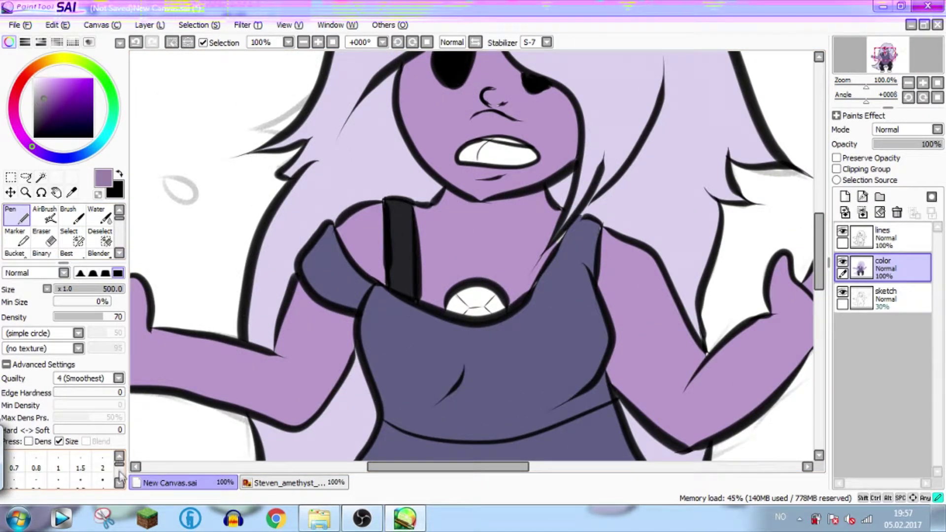
click(80, 461)
drag(887, 66, 886, 69)
click(101, 237)
drag(296, 182, 809, 175)
drag(865, 87, 861, 68)
mouse_move(866, 100)
mouse_down()
mouse_move(857, 100)
mouse_move(872, 100)
mouse_move(871, 87)
mouse_up()
click(938, 97)
click(886, 56)
click(885, 49)
- Paint the inside of the mouth muted purple and keep the narrow strip of upper teeth white
click(17, 215)
mouse_move(530, 311)
mouse_down()
mouse_move(599, 314)
mouse_move(557, 297)
mouse_move(516, 301)
mouse_up()
key(ctrl+z)
mouse_move(620, 308)
mouse_down()
mouse_move(497, 320)
mouse_move(602, 335)
mouse_up()
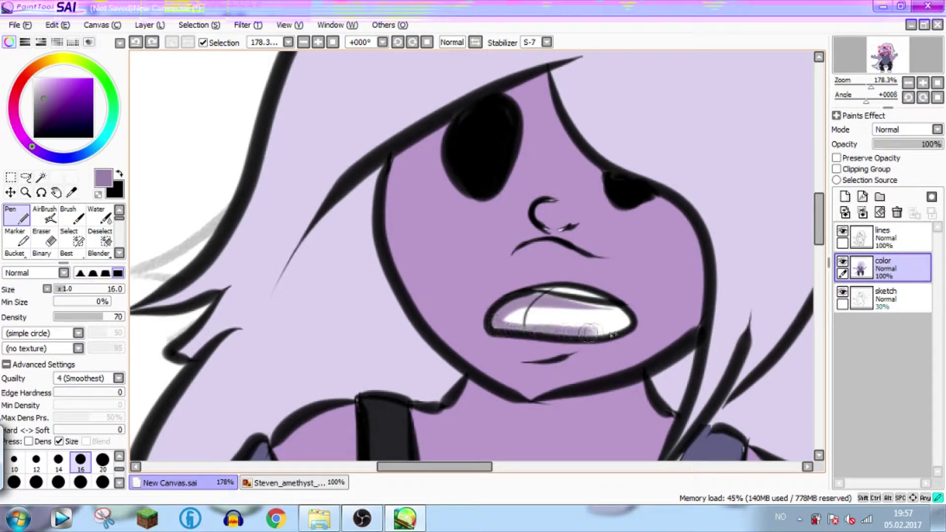
key(ctrl+z)
drag(542, 309, 594, 312)
drag(500, 323, 584, 319)
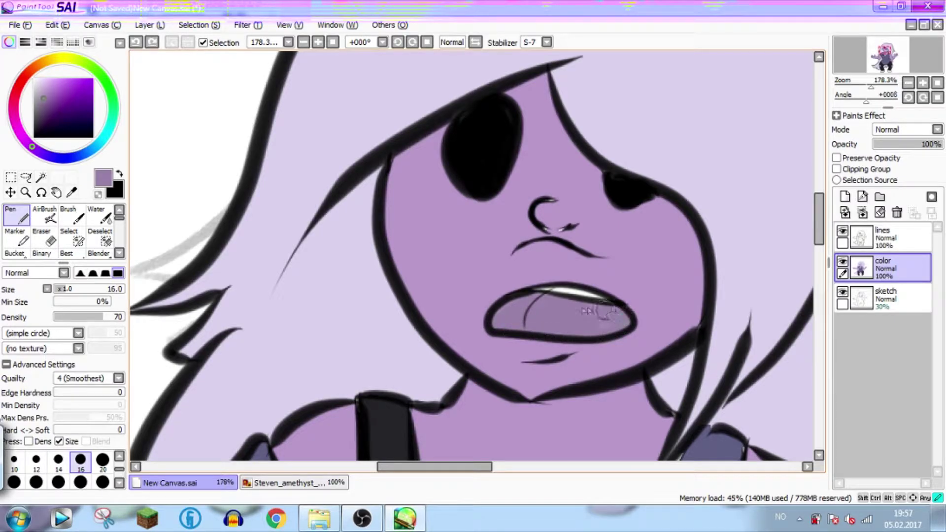
alt+click(562, 293)
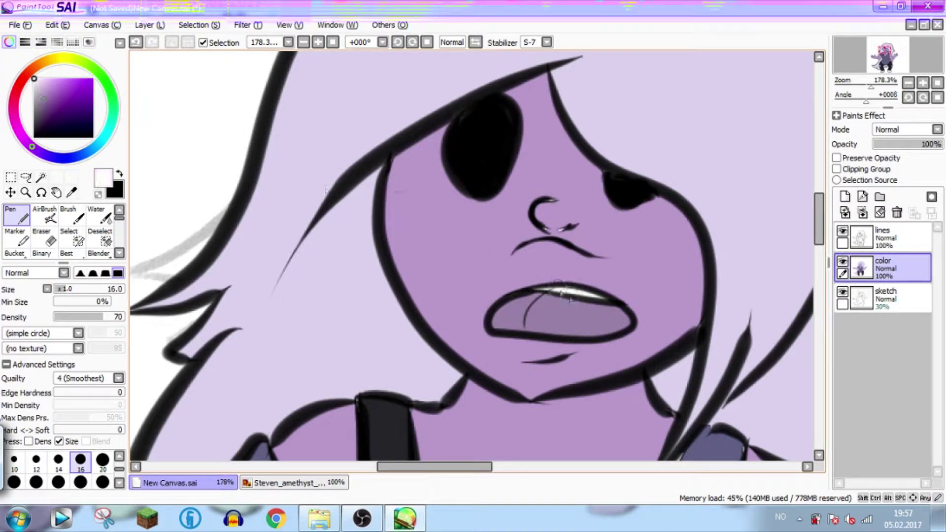
alt+click(566, 332)
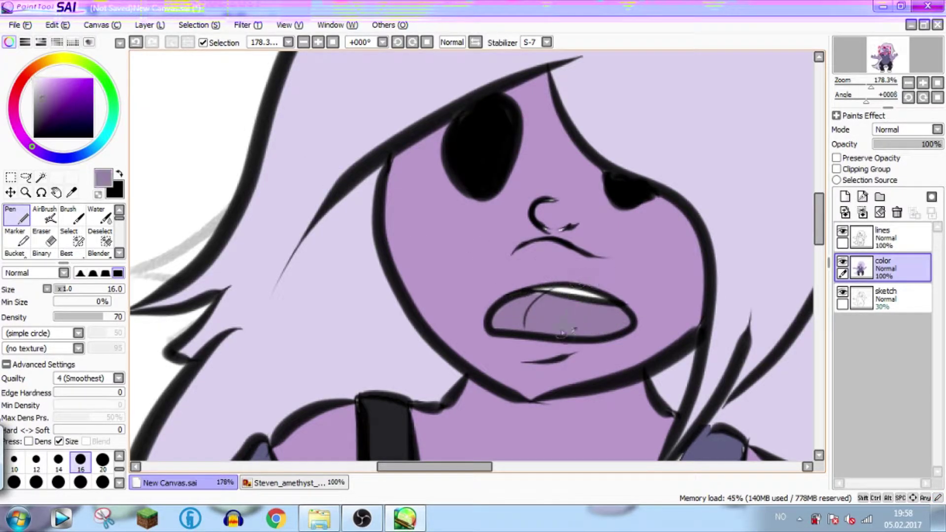
- Choose a darker purple and paint the back of the mouth beside the tongue
drag(871, 87, 873, 89)
alt+click(535, 329)
click(42, 106)
drag(41, 106, 41, 114)
mouse_move(553, 299)
mouse_down()
mouse_move(500, 340)
mouse_move(528, 349)
mouse_move(535, 316)
mouse_move(520, 329)
mouse_move(528, 341)
mouse_move(501, 342)
mouse_up()
key(ctrl+z)
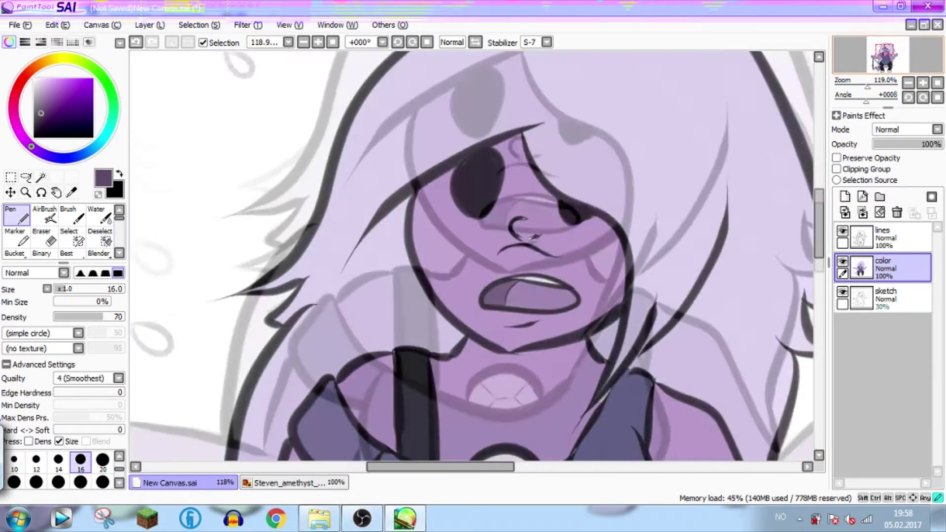
- Sample the bright purple from the reference gem and paint the lower centre facet of the chest gem
click(316, 483)
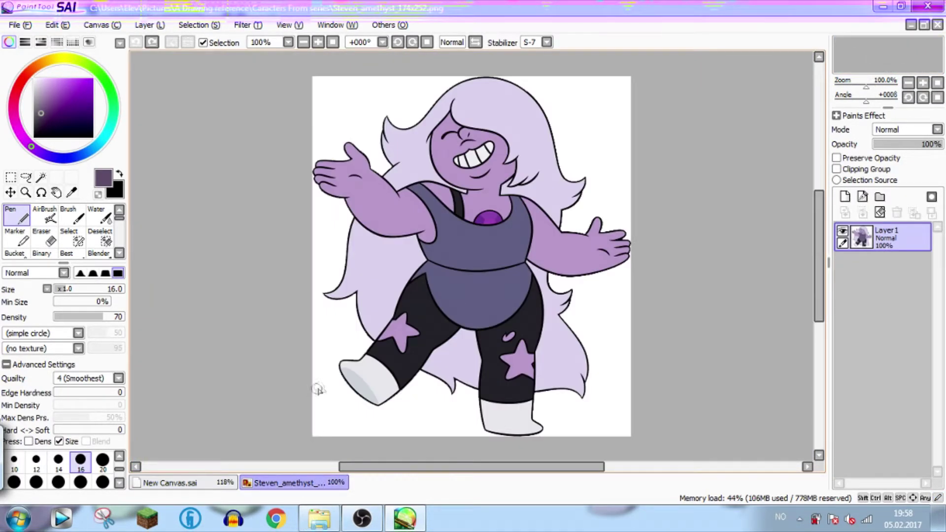
click(72, 193)
click(488, 217)
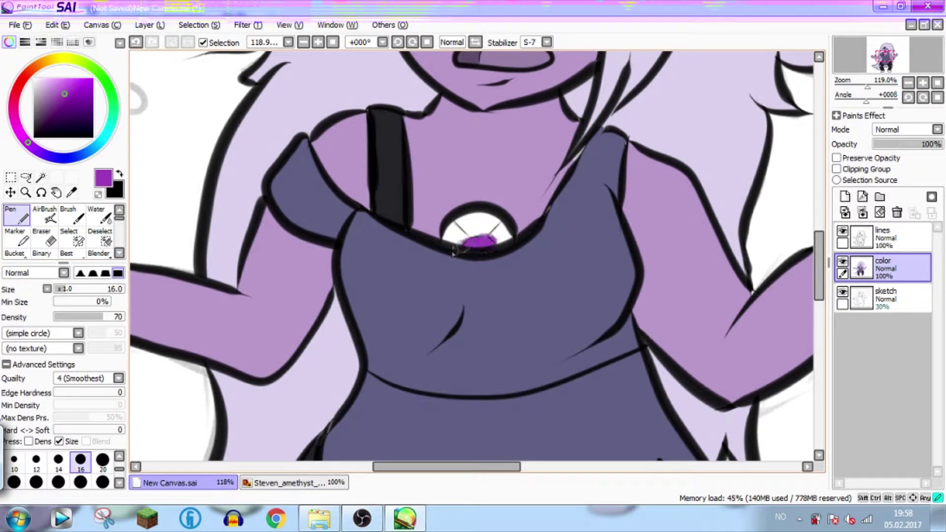
- Sample the dark purple from the side of the reference gem and paint the side facets of the chest gem
click(289, 484)
drag(866, 86, 886, 86)
click(886, 51)
right_click(570, 207)
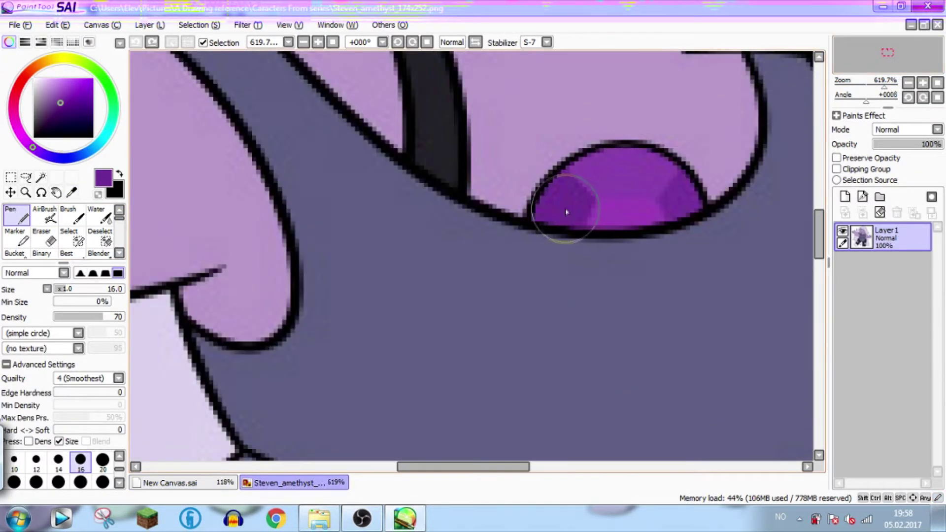
click(204, 483)
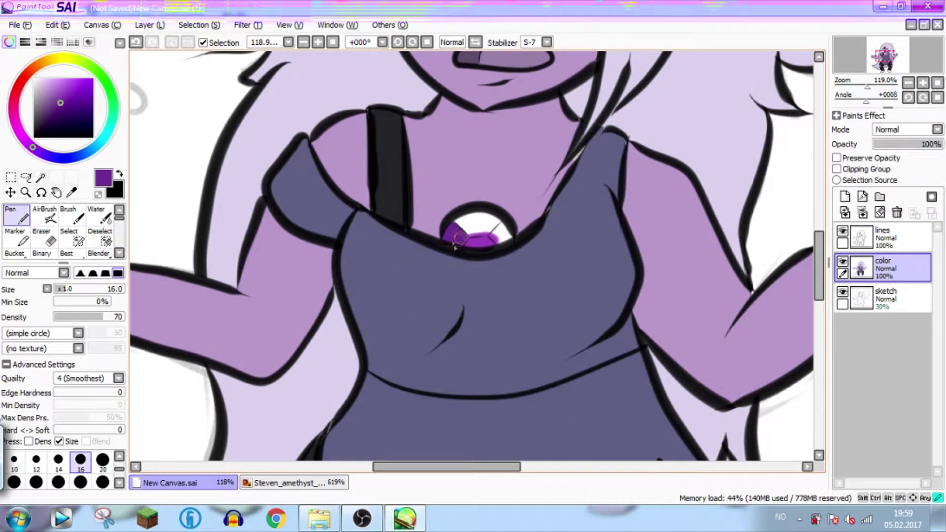
scroll(453, 246, up, 2)
scroll(567, 261, down, 2)
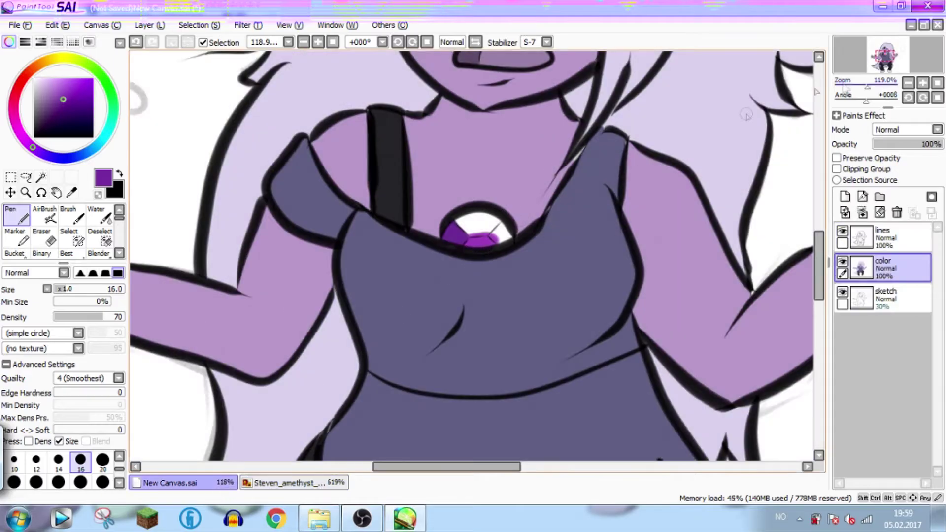
scroll(493, 232, up, 4)
mouse_move(583, 154)
mouse_down()
mouse_move(534, 199)
mouse_move(572, 158)
mouse_move(557, 197)
mouse_move(567, 177)
mouse_move(571, 191)
mouse_move(558, 187)
mouse_move(609, 191)
mouse_up()
- Sample the purple of the reference gem's upper facet and paint the top facet of the chest gem
click(332, 481)
right_click(630, 182)
click(214, 482)
mouse_move(423, 129)
mouse_down()
mouse_move(455, 159)
mouse_move(516, 114)
mouse_move(446, 136)
mouse_move(445, 179)
mouse_move(473, 190)
mouse_move(465, 159)
mouse_move(450, 173)
mouse_move(528, 184)
mouse_move(577, 130)
mouse_move(488, 170)
mouse_move(444, 148)
mouse_move(552, 143)
mouse_move(537, 128)
mouse_up()
- Sample the near-black trouser colour and fill the small gap beside the leg star with the Pen at size 8
mouse_move(879, 87)
mouse_down()
mouse_move(857, 88)
mouse_move(862, 61)
mouse_move(876, 87)
mouse_up()
drag(885, 62, 882, 63)
right_click(535, 298)
drag(335, 261, 339, 276)
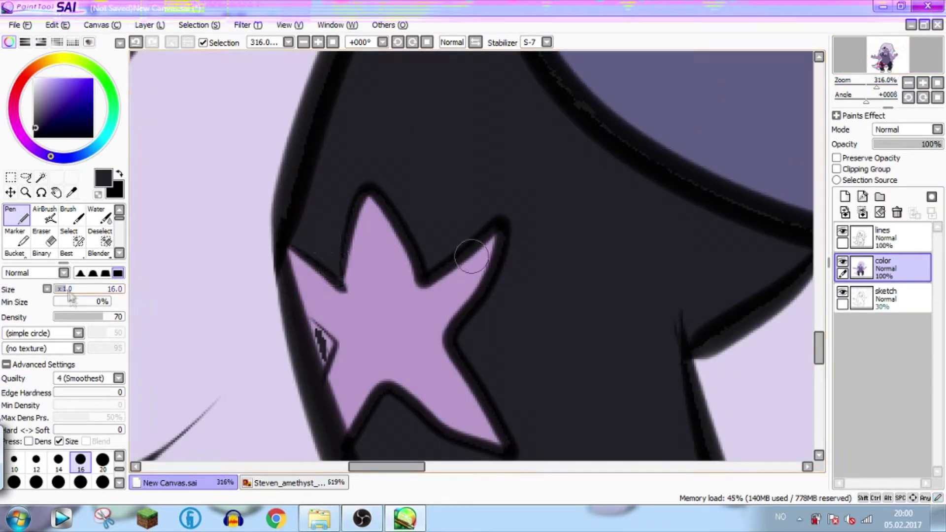
click(60, 290)
drag(319, 336, 323, 368)
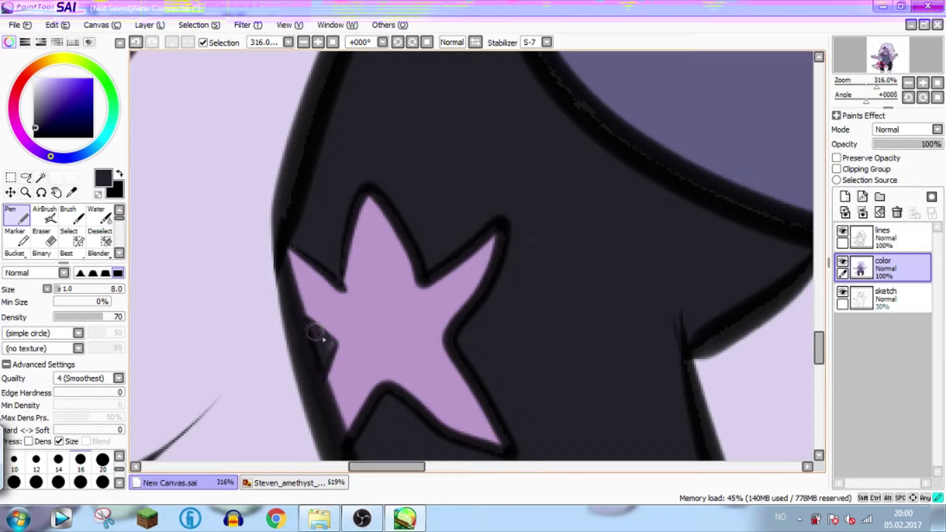
drag(877, 87, 855, 86)
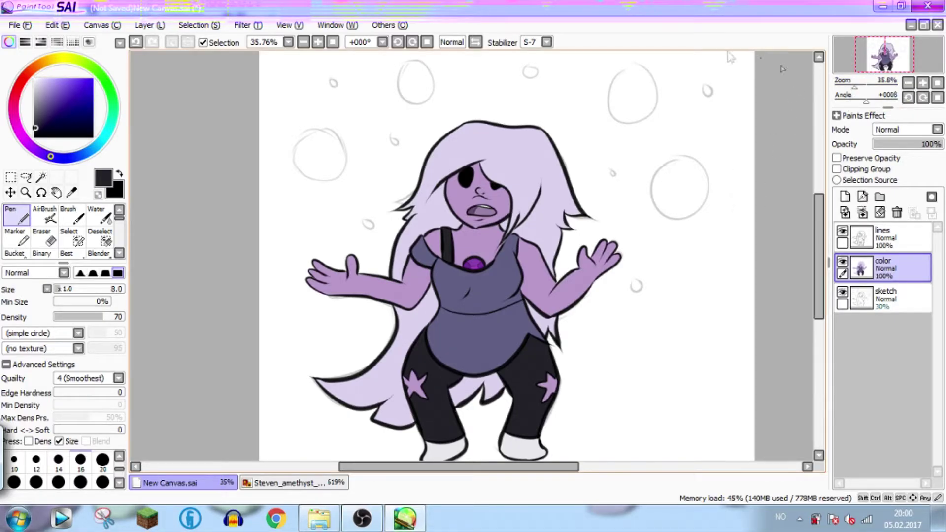
- Set the Stabilizer to S-3 and choose black as the drawing colour
click(527, 42)
click(531, 217)
click(61, 125)
- Handwrite "I KNOW I NEED" and "PRACTICE" above the figure in black and erase the writing
drag(357, 135, 403, 110)
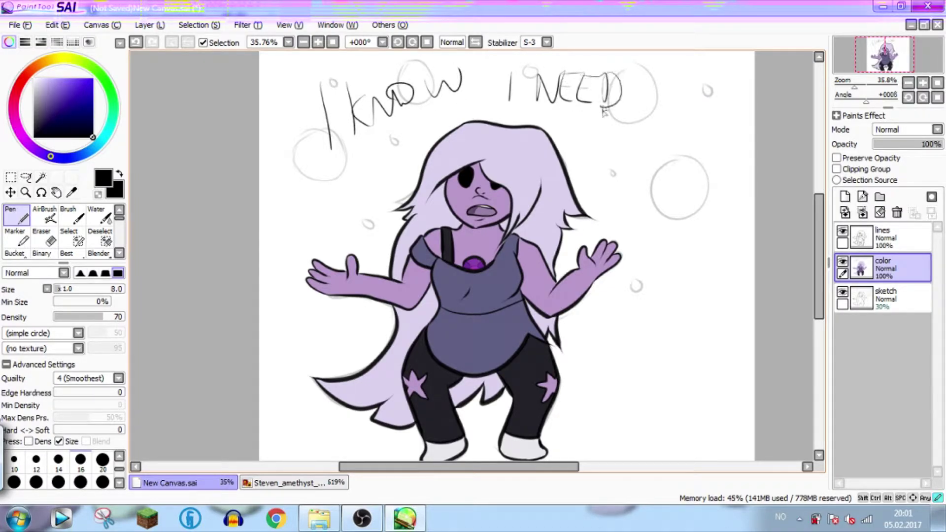
click(44, 239)
mouse_move(379, 104)
mouse_down()
mouse_move(322, 122)
mouse_move(390, 99)
mouse_move(493, 87)
mouse_move(640, 88)
mouse_up()
click(16, 216)
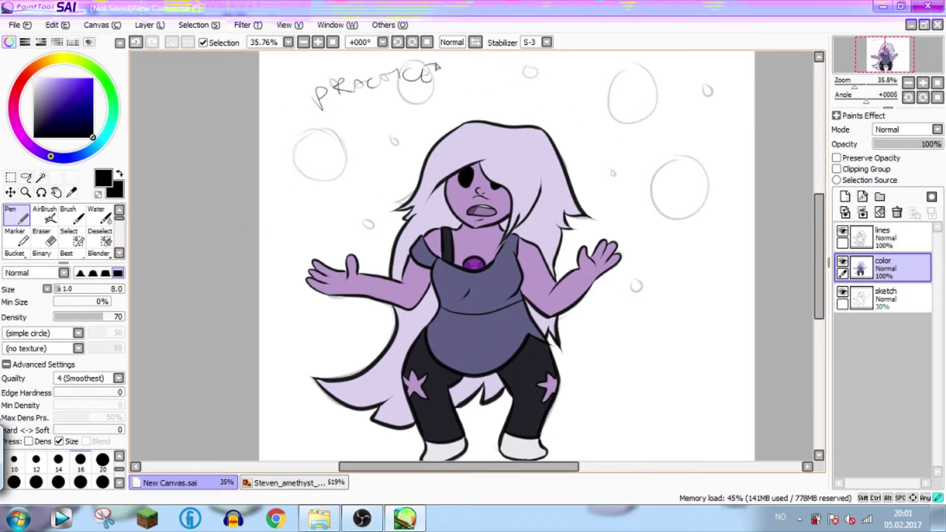
key(e)
mouse_move(432, 82)
mouse_down()
mouse_move(357, 81)
mouse_move(314, 98)
mouse_move(322, 127)
mouse_up()
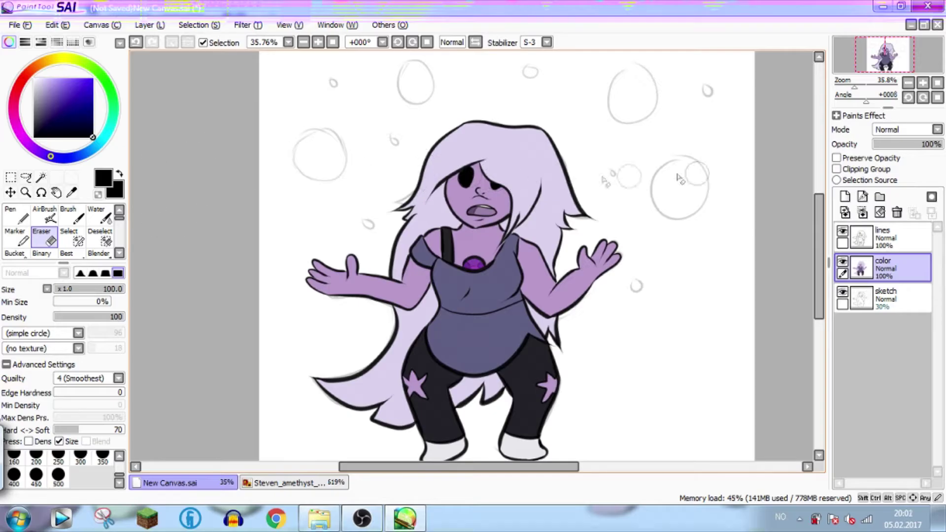
- Create a new layer above the lines layer and name it "Effects n extras"
drag(877, 67, 880, 70)
click(845, 197)
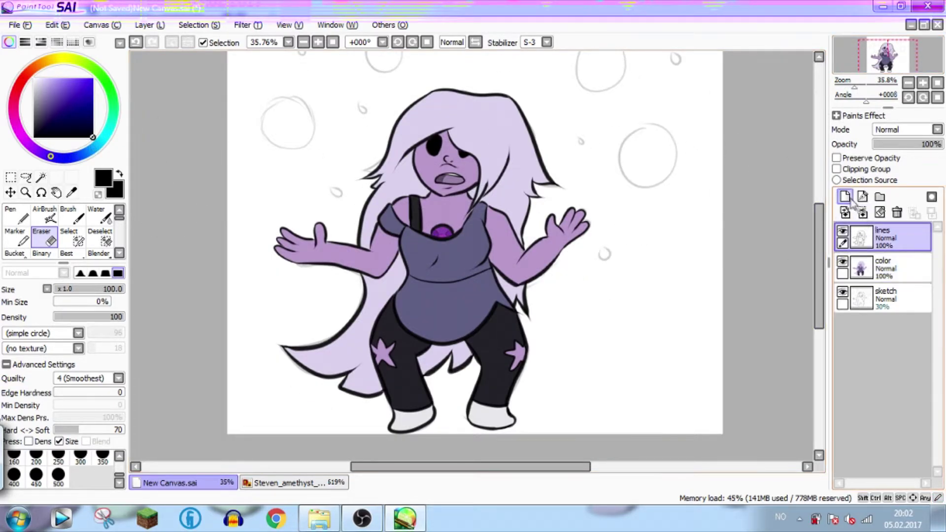
double_click(891, 244)
text(Effects)
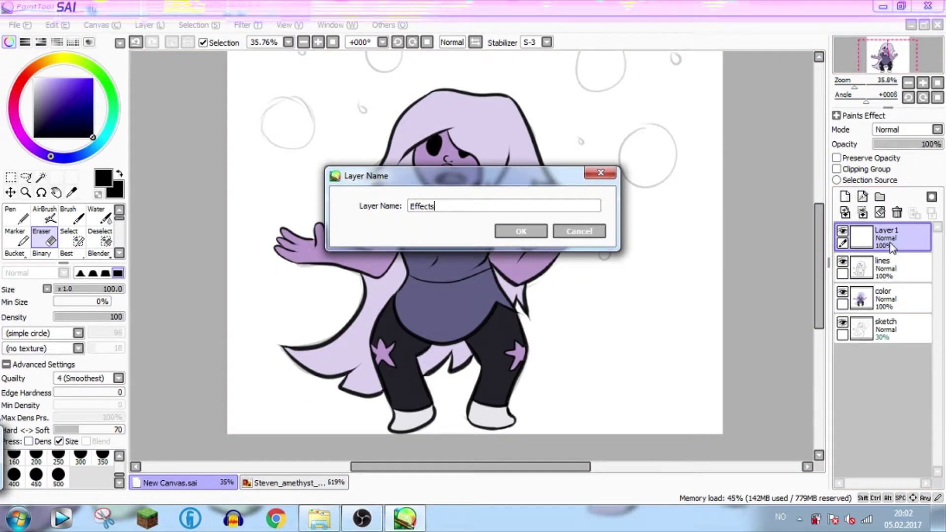
text( n extras)
key(Return)
- Touch up missed spots around the nose and the top's shoulder strap on the color layer, using sampled skin and top colours
drag(855, 86, 869, 87)
drag(879, 66, 874, 60)
drag(446, 191, 382, 249)
click(17, 215)
click(901, 298)
right_click(529, 229)
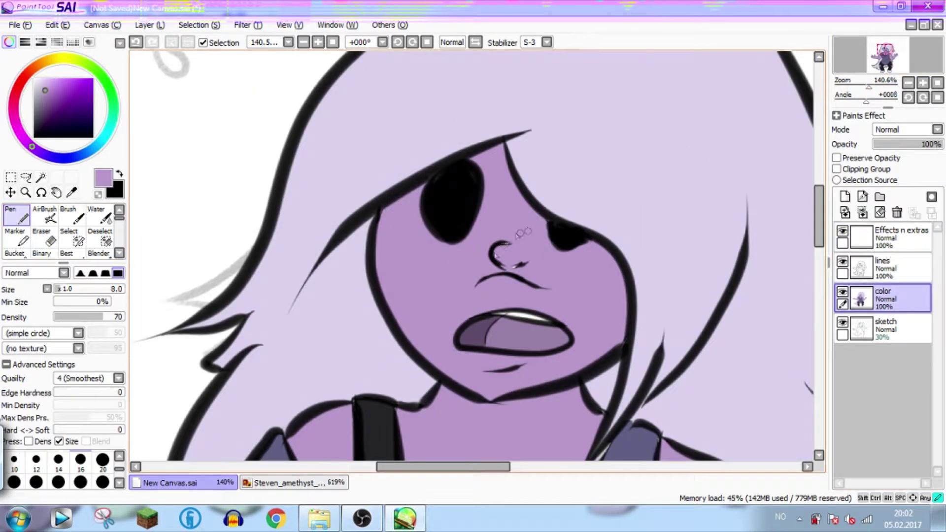
drag(890, 68, 893, 74)
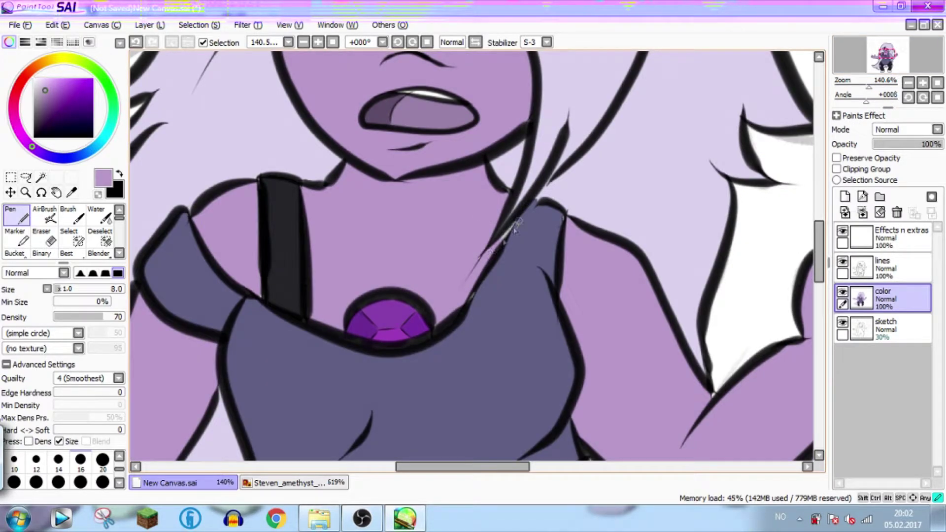
right_click(530, 235)
drag(518, 223, 511, 230)
drag(563, 216, 561, 231)
- Draw and fill pale yellow four-pointed star highlights in both eyes on the Effects n extras layer
mouse_move(869, 87)
mouse_down()
mouse_move(857, 88)
mouse_move(877, 85)
mouse_up()
click(891, 241)
click(62, 58)
drag(437, 119, 472, 134)
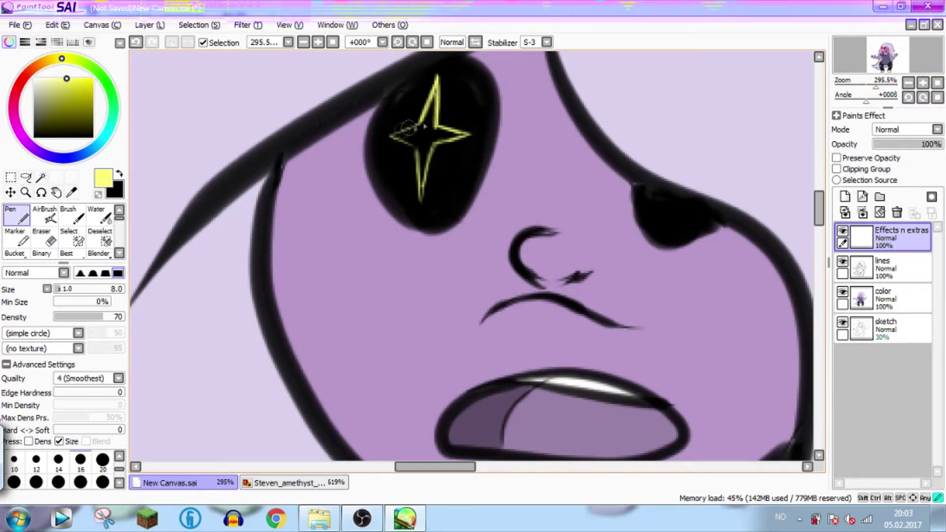
drag(427, 176, 422, 194)
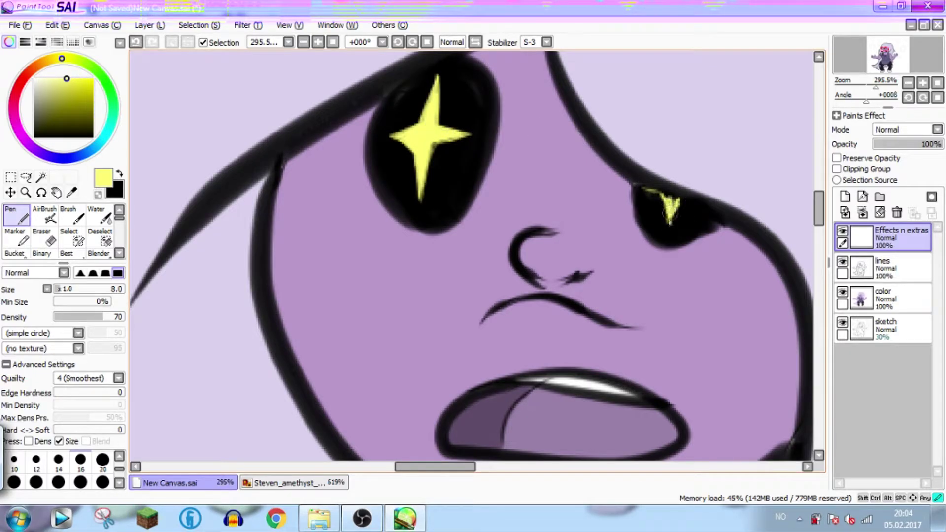
- Add small white highlight dots beside the yellow stars in both eyes
mouse_move(876, 87)
mouse_down()
mouse_move(863, 86)
mouse_move(877, 86)
mouse_up()
drag(39, 87, 34, 78)
drag(401, 102, 413, 103)
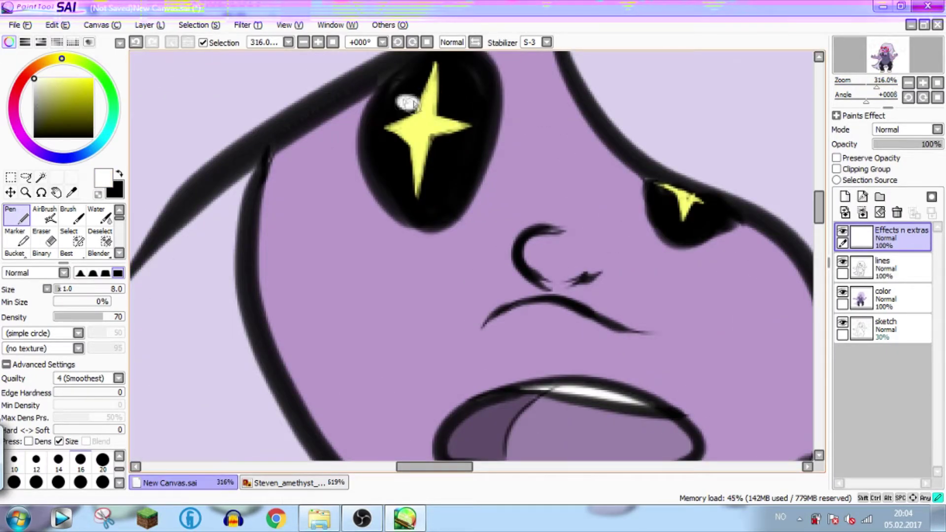
click(446, 161)
click(701, 216)
drag(877, 85, 863, 87)
drag(877, 56, 875, 53)
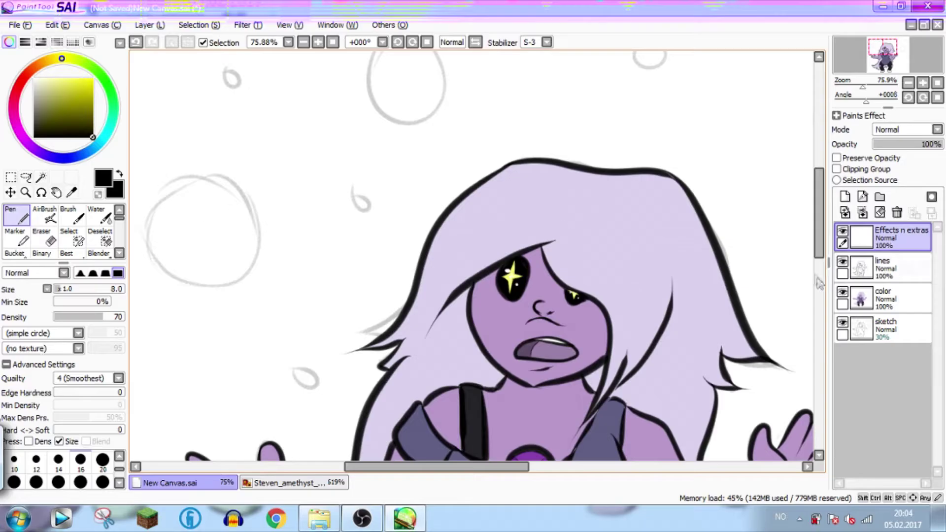
- On the lines layer, set the pen density to 100 and draw a small chocolate-chip cookie inside the left background circle
click(887, 269)
drag(862, 88, 873, 87)
click(873, 47)
key(ctrl+z)
mouse_move(353, 188)
mouse_down()
mouse_move(395, 258)
mouse_move(351, 189)
mouse_up()
drag(104, 316, 129, 316)
mouse_move(269, 225)
mouse_down()
mouse_move(296, 332)
mouse_move(345, 323)
mouse_up()
key(ctrl+z)
key(ctrl+z)
drag(352, 189, 348, 188)
drag(330, 227, 333, 226)
drag(352, 203, 376, 198)
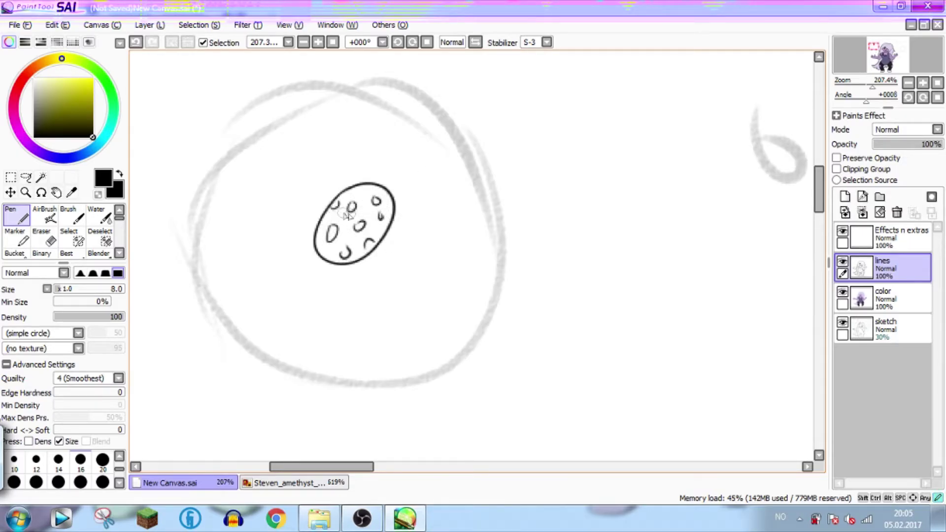
- Draw a small muffin in the background circle above the character's left side and outline a chip bag in the upper-right circle
drag(878, 43, 880, 41)
mouse_move(463, 237)
mouse_down()
mouse_move(463, 267)
mouse_move(464, 238)
mouse_move(502, 203)
mouse_up()
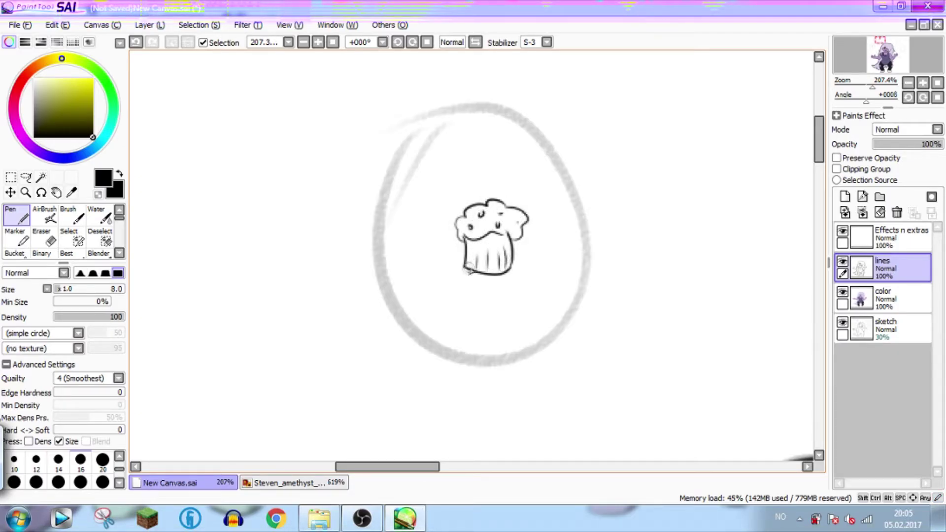
drag(882, 41, 899, 42)
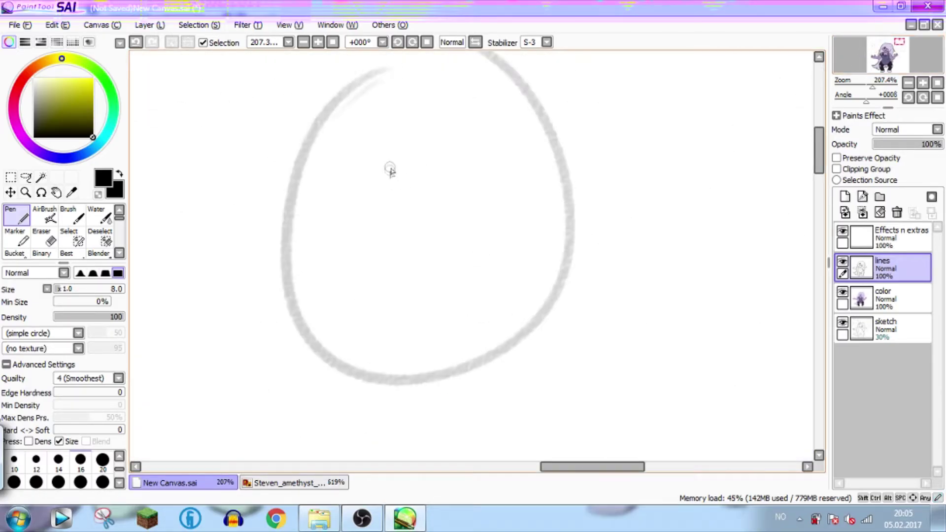
drag(386, 155, 462, 153)
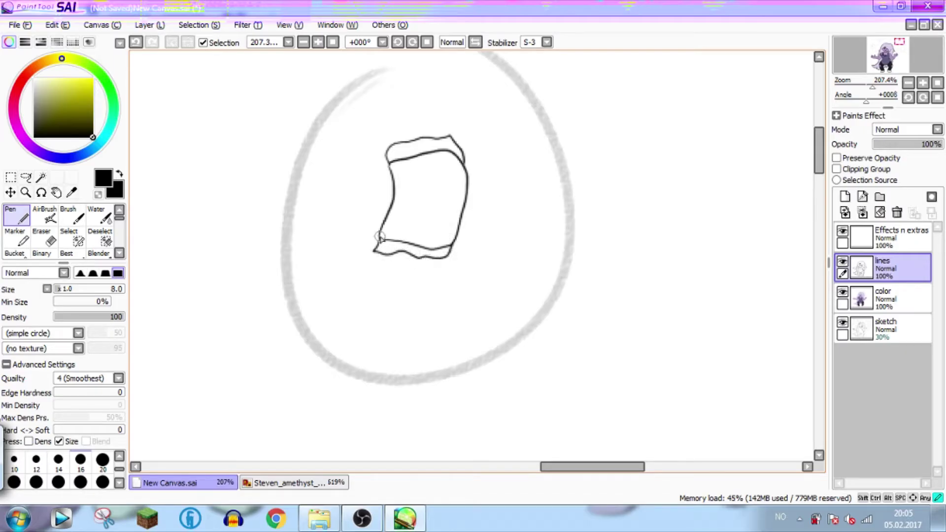
key(ctrl+z)
- Hatch the upper and lower crimped edges of the chip bag with short parallel lines
drag(873, 86, 889, 88)
drag(900, 42, 898, 41)
drag(887, 87, 889, 90)
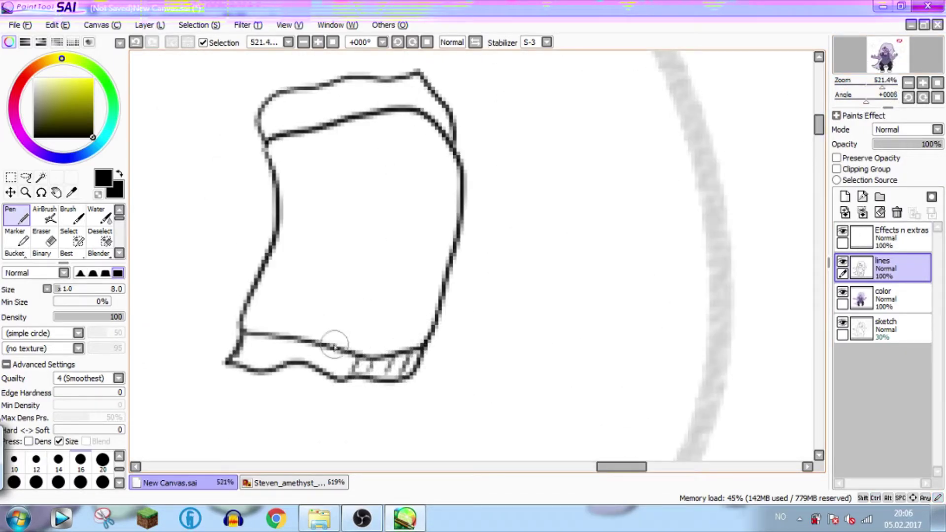
drag(288, 368, 283, 339)
drag(272, 371, 267, 342)
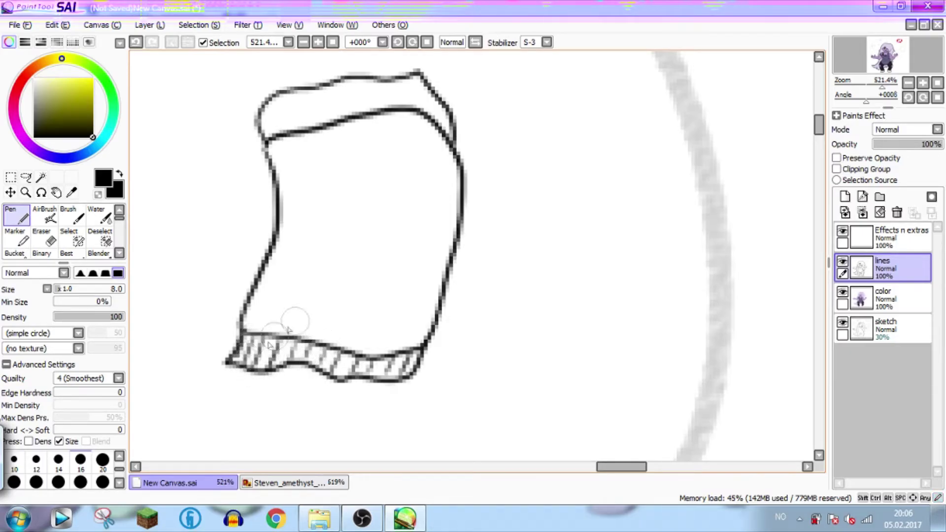
drag(263, 105, 270, 134)
mouse_move(286, 94)
mouse_down()
mouse_move(285, 132)
mouse_move(302, 127)
mouse_up()
mouse_move(311, 90)
mouse_down()
mouse_move(307, 114)
mouse_move(337, 118)
mouse_up()
drag(347, 80, 353, 115)
drag(397, 79, 396, 109)
drag(405, 78, 404, 109)
drag(414, 77, 413, 105)
drag(418, 75, 434, 129)
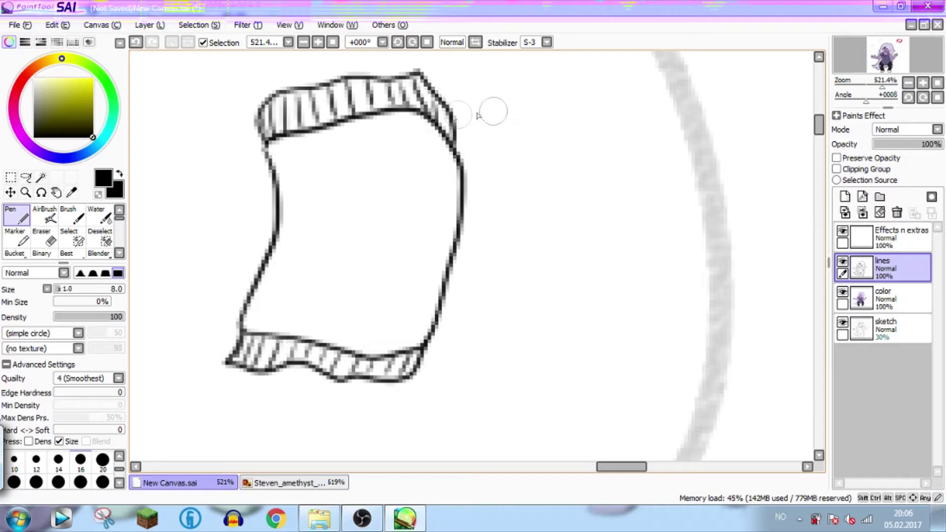
- Draw chips and crumb dots on the bag's front and hand-letter "CRUNCH!" below them
mouse_move(329, 217)
mouse_down()
mouse_move(368, 186)
mouse_move(347, 255)
mouse_move(339, 211)
mouse_up()
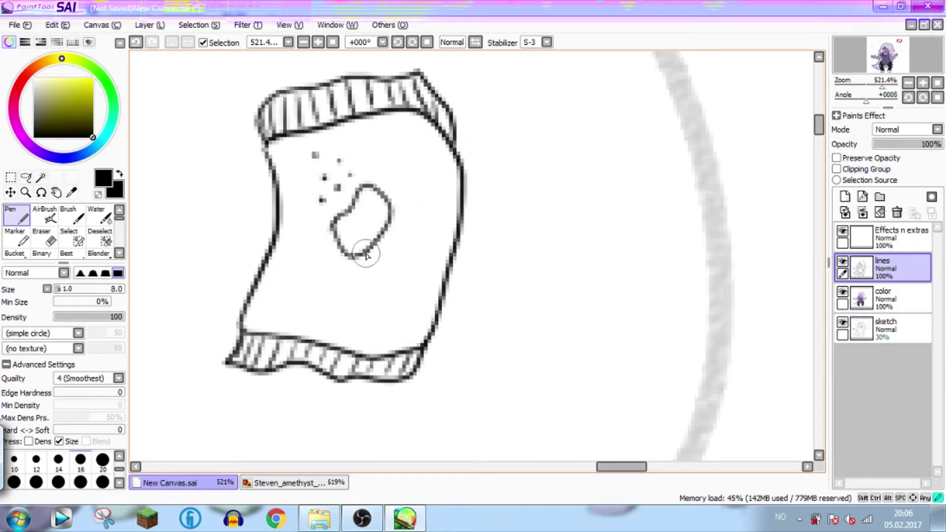
drag(366, 255, 389, 200)
mouse_move(323, 283)
mouse_down()
mouse_move(313, 249)
mouse_move(318, 261)
mouse_move(282, 319)
mouse_up()
mouse_move(295, 290)
mouse_down()
mouse_move(295, 314)
mouse_move(345, 306)
mouse_move(374, 312)
mouse_move(404, 297)
mouse_move(397, 336)
mouse_up()
- Outline a tilted snack wrapper inside the right-hand background circle and hatch both of its crimped ends
mouse_move(882, 86)
mouse_down()
mouse_move(854, 86)
mouse_move(868, 86)
mouse_up()
drag(900, 42, 901, 45)
drag(868, 87, 870, 87)
drag(877, 66, 880, 71)
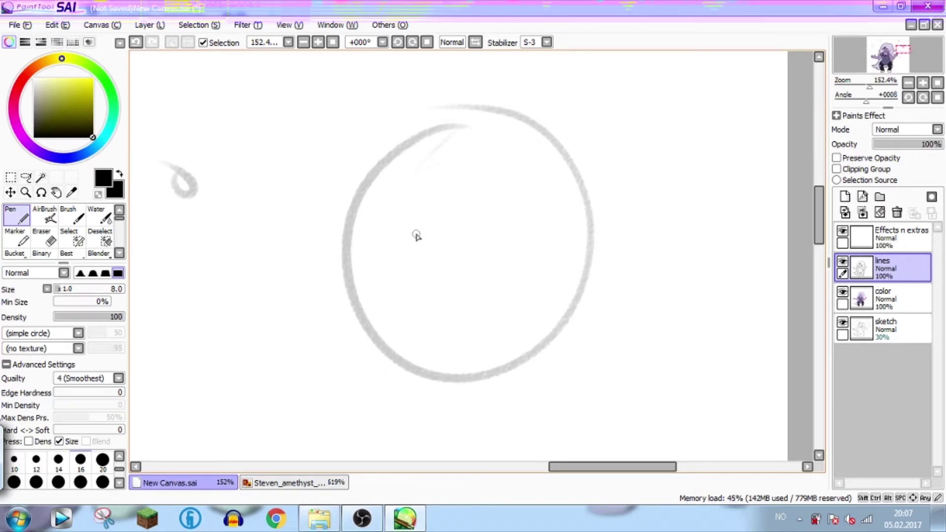
mouse_move(524, 255)
mouse_down()
mouse_move(544, 200)
mouse_move(493, 188)
mouse_move(447, 204)
mouse_up()
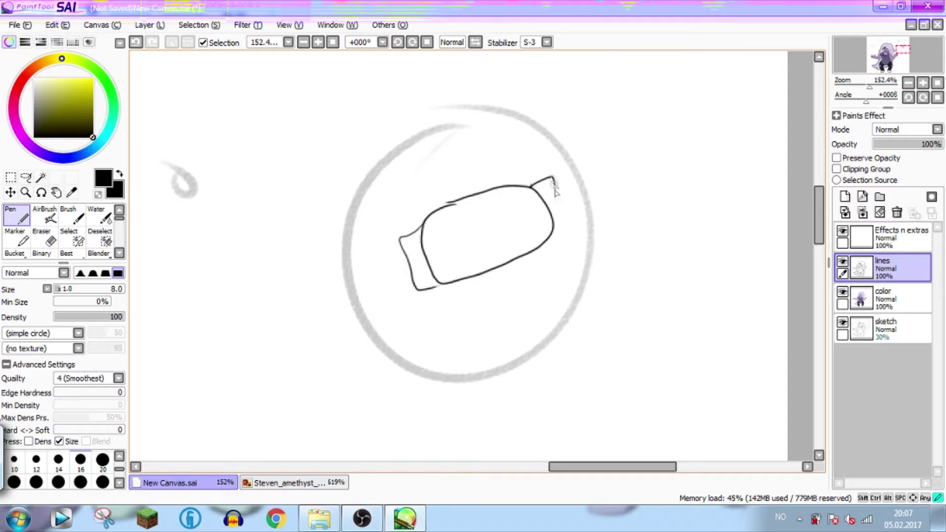
click(880, 85)
drag(284, 222, 332, 209)
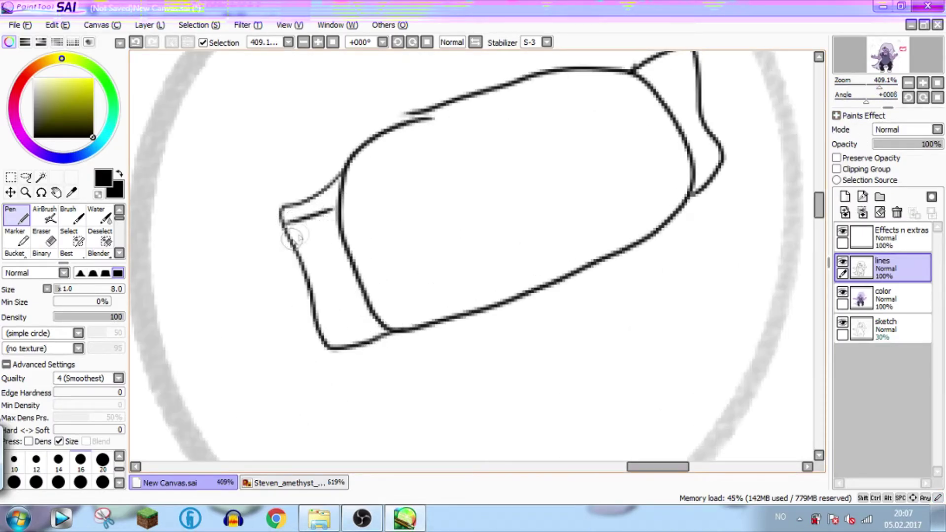
drag(323, 320, 363, 305)
drag(329, 335, 371, 322)
click(904, 49)
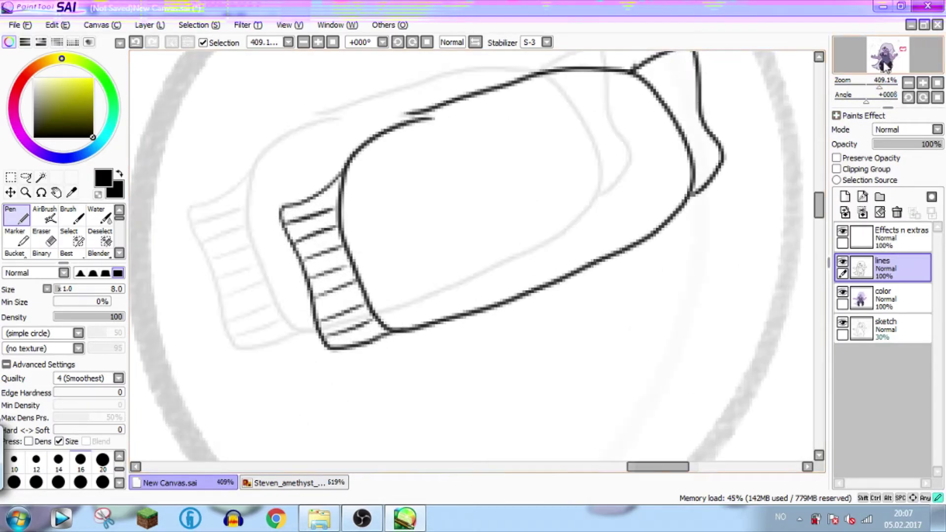
drag(602, 53, 567, 75)
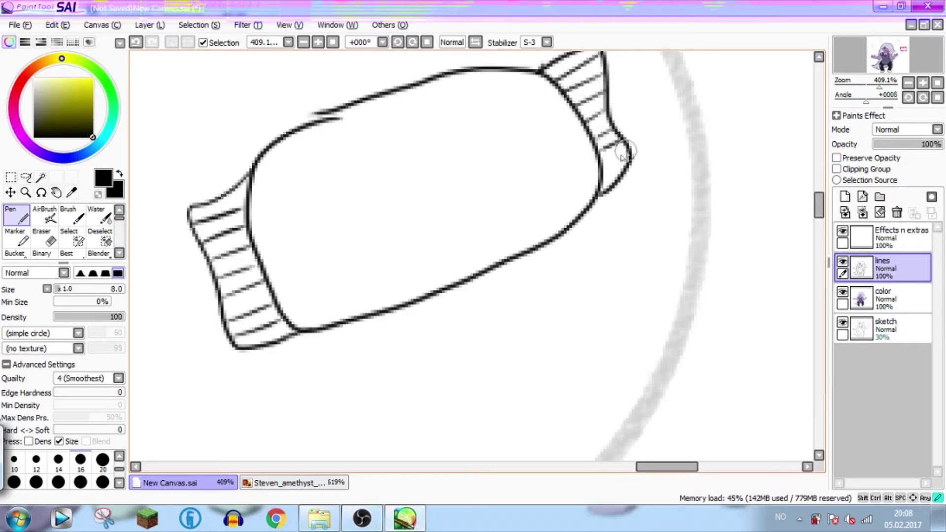
- Draw a layered ice cream sandwich in the middle of the wrapper's front
mouse_move(333, 208)
mouse_down()
mouse_move(437, 155)
mouse_move(484, 151)
mouse_move(497, 169)
mouse_move(406, 213)
mouse_move(362, 223)
mouse_move(339, 216)
mouse_move(358, 234)
mouse_move(395, 238)
mouse_move(503, 178)
mouse_up()
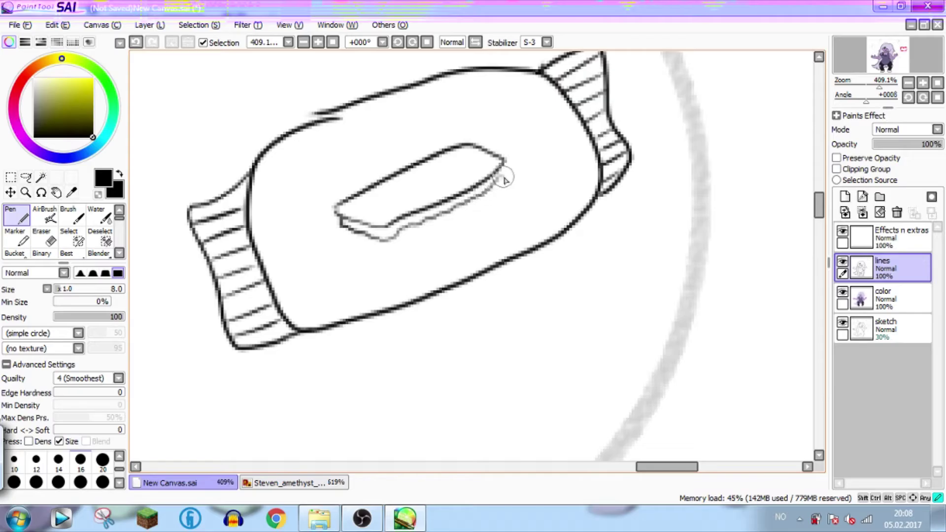
drag(334, 226, 390, 253)
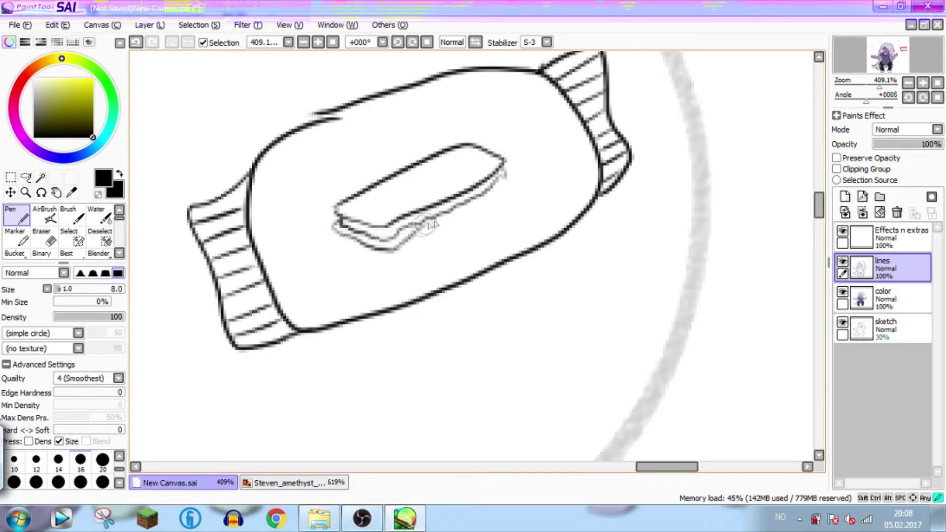
drag(485, 200, 403, 245)
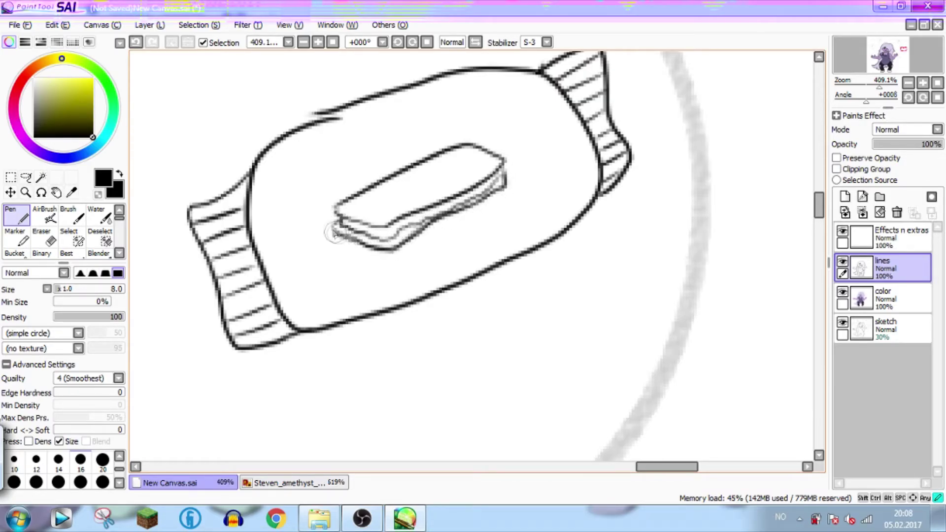
- Dot the sandwich's top surface and hand-letter a product name beginning "ICY SA" above it on the wrapper
mouse_move(285, 147)
mouse_down()
mouse_move(280, 180)
mouse_move(302, 171)
mouse_up()
drag(317, 139, 325, 153)
drag(337, 123, 319, 170)
mouse_move(379, 126)
mouse_down()
mouse_move(355, 146)
mouse_move(404, 118)
mouse_up()
key(ctrl+z)
drag(374, 147, 397, 129)
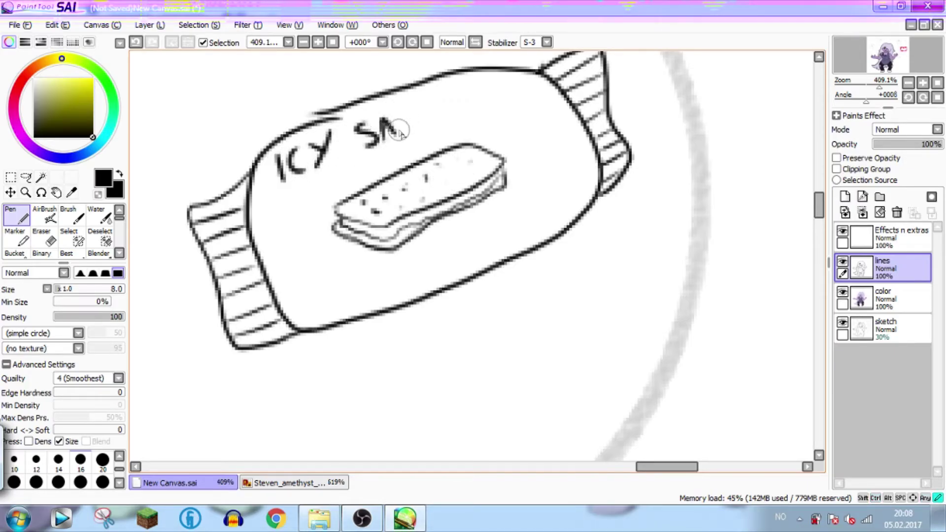
drag(434, 98, 461, 113)
mouse_move(476, 101)
mouse_down()
mouse_move(470, 116)
mouse_move(492, 106)
mouse_up()
- Hand-letter more text below the sandwich on the wrapper, undoing the last few strokes
mouse_move(377, 276)
mouse_down()
mouse_move(367, 300)
mouse_move(401, 283)
mouse_up()
mouse_move(424, 262)
mouse_down()
mouse_move(419, 280)
mouse_move(491, 241)
mouse_move(510, 241)
mouse_up()
mouse_move(537, 214)
mouse_down()
mouse_move(552, 203)
mouse_move(509, 224)
mouse_up()
key(ctrl+z)
key(ctrl+z)
key(ctrl+z)
key(ctrl+z)
click(514, 241)
- On the color layer, fill the cookie in the left circle with brown, using the pen at size 11
drag(880, 86, 855, 92)
click(861, 68)
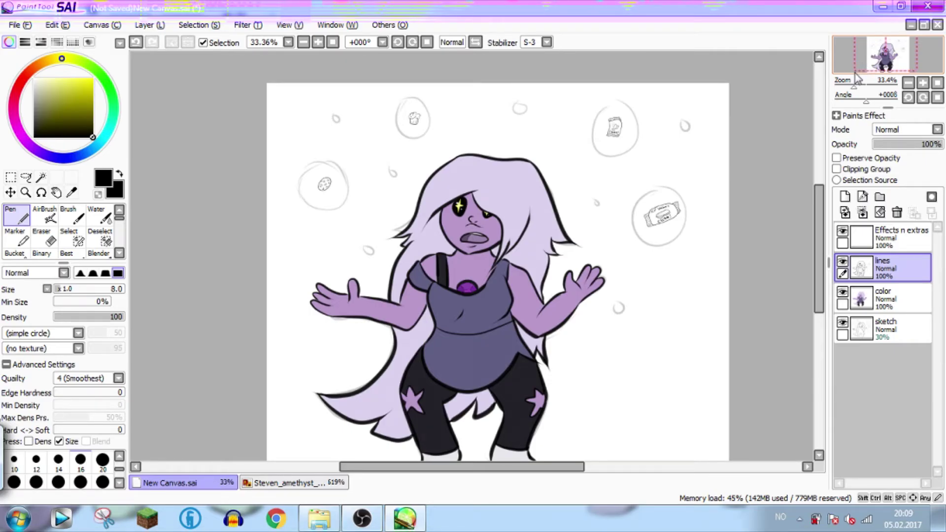
click(897, 298)
drag(855, 87, 874, 87)
click(874, 48)
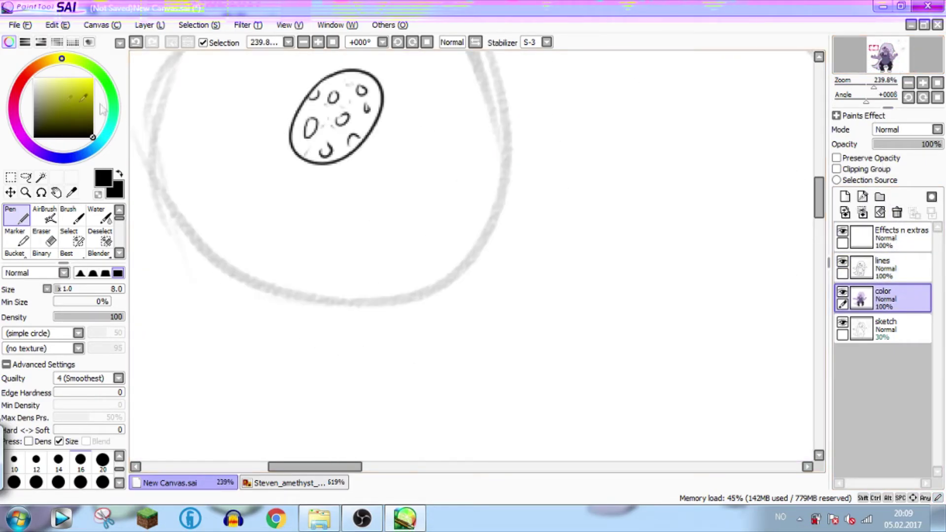
click(46, 61)
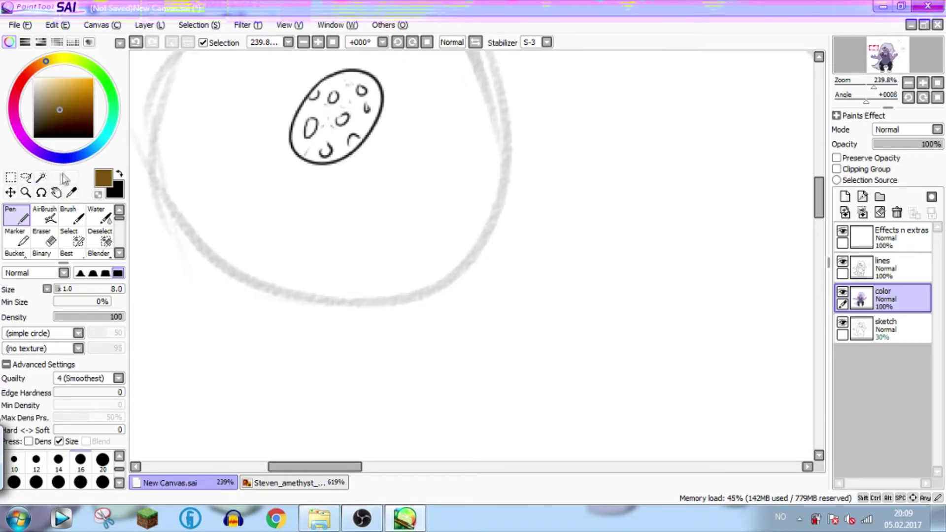
click(75, 289)
click(62, 289)
click(883, 87)
drag(895, 69, 893, 65)
mouse_move(437, 240)
mouse_down()
mouse_move(394, 296)
mouse_move(351, 306)
mouse_move(325, 340)
mouse_move(323, 374)
mouse_move(382, 402)
mouse_move(436, 390)
mouse_move(424, 399)
mouse_move(458, 375)
mouse_move(473, 335)
mouse_move(451, 301)
mouse_move(359, 340)
mouse_move(380, 390)
mouse_move(384, 320)
mouse_up()
drag(345, 389, 368, 403)
mouse_move(477, 346)
mouse_down()
mouse_move(498, 301)
mouse_move(469, 257)
mouse_move(488, 266)
mouse_up()
mouse_move(348, 274)
mouse_down()
mouse_move(380, 241)
mouse_move(448, 217)
mouse_move(493, 239)
mouse_move(508, 235)
mouse_move(515, 286)
mouse_move(502, 320)
mouse_move(424, 232)
mouse_move(422, 212)
mouse_move(394, 234)
mouse_up()
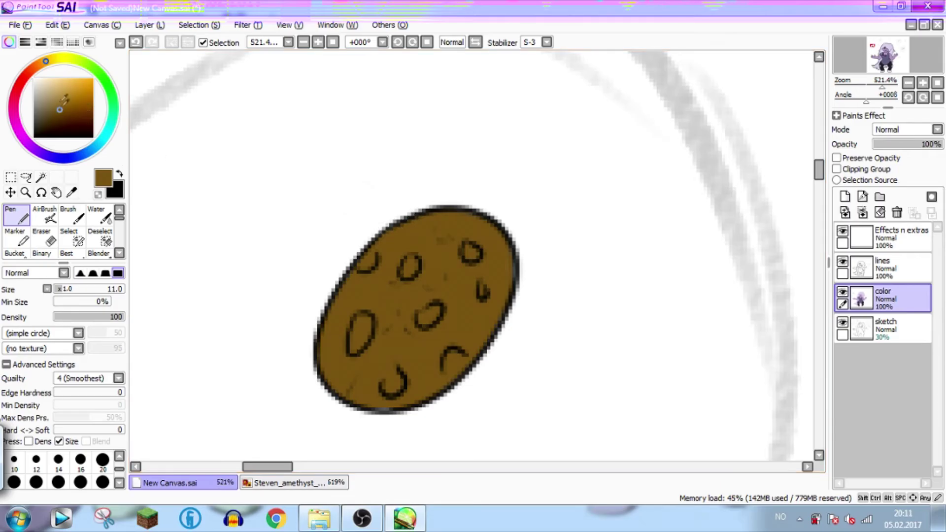
- Fill all the chocolate chips on the cookie with dark reddish brown
drag(351, 348, 362, 316)
drag(387, 381, 390, 393)
drag(452, 356, 456, 366)
drag(433, 312, 424, 321)
mouse_move(413, 259)
mouse_down()
mouse_move(408, 274)
mouse_move(367, 264)
mouse_up()
drag(476, 252, 469, 252)
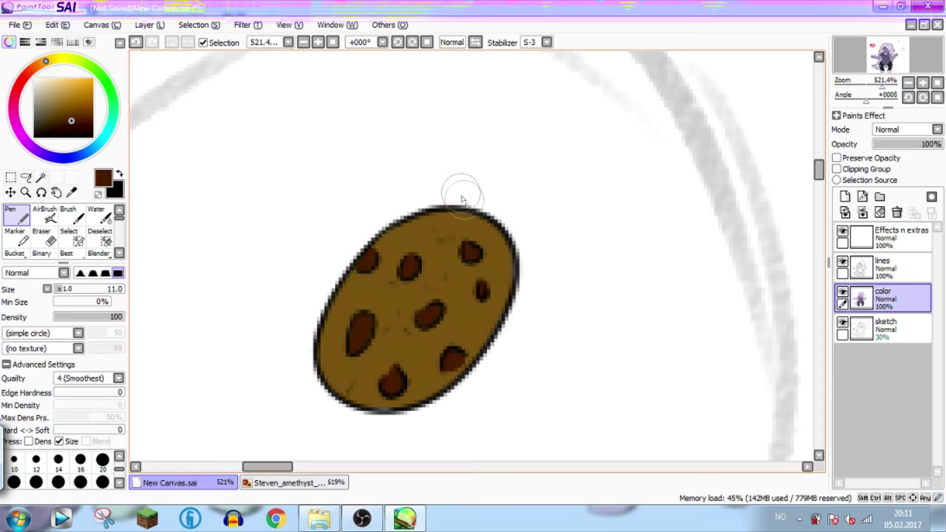
- Choose a medium golden brown and fill the muffin's ribbed base on the color layer
click(869, 89)
drag(871, 46, 880, 42)
click(880, 86)
click(65, 104)
mouse_move(471, 133)
mouse_down()
mouse_move(460, 170)
mouse_move(508, 202)
mouse_move(542, 199)
mouse_move(556, 153)
mouse_move(473, 148)
mouse_move(549, 143)
mouse_move(473, 183)
mouse_move(513, 148)
mouse_move(522, 188)
mouse_move(540, 167)
mouse_up()
- Fill the muffin's puffy top out to its outline with a lighter tan brown
click(887, 85)
drag(880, 42, 880, 39)
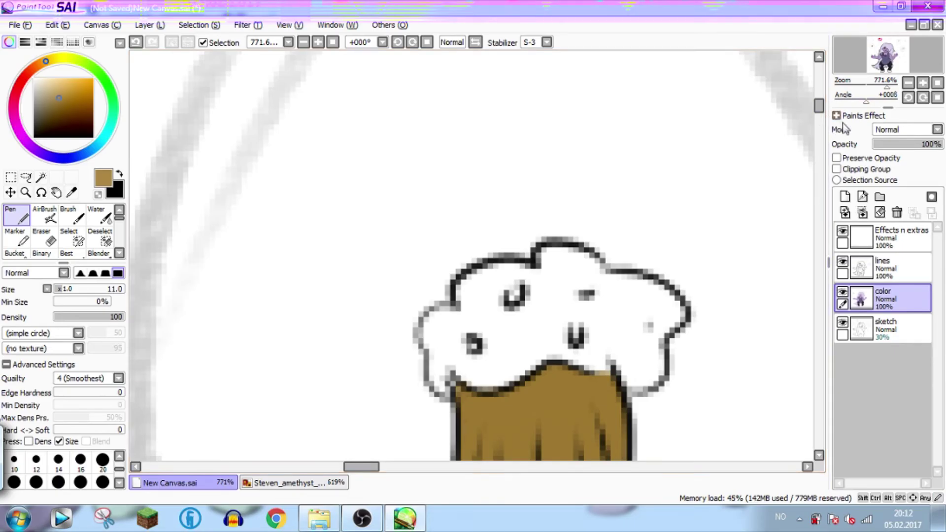
mouse_move(557, 290)
mouse_down()
mouse_move(513, 308)
mouse_move(458, 280)
mouse_move(473, 320)
mouse_move(527, 325)
mouse_move(543, 266)
mouse_move(523, 276)
mouse_move(533, 296)
mouse_move(571, 249)
mouse_move(685, 301)
mouse_move(671, 330)
mouse_move(606, 321)
mouse_move(591, 276)
mouse_move(611, 295)
mouse_move(620, 358)
mouse_move(527, 352)
mouse_move(498, 379)
mouse_move(453, 367)
mouse_move(487, 378)
mouse_move(488, 335)
mouse_move(453, 311)
mouse_move(434, 340)
mouse_move(436, 390)
mouse_up()
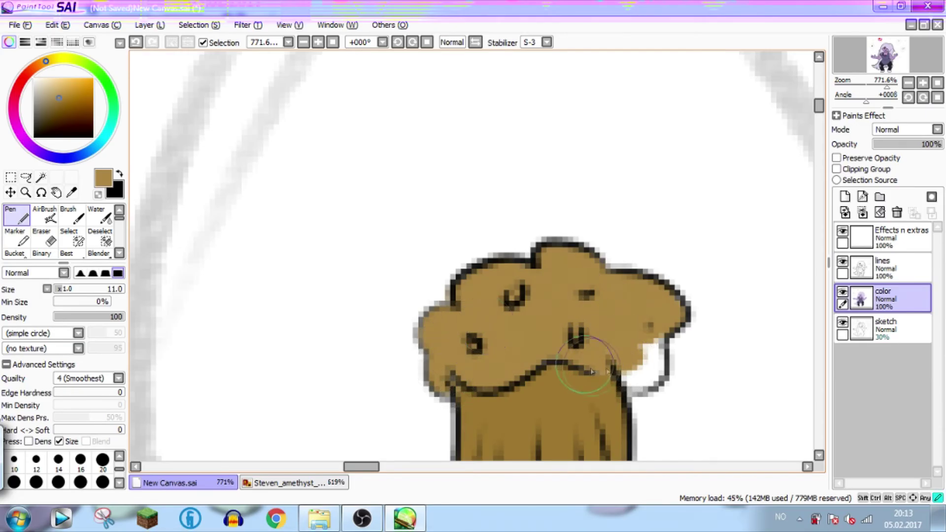
mouse_move(629, 390)
mouse_down()
mouse_move(644, 376)
mouse_move(640, 394)
mouse_up()
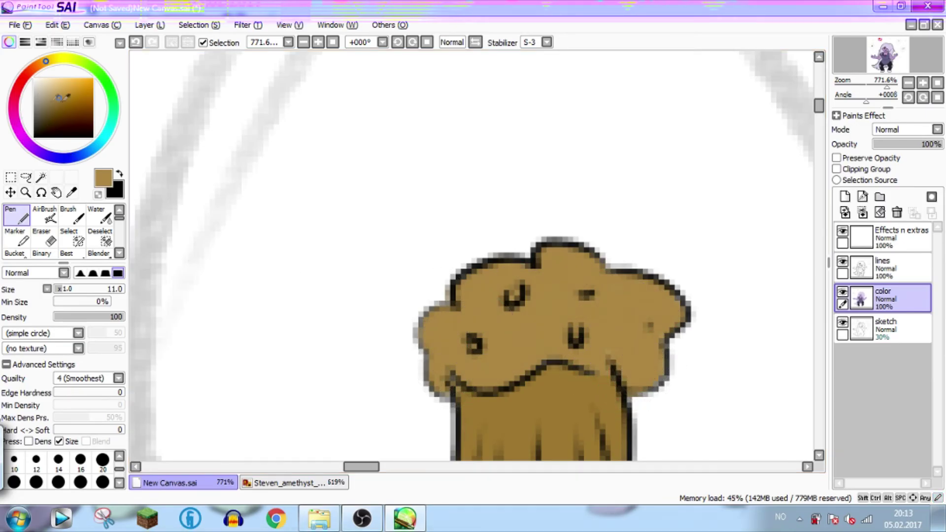
- Paint the muffin's chocolate chips dark brown, reducing the pen size for the smallest chip
click(514, 296)
click(475, 343)
click(574, 336)
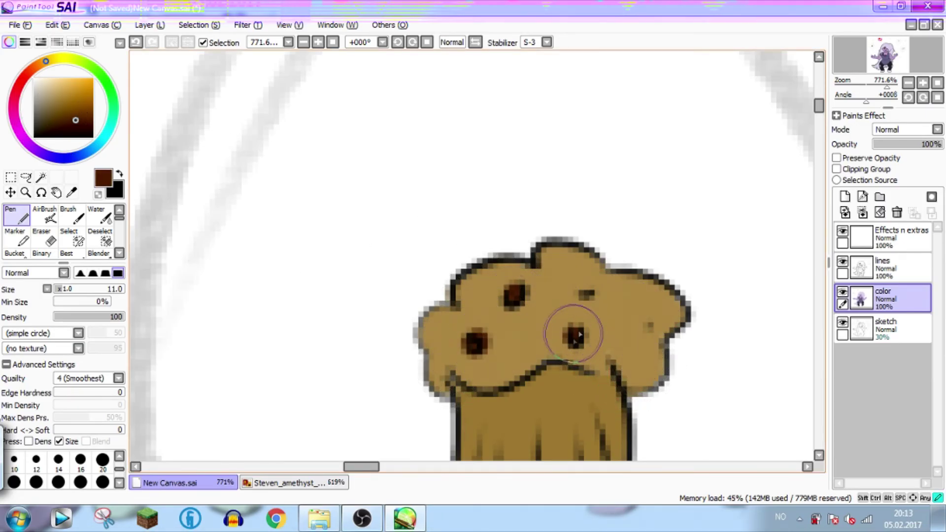
click(586, 293)
click(646, 323)
key(ctrl+z)
click(57, 289)
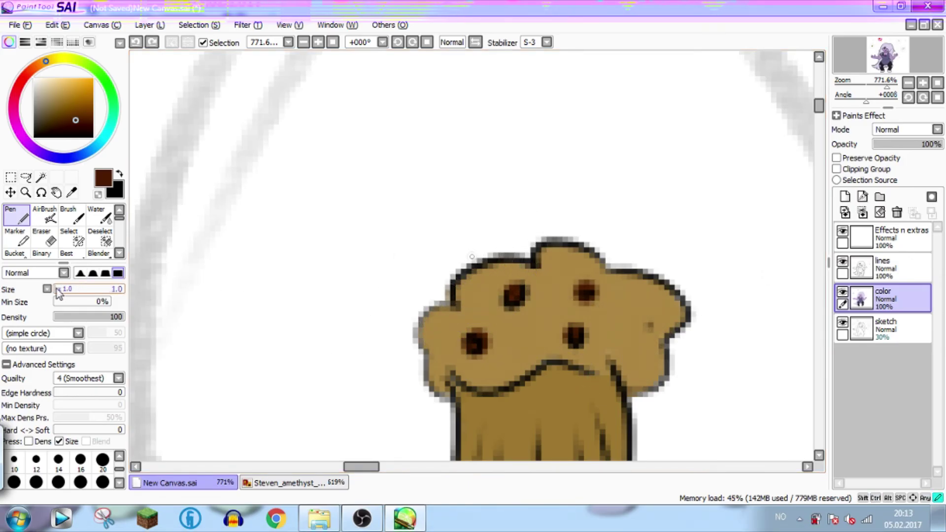
click(649, 327)
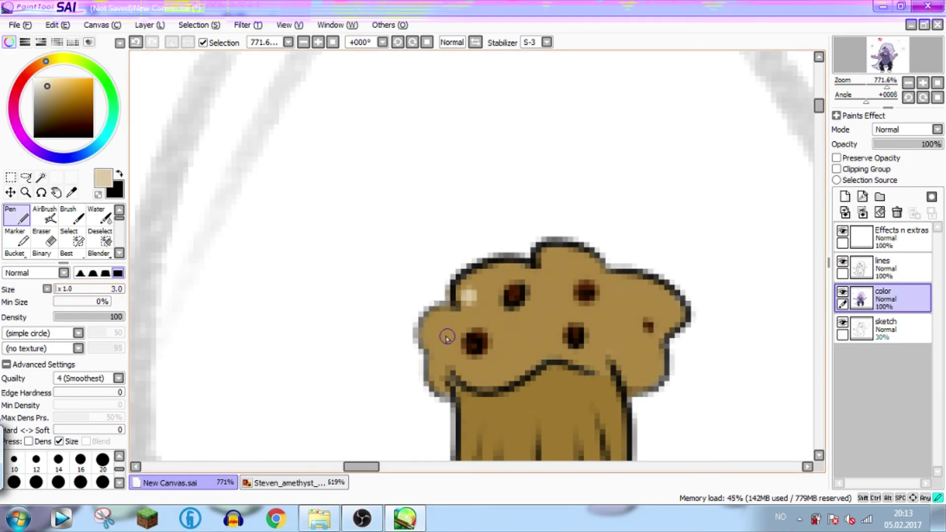
- Choose an orange-red and select the chip bag's front panel from the lines layer, including the gaps in its lettering
drag(887, 86, 861, 87)
drag(894, 47, 900, 43)
drag(862, 86, 878, 86)
drag(859, 70, 882, 87)
click(27, 73)
click(79, 86)
drag(905, 62, 904, 64)
click(902, 267)
click(42, 178)
click(513, 188)
click(69, 237)
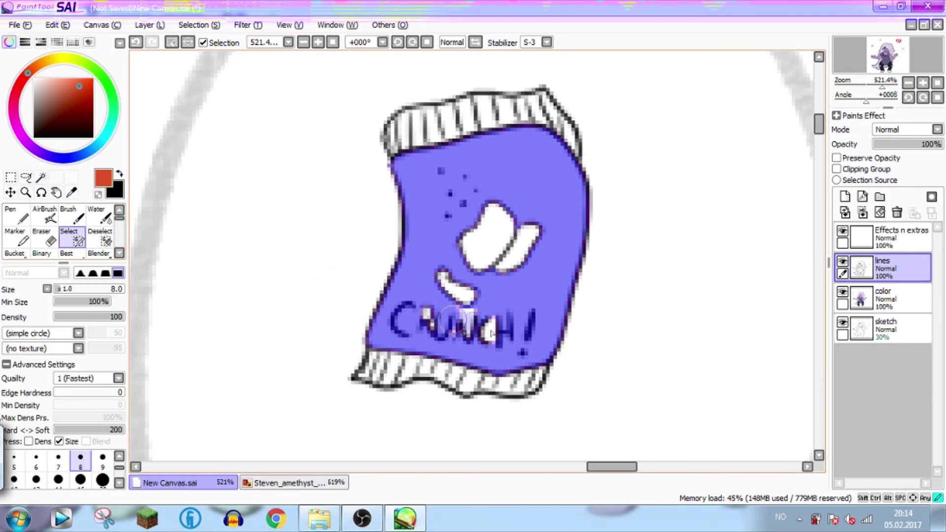
- Fill the selected front panel of the chip bag with orange-red on the color layer, using the pen at size 50
click(16, 214)
click(882, 298)
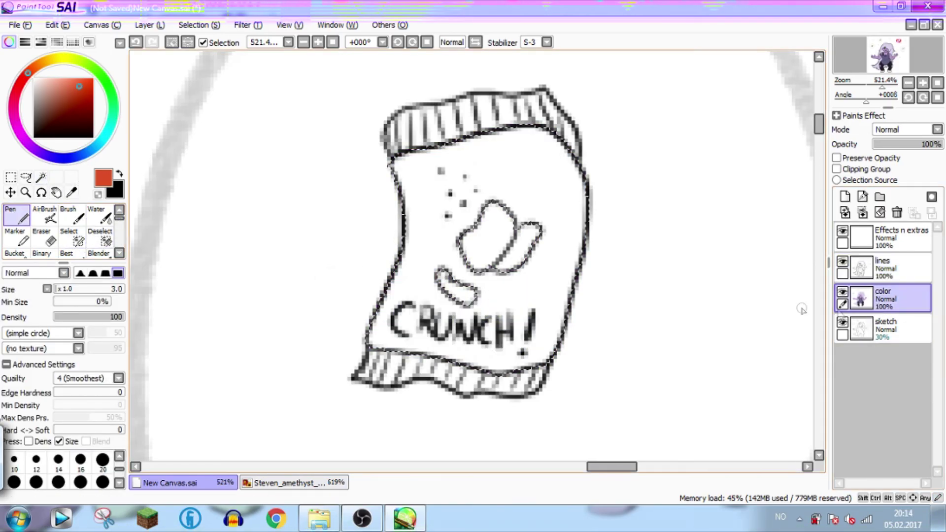
mouse_move(613, 215)
mouse_down()
mouse_move(636, 163)
mouse_move(232, 348)
mouse_up()
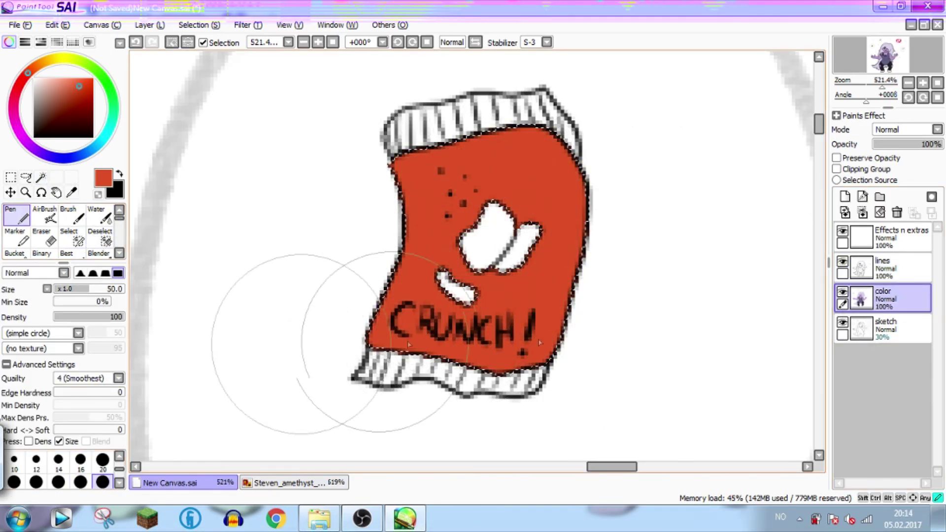
click(80, 460)
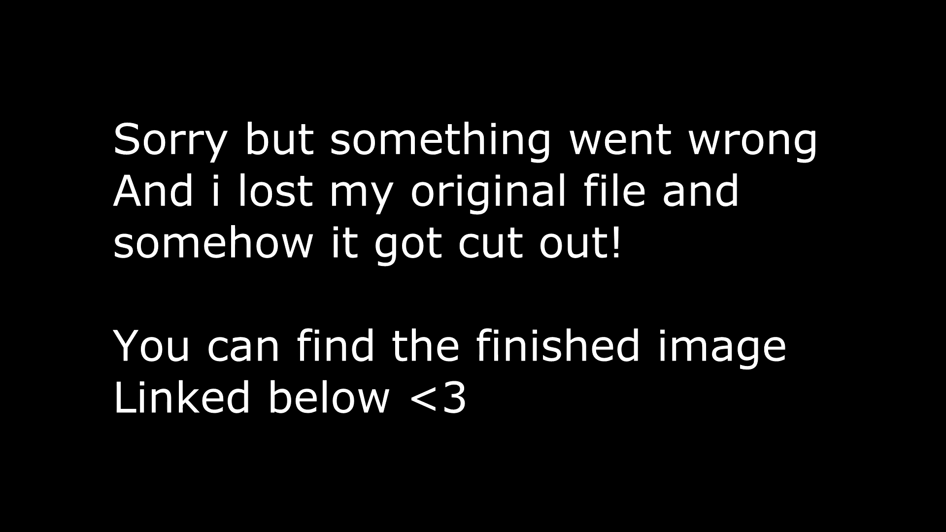